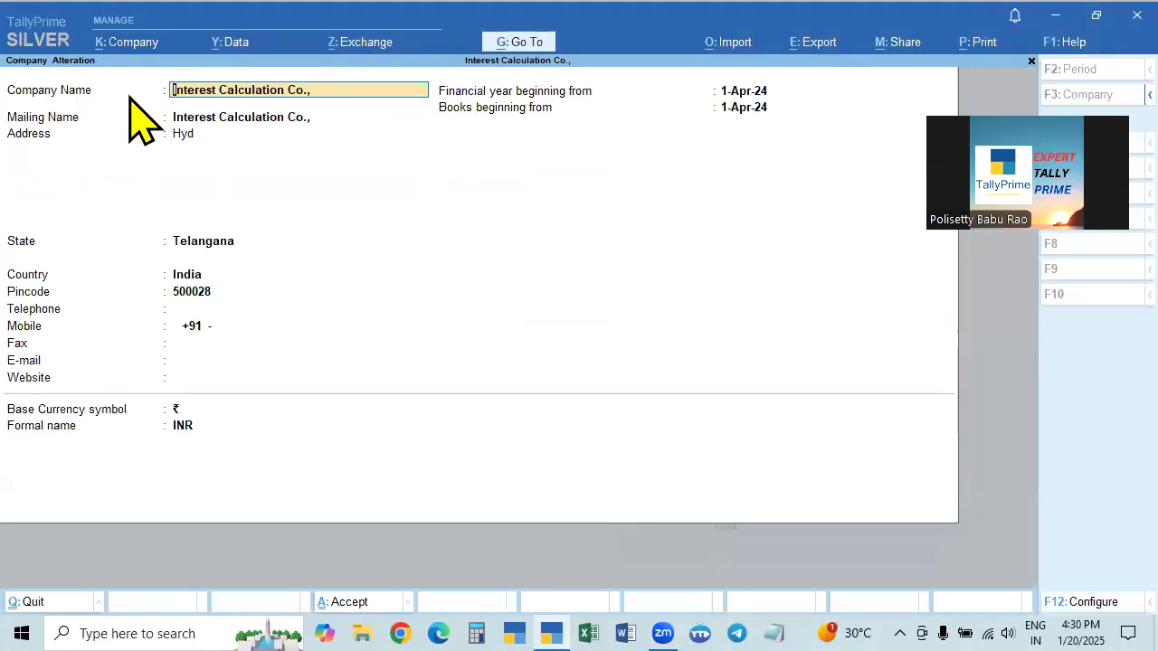
# Accept the company details, and confirm the company features with bill-wise entry and interest calculation set to Yes.
pyautogui.press('ctrl')
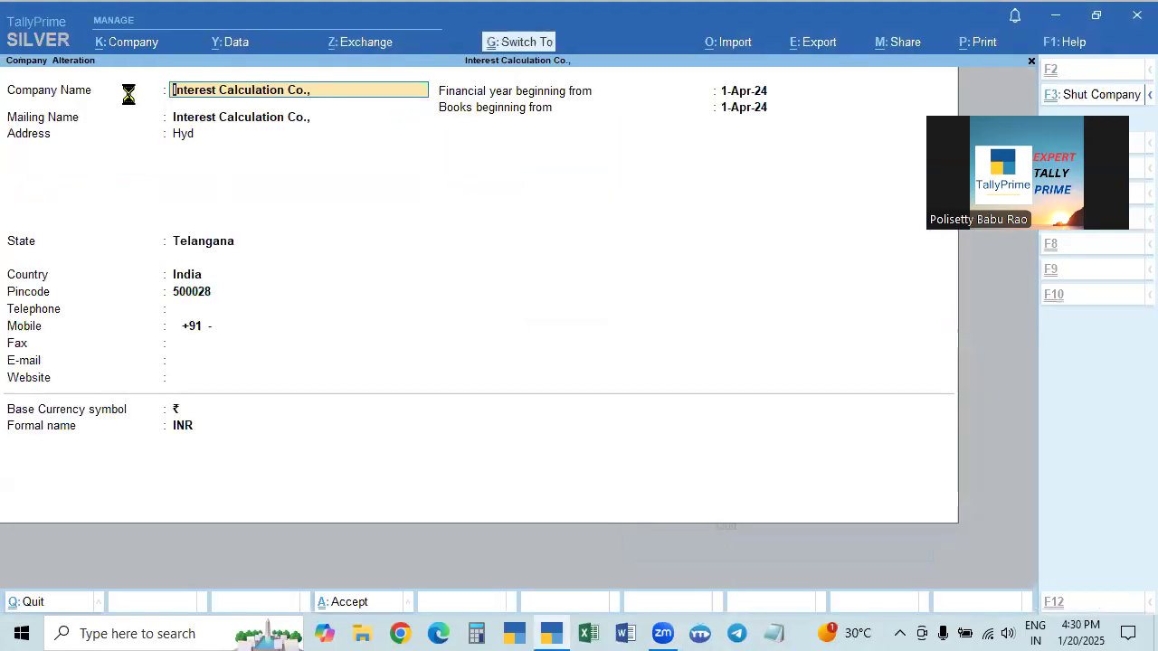
pyautogui.hotkey('ctrl', 'a')
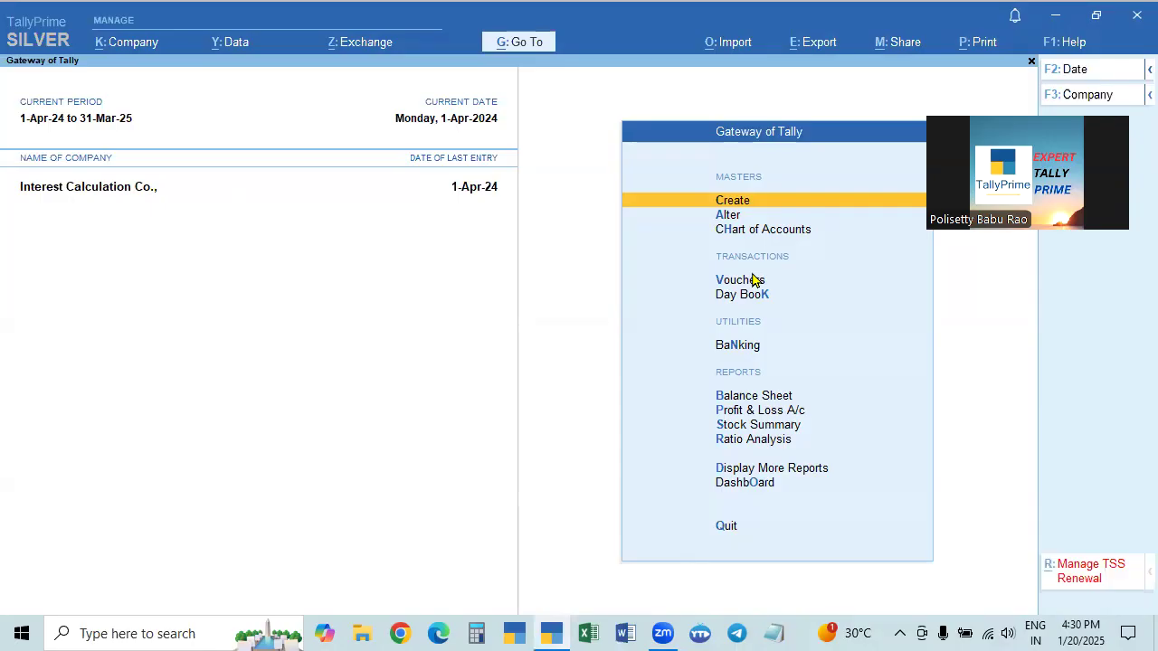
pyautogui.press('F11')
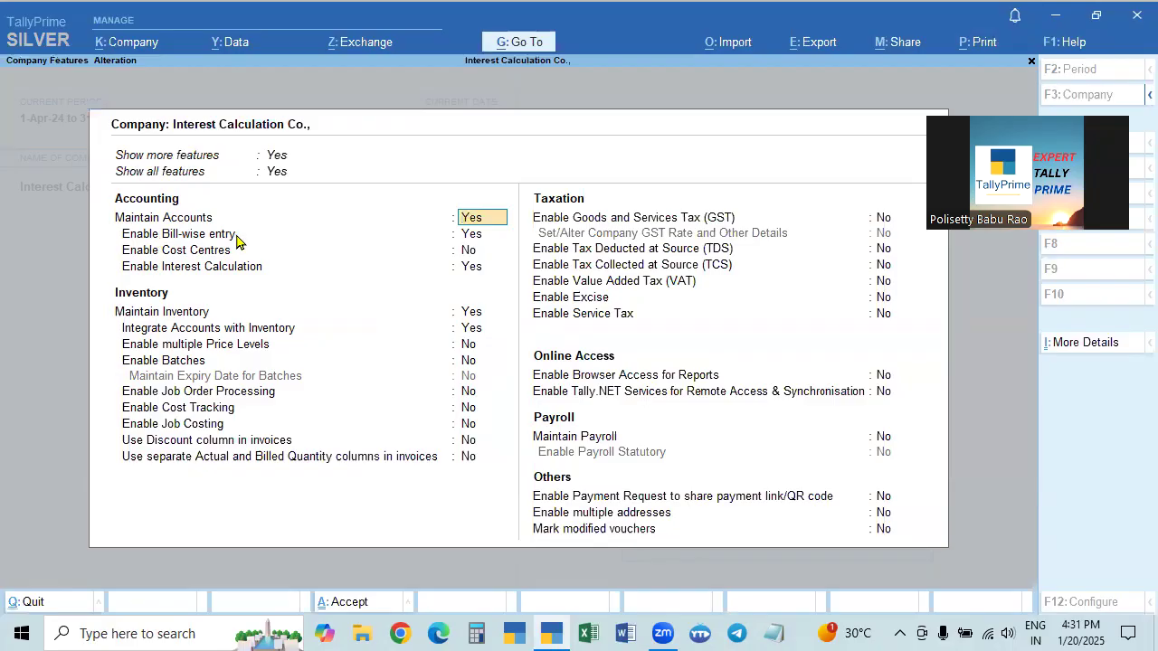
pyautogui.press('Return')
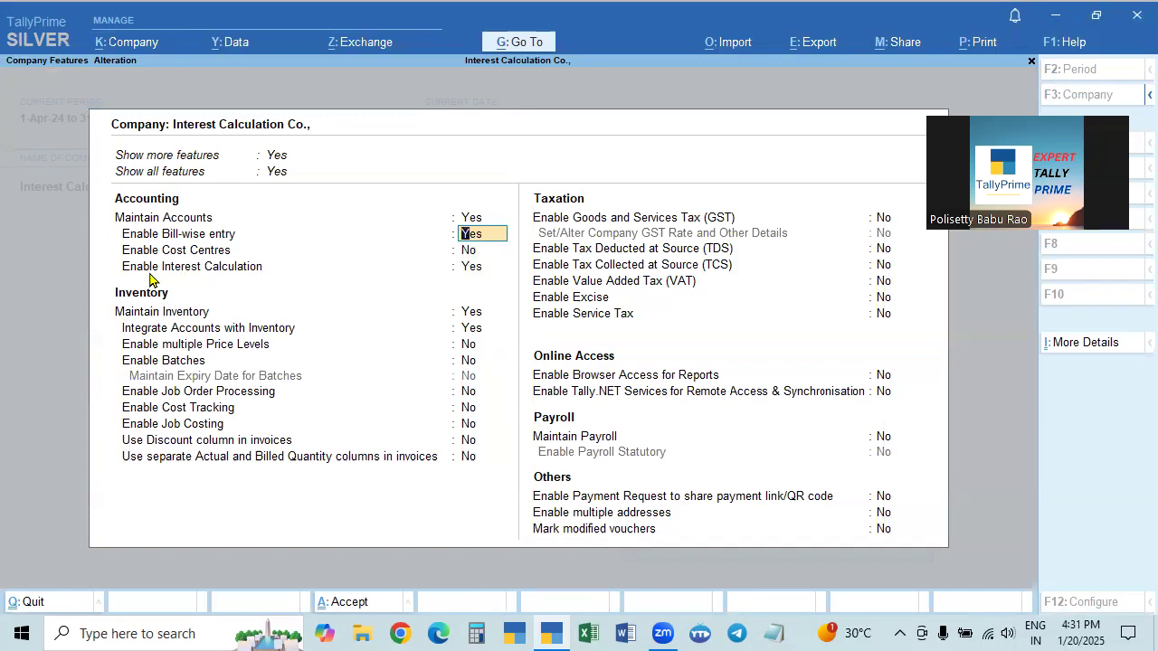
pyautogui.click(470, 269)
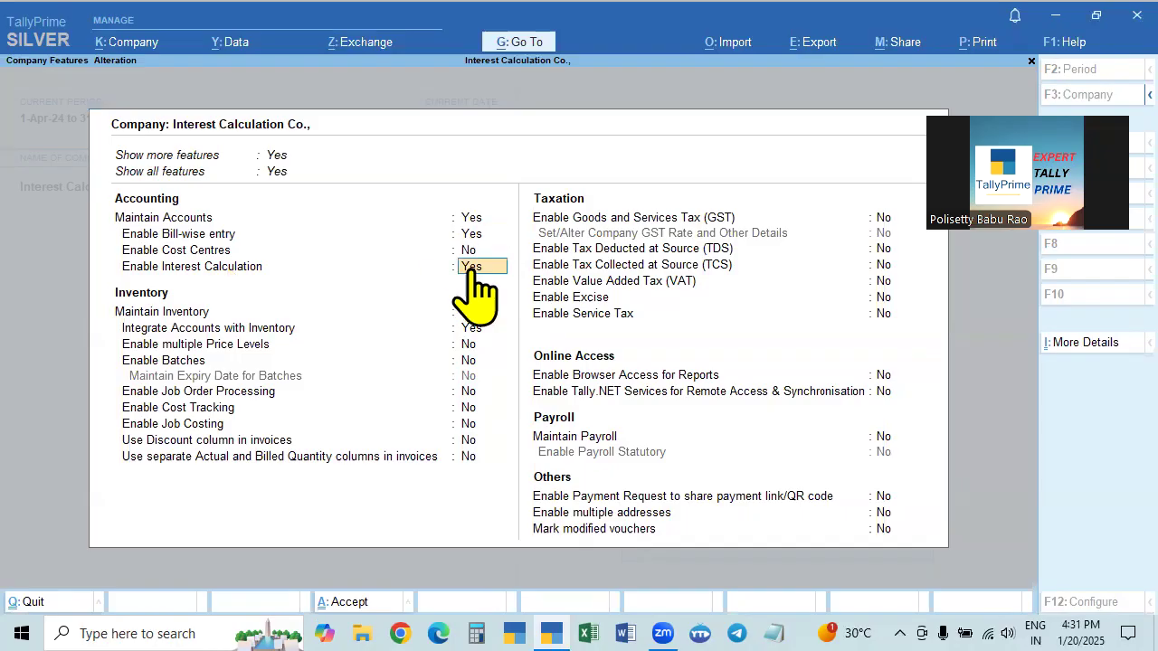
pyautogui.press('Return')
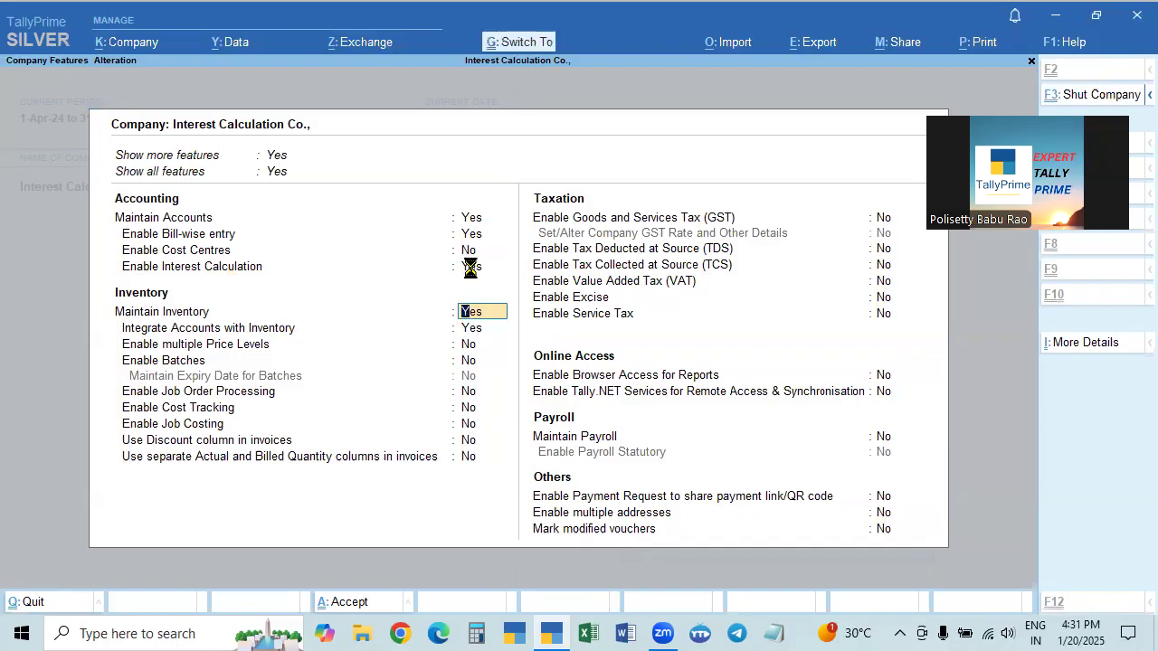
pyautogui.hotkey('ctrl', 'a')
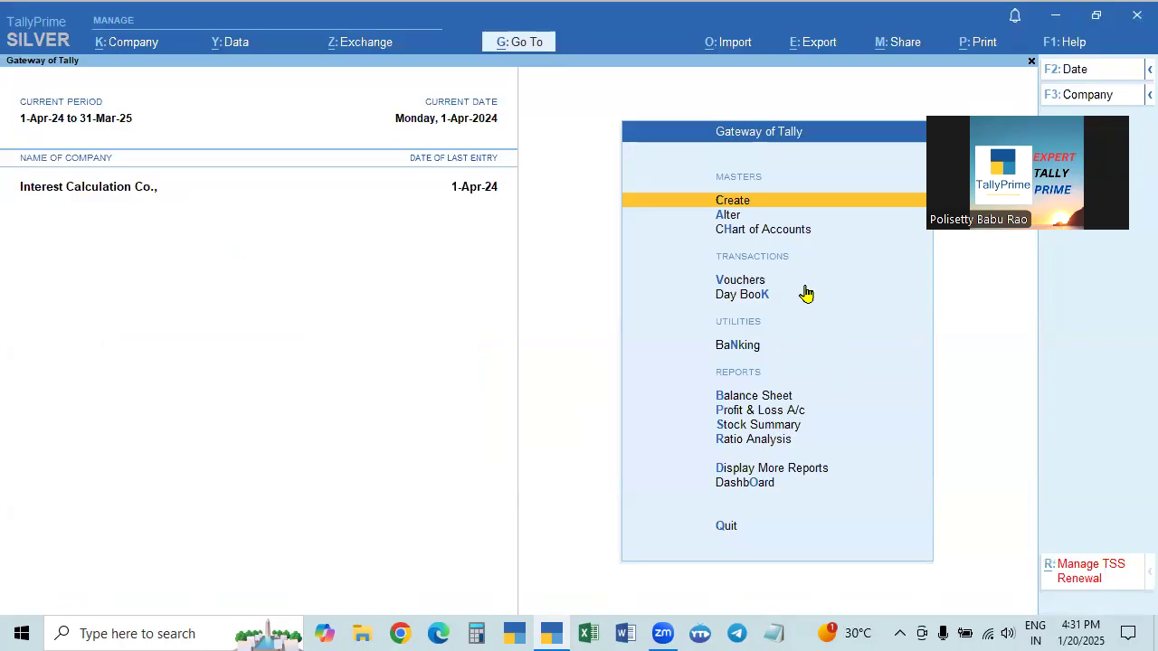
# Review the Deepak Computers sales voucher from the Day Book, including its New Ref bill-wise details, and accept it.
pyautogui.click(752, 297)
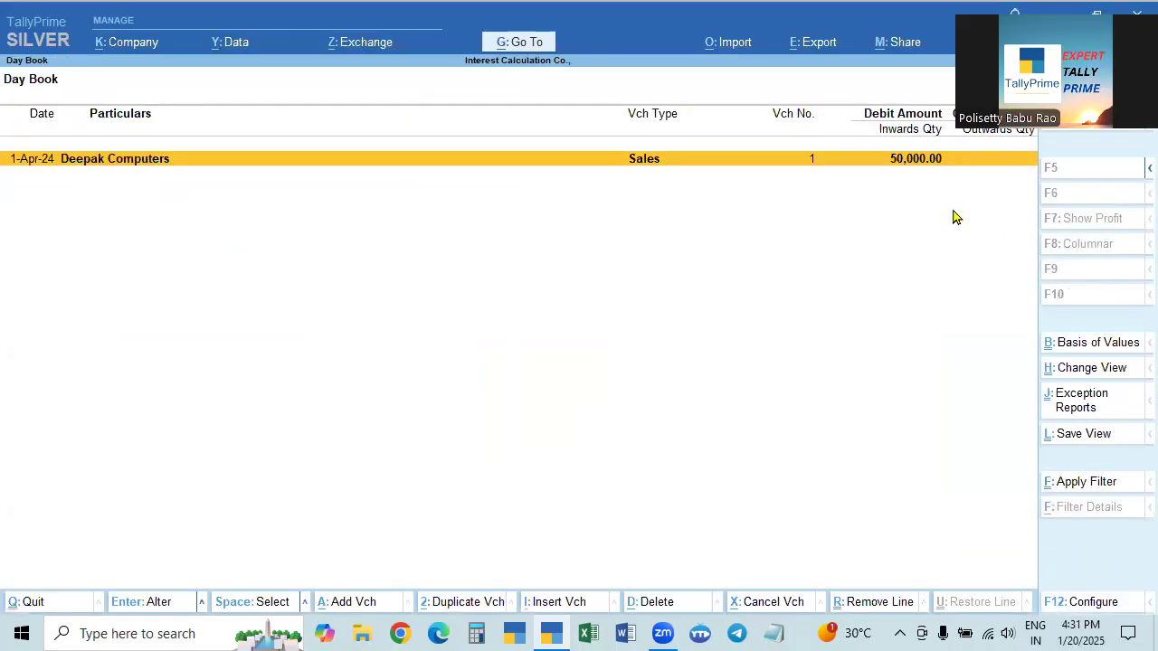
pyautogui.press('Return')
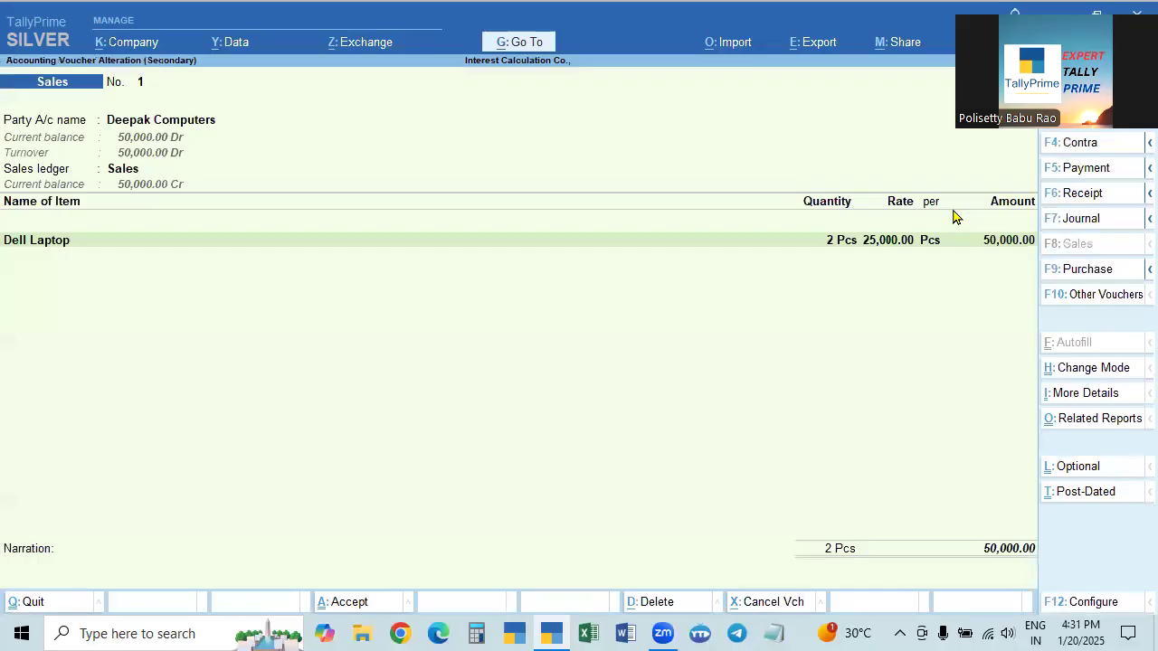
pyautogui.click(1001, 556)
pyautogui.press('Return')
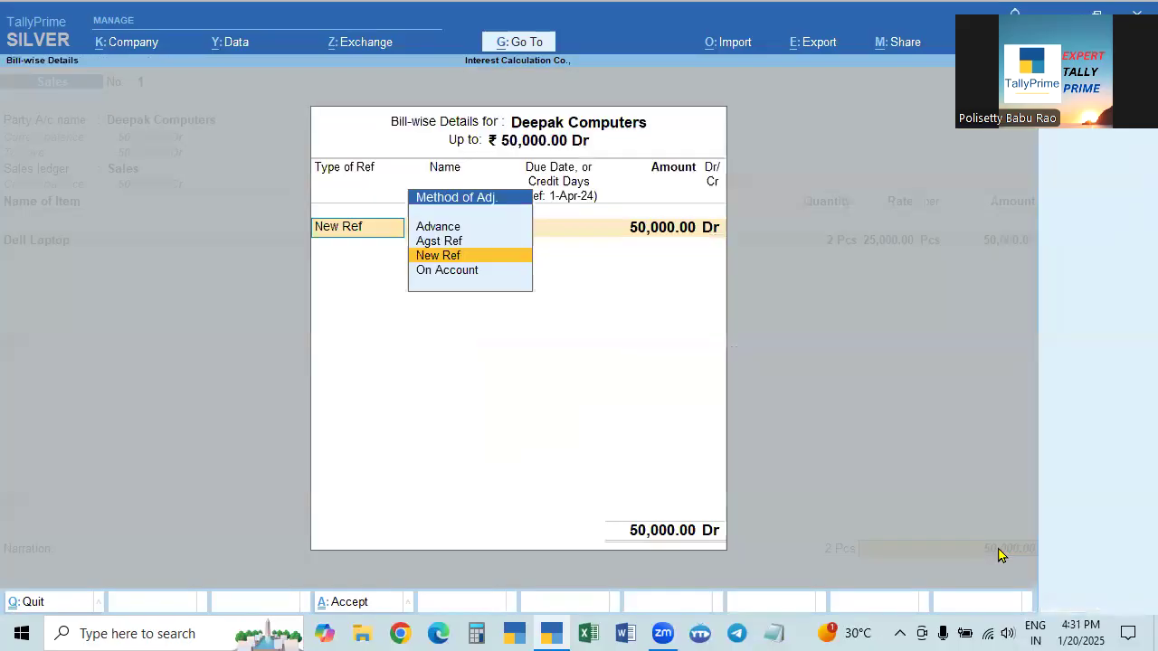
pyautogui.press('Return')
pyautogui.press('Return')
pyautogui.press('Return')
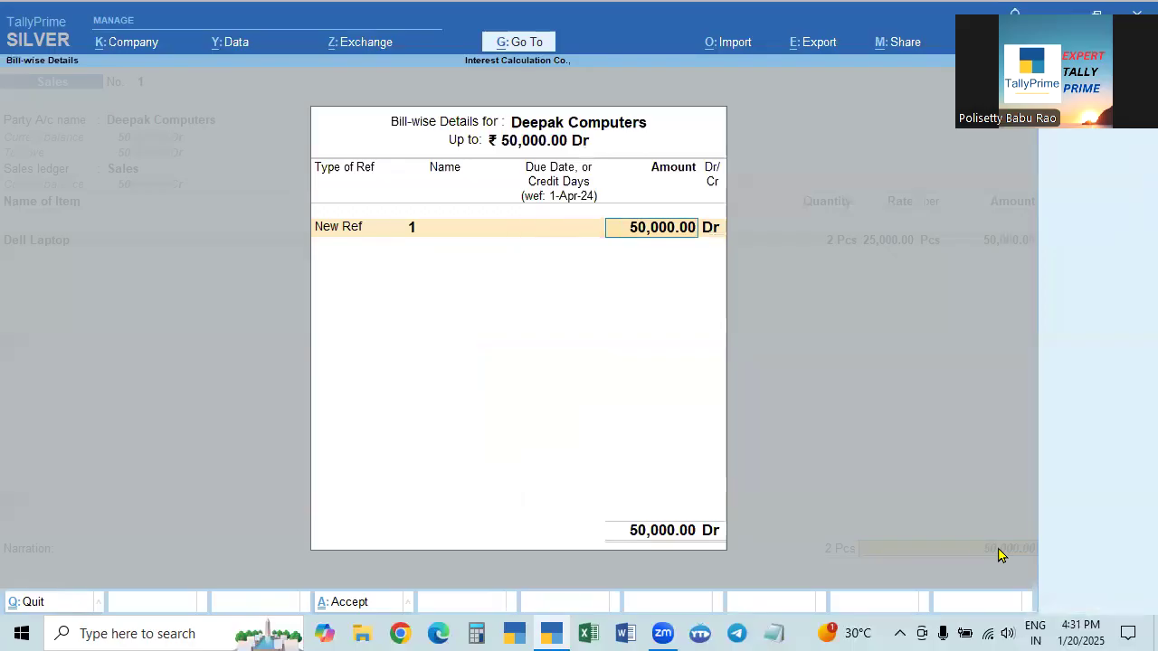
pyautogui.press('Return')
pyautogui.press('Return')
pyautogui.press('Return')
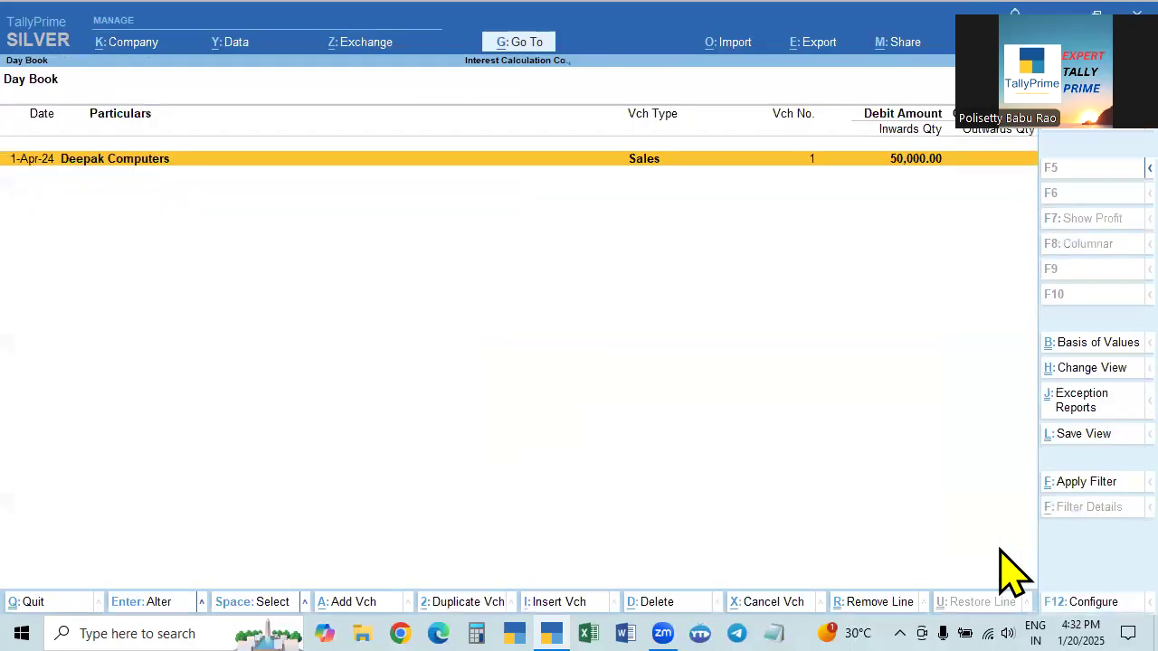
pyautogui.press('Escape')
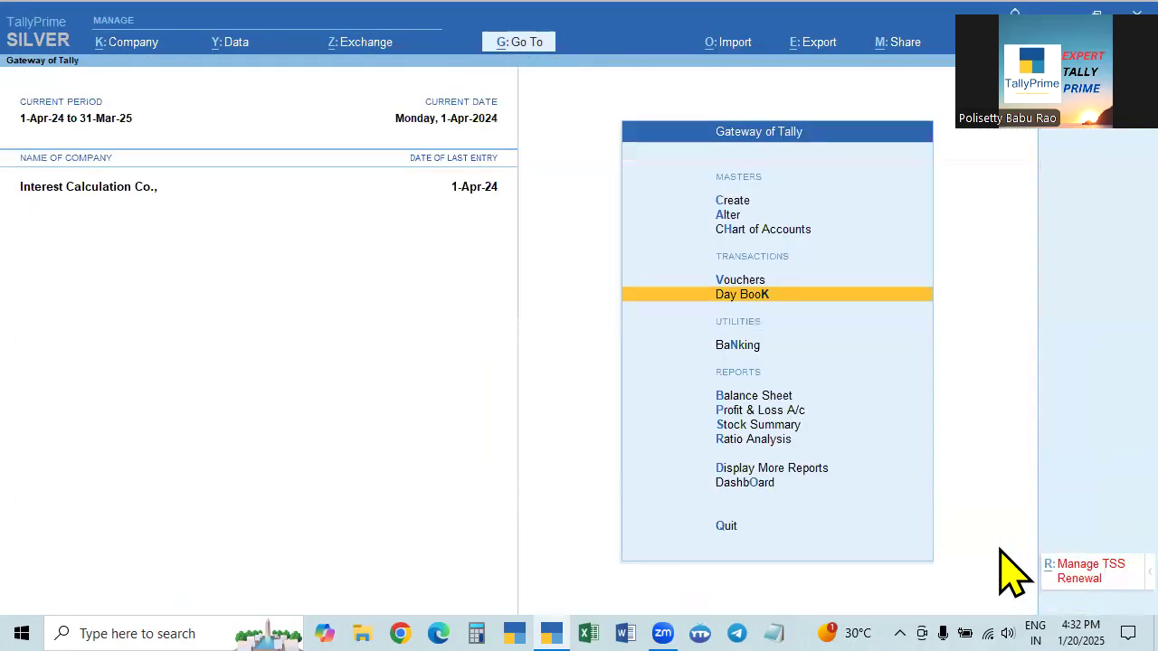
pyautogui.press('Up')
pyautogui.press('Return')
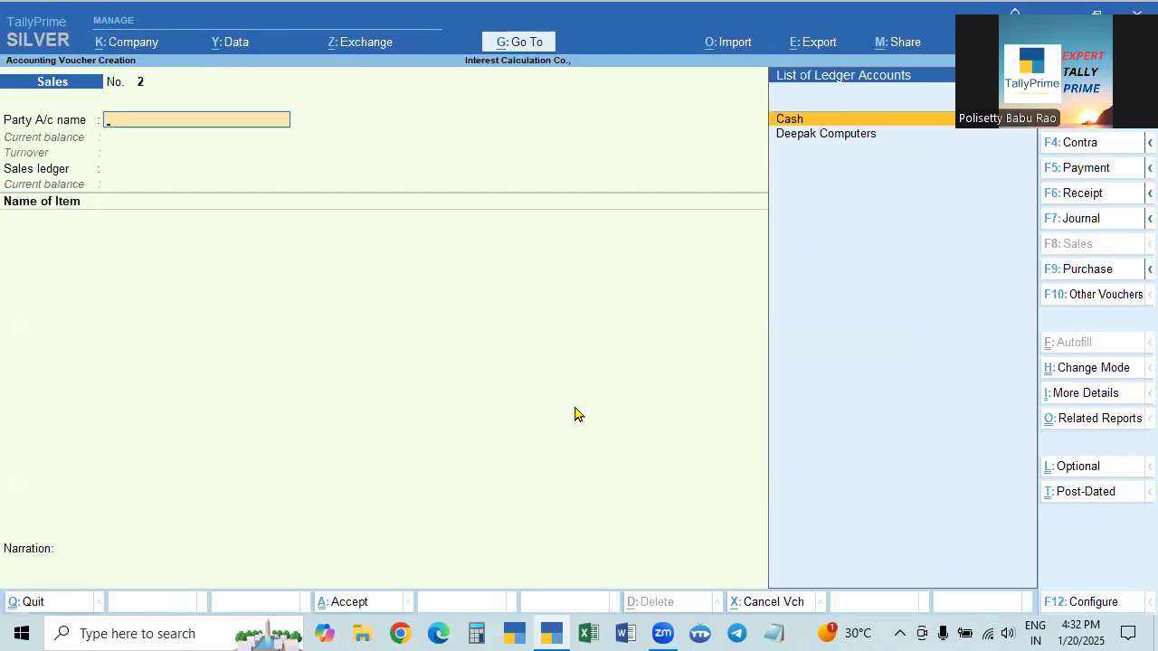
pyautogui.press('Escape')
pyautogui.press('Escape')
pyautogui.press('Escape')
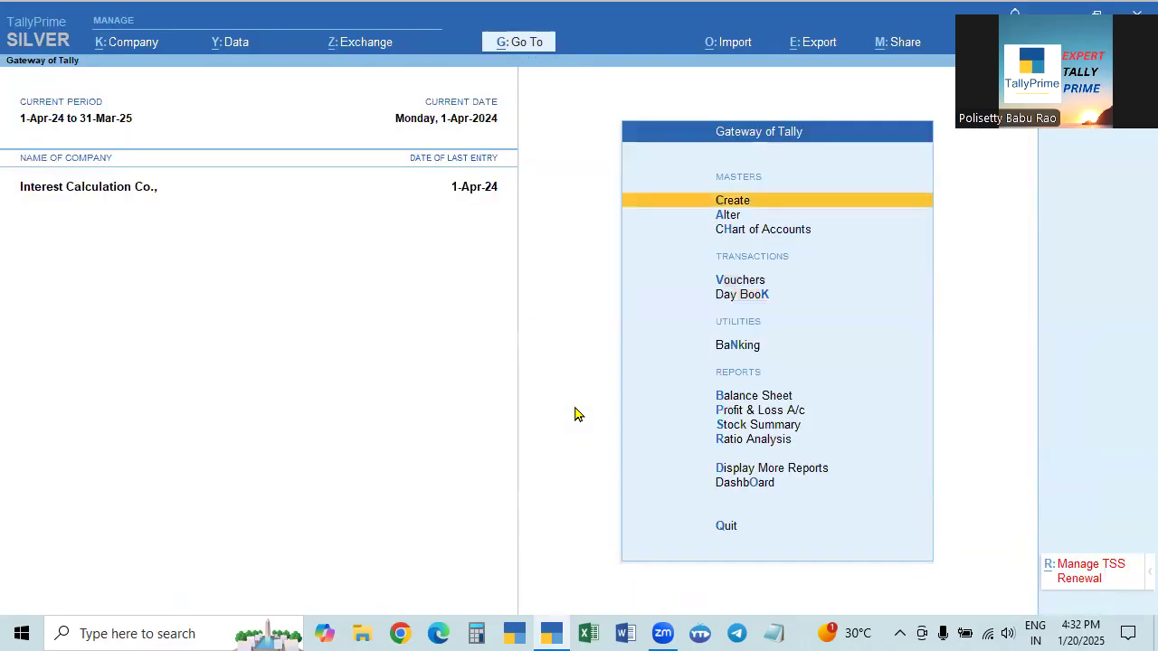
# Browse to the ledger selection for interest calculations under Statements of Accounts, and back out without choosing a ledger.
pyautogui.click(770, 470)
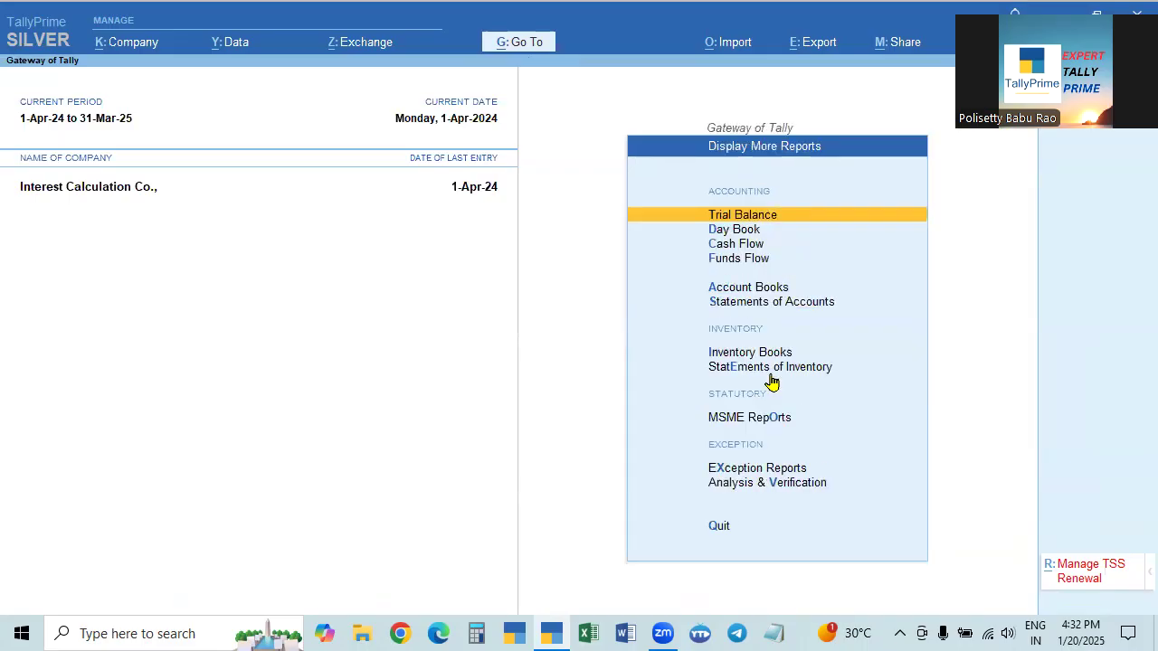
pyautogui.click(761, 304)
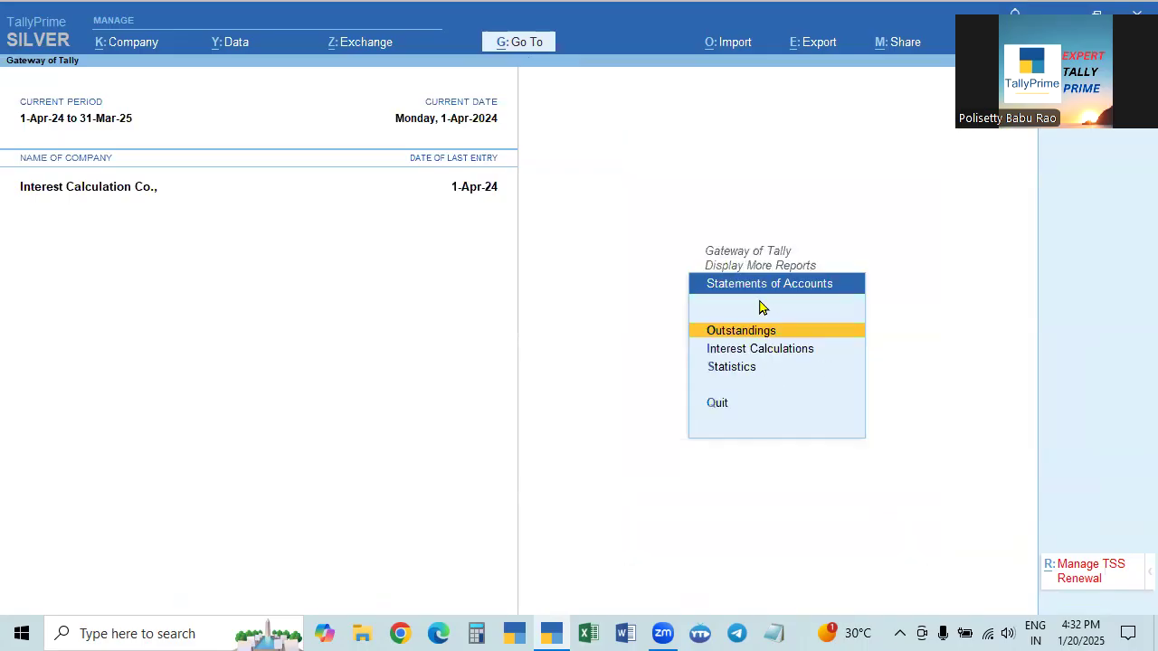
pyautogui.click(744, 352)
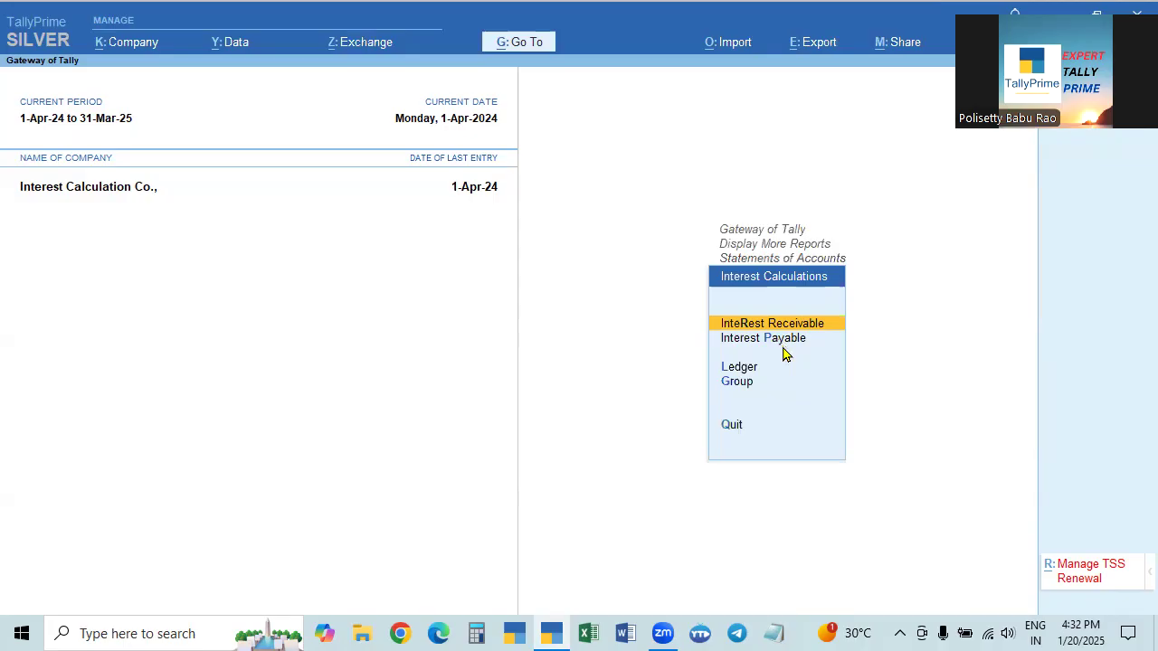
pyautogui.click(753, 376)
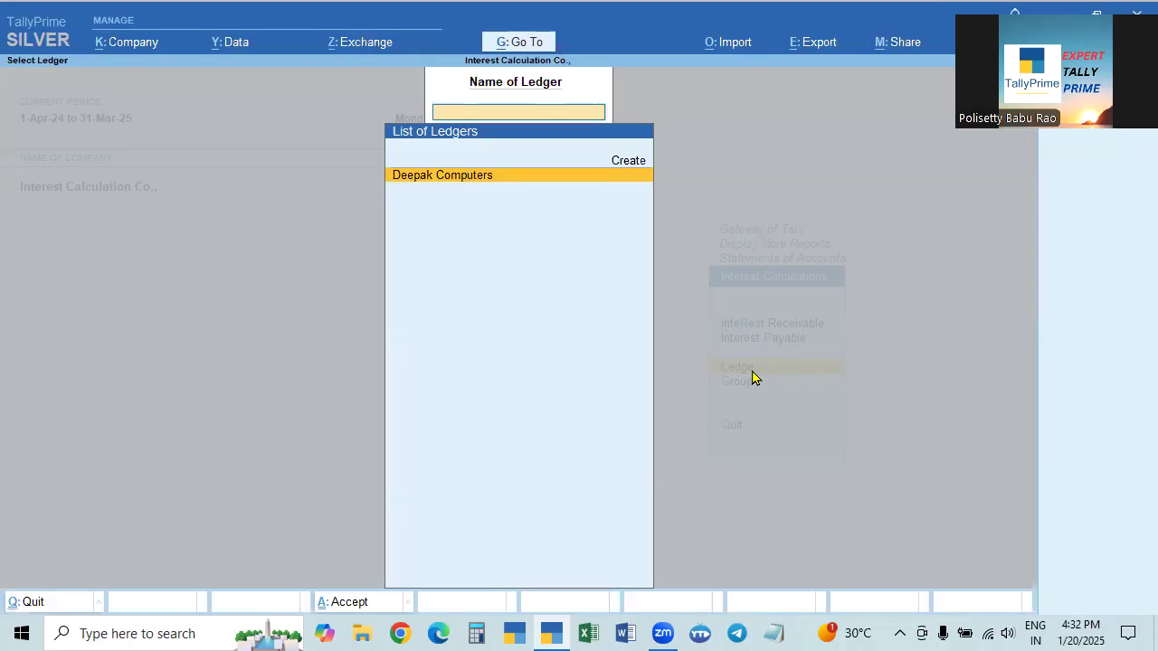
pyautogui.press('Escape')
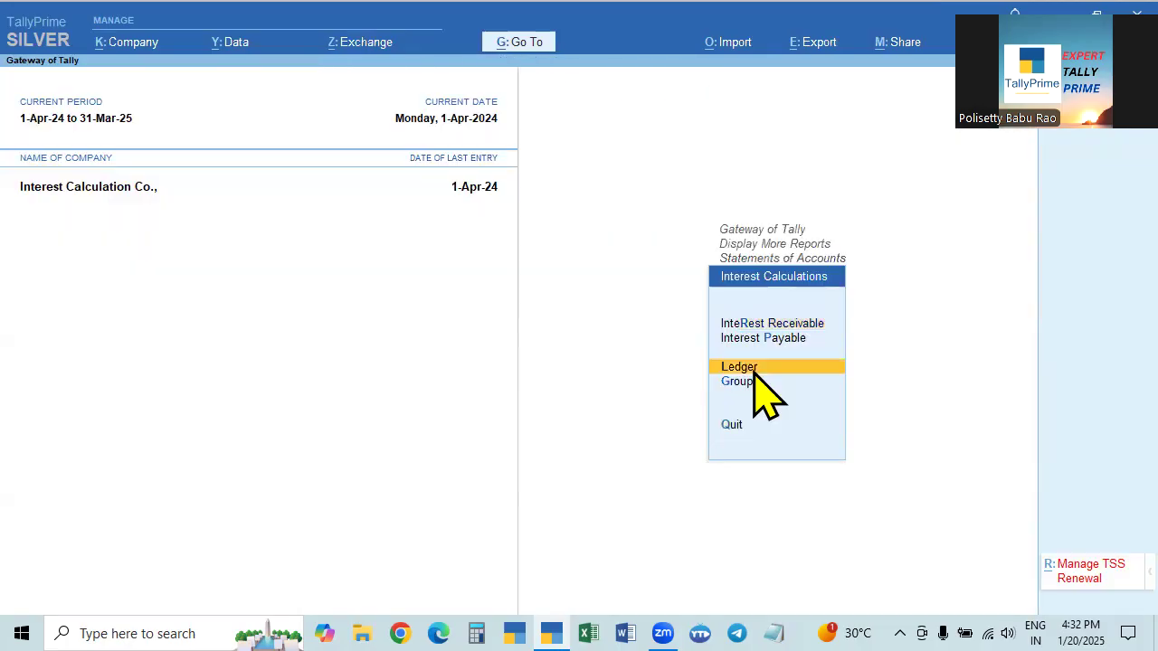
pyautogui.press('Escape')
pyautogui.press('Escape')
pyautogui.press('Escape')
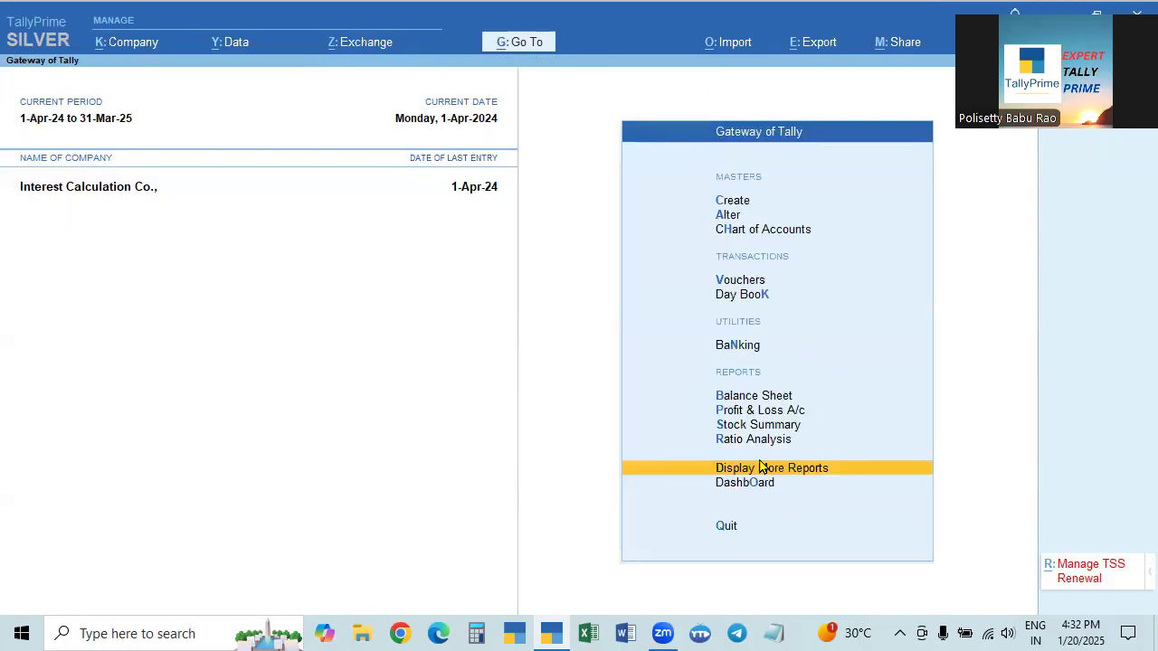
pyautogui.click(765, 469)
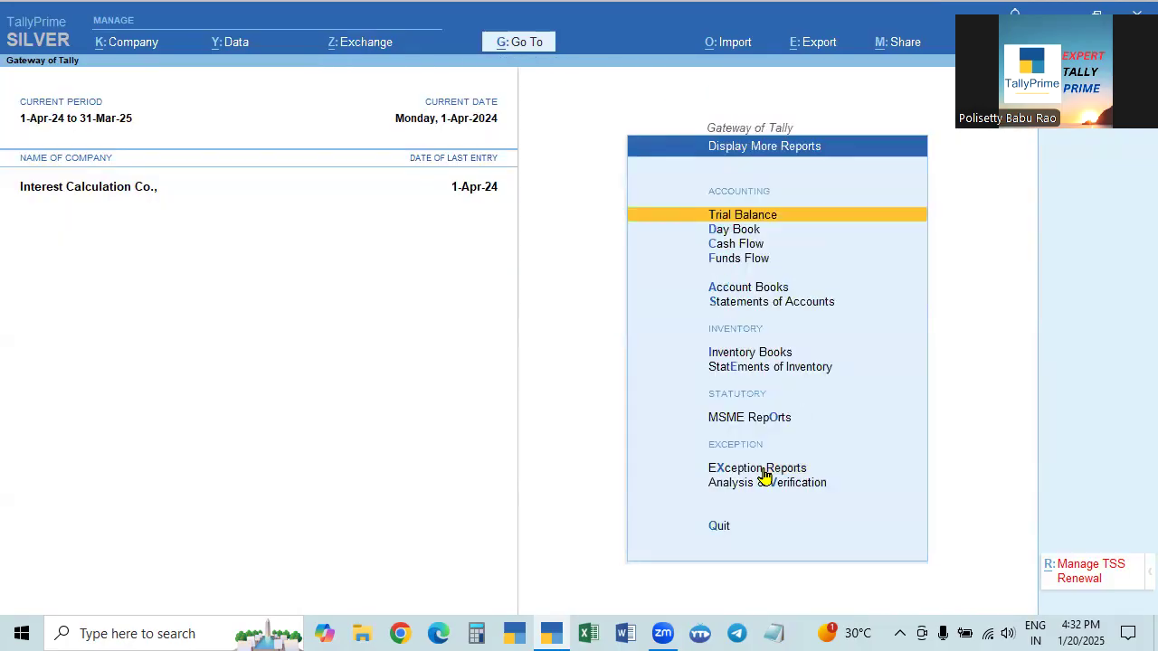
pyautogui.click(774, 304)
pyautogui.click(760, 351)
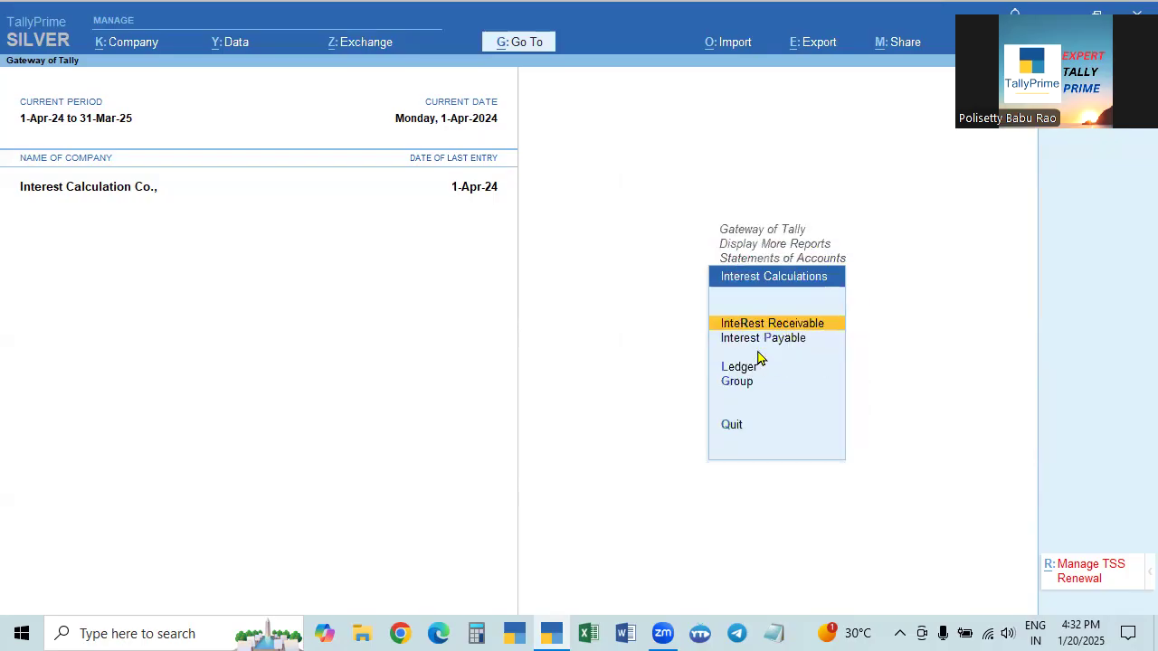
pyautogui.click(742, 376)
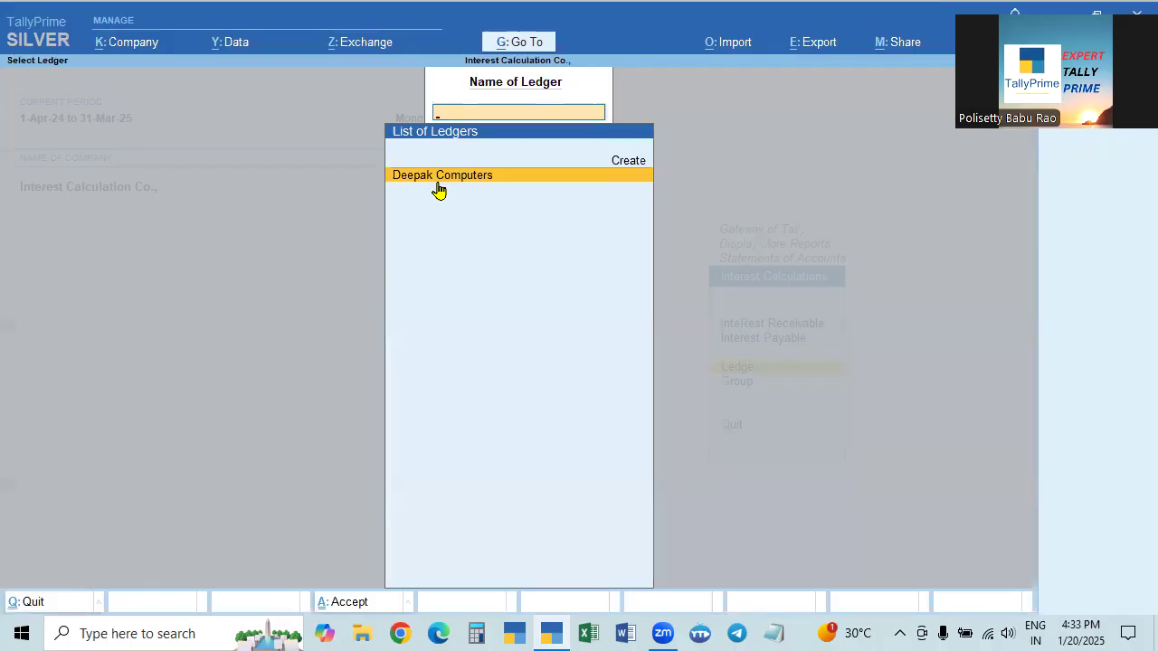
pyautogui.press('Escape')
pyautogui.press('Escape')
pyautogui.press('Escape')
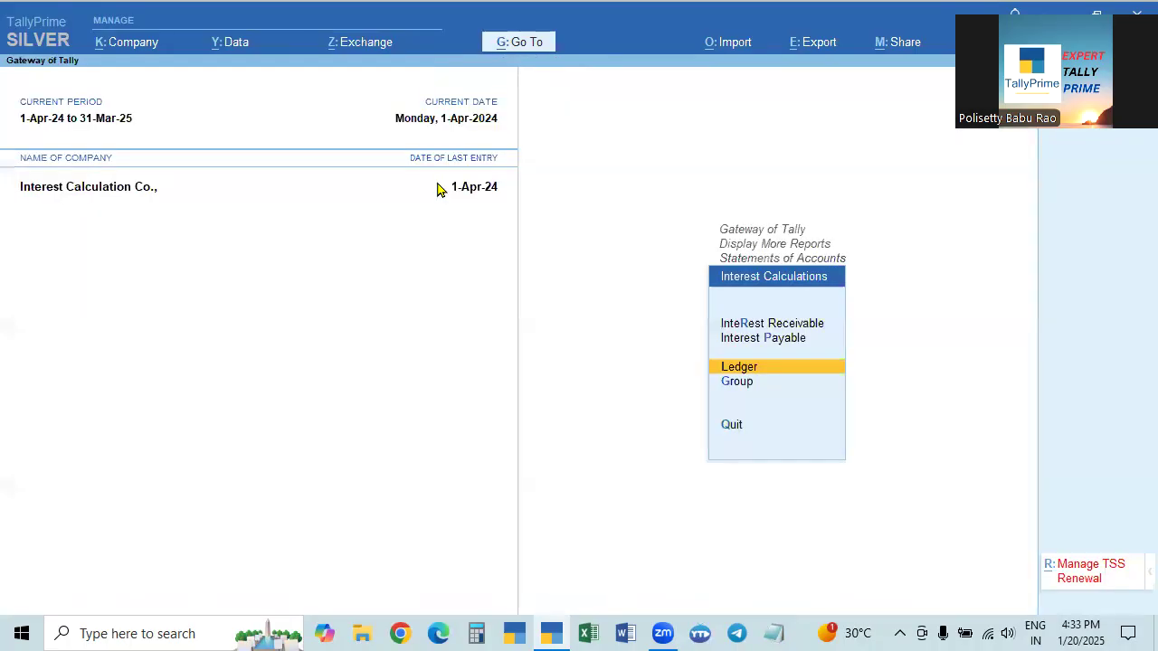
# Open the entry screen for a new sales voucher.
pyautogui.press('Home')
pyautogui.press('Down')
pyautogui.press('Down')
pyautogui.press('Down')
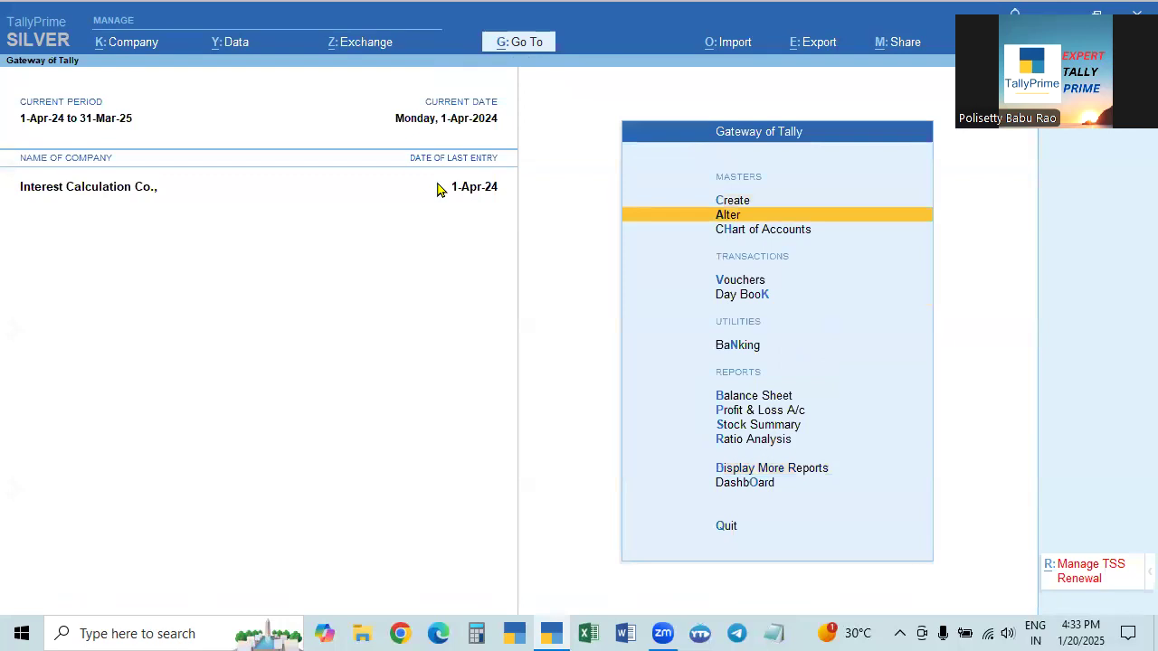
pyautogui.press('Return')
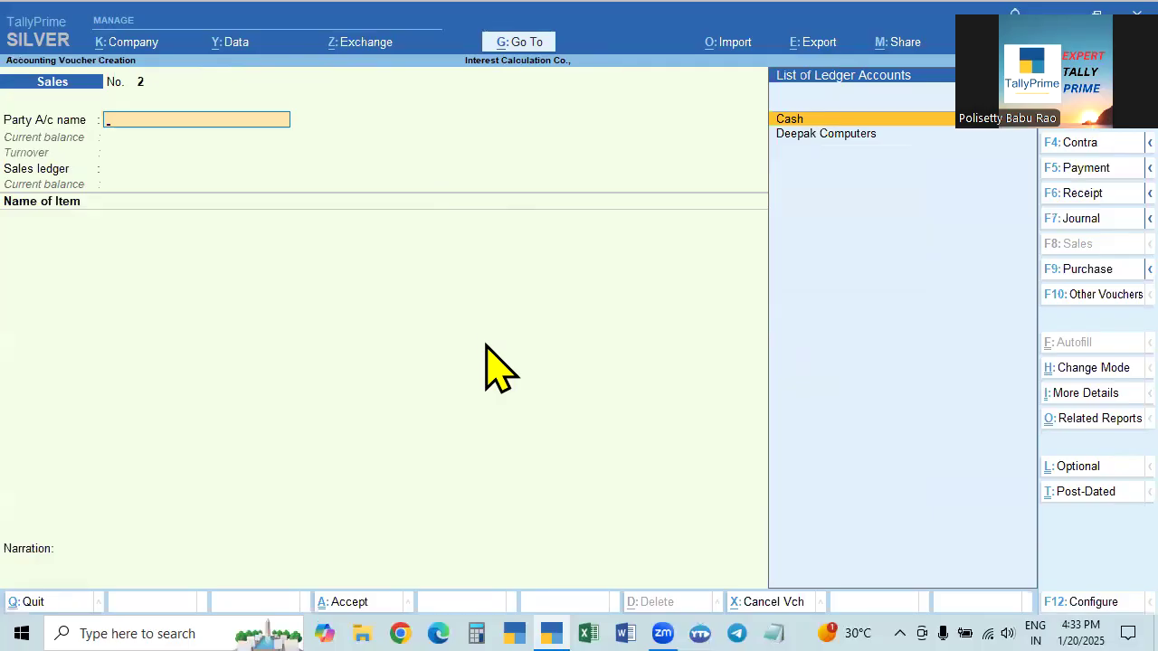
# Find the Ledger Interest Calculation report by searching for "Inter" and open it for Deepak Computers.
pyautogui.click(522, 51)
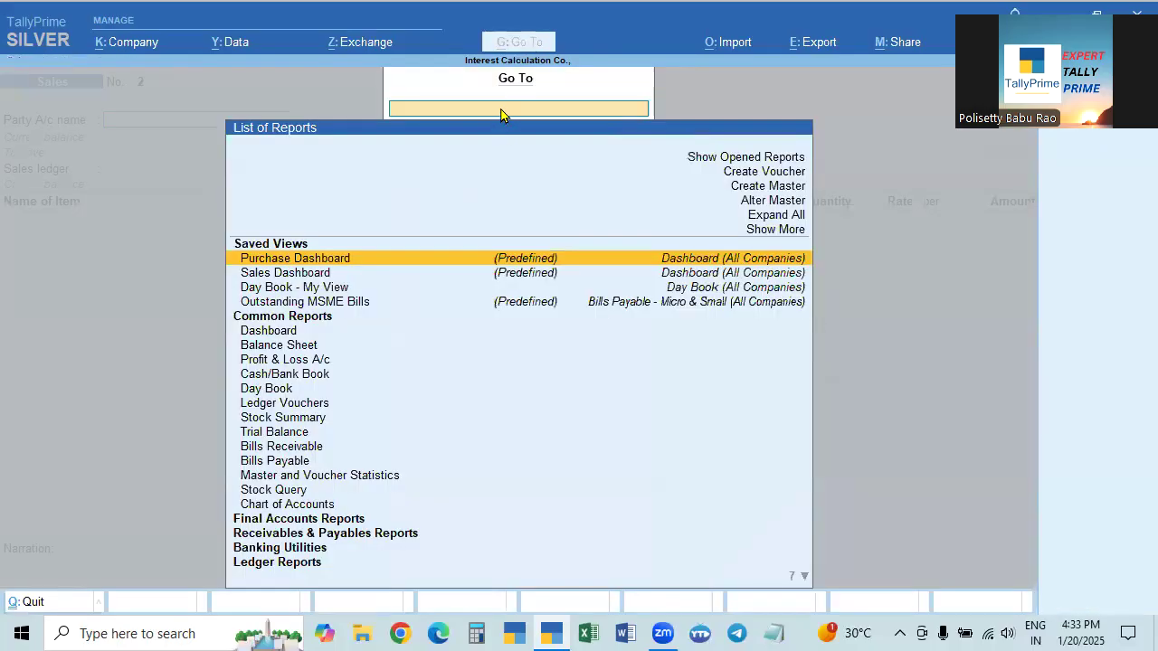
pyautogui.write('Inter')
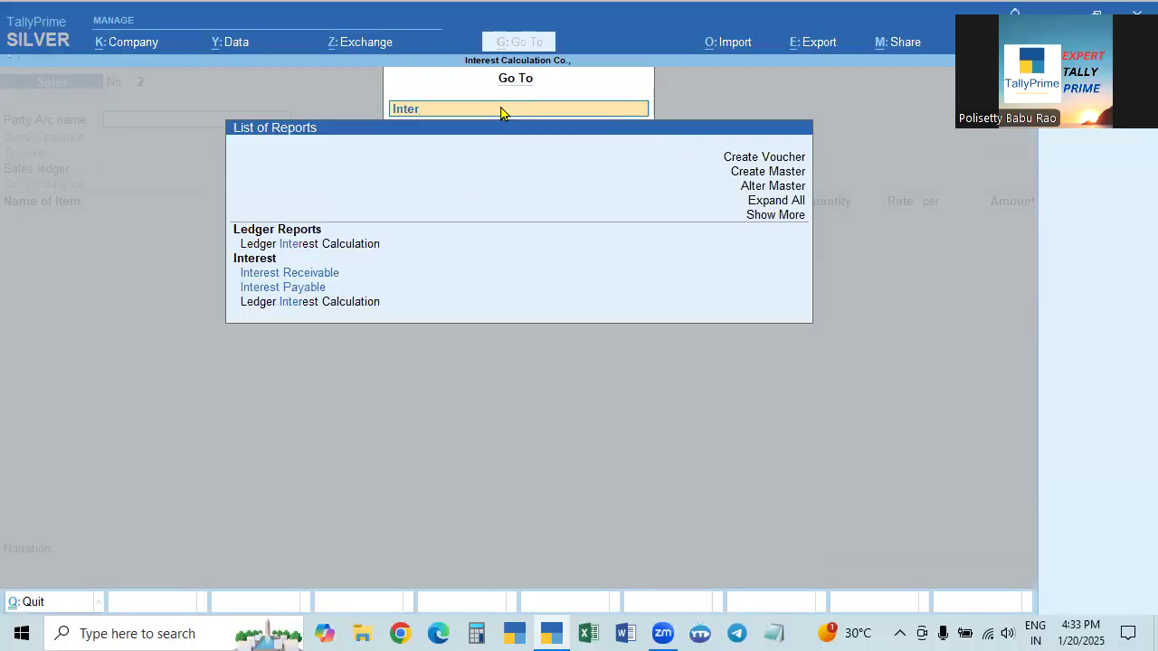
pyautogui.press('Down')
pyautogui.press('Down')
pyautogui.press('Down')
pyautogui.press('Down')
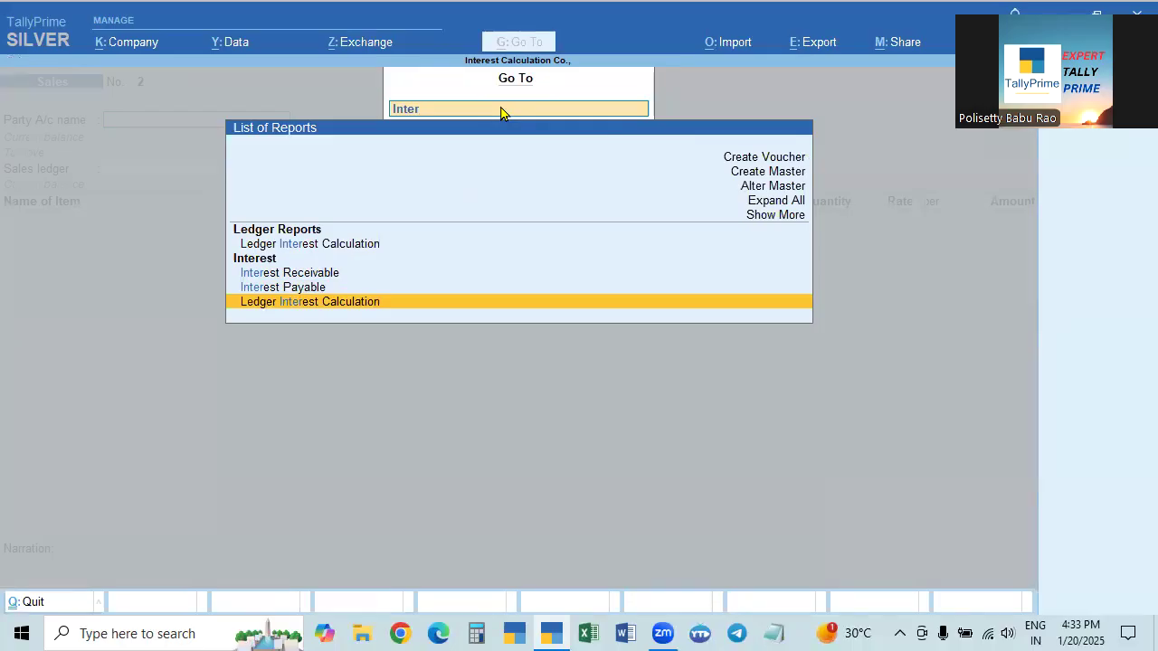
pyautogui.press('Return')
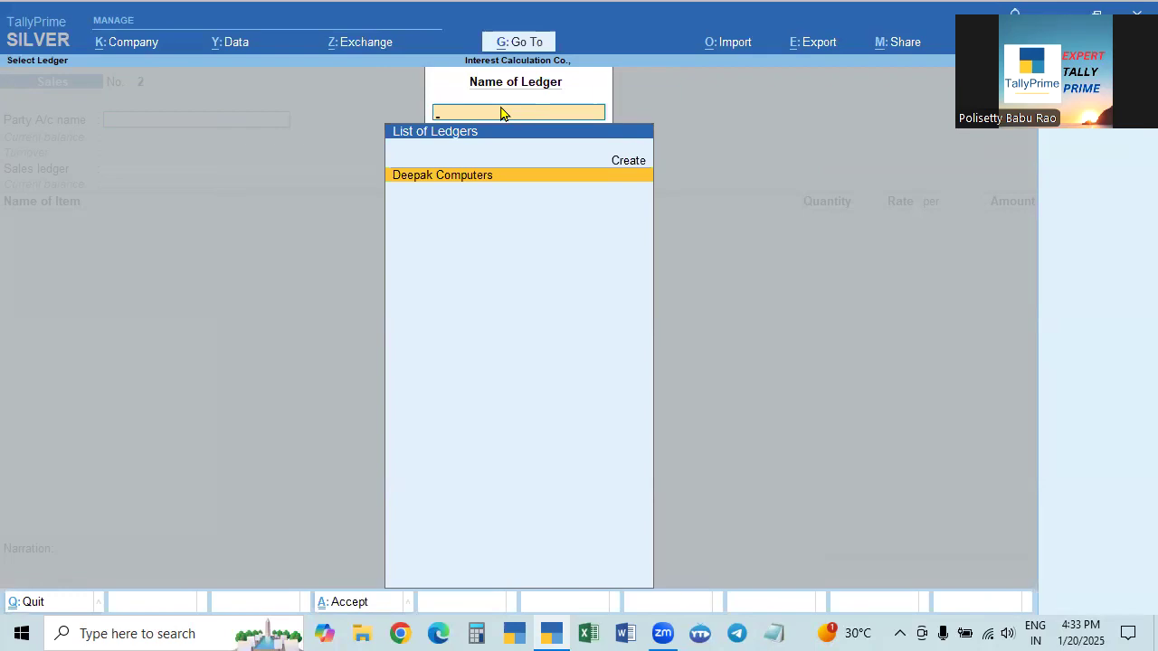
pyautogui.press('Return')
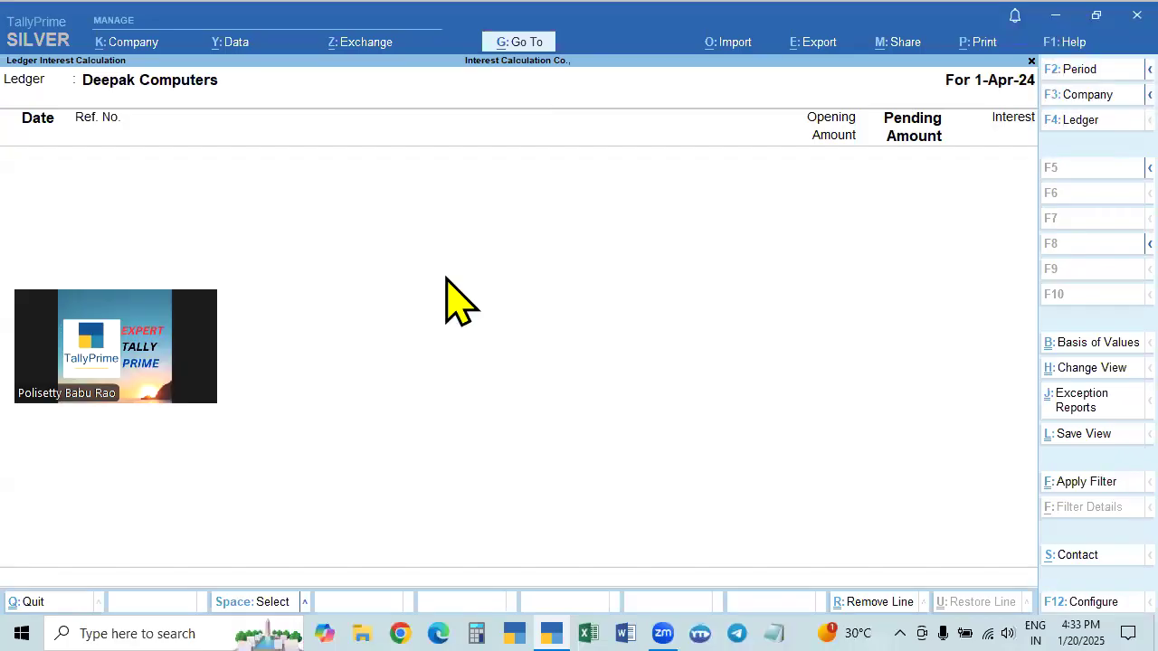
# Set the report period from 1-4-2024 to 1-May-24 and show the detailed interest breakdown.
pyautogui.press('F2')
pyautogui.press('Return')
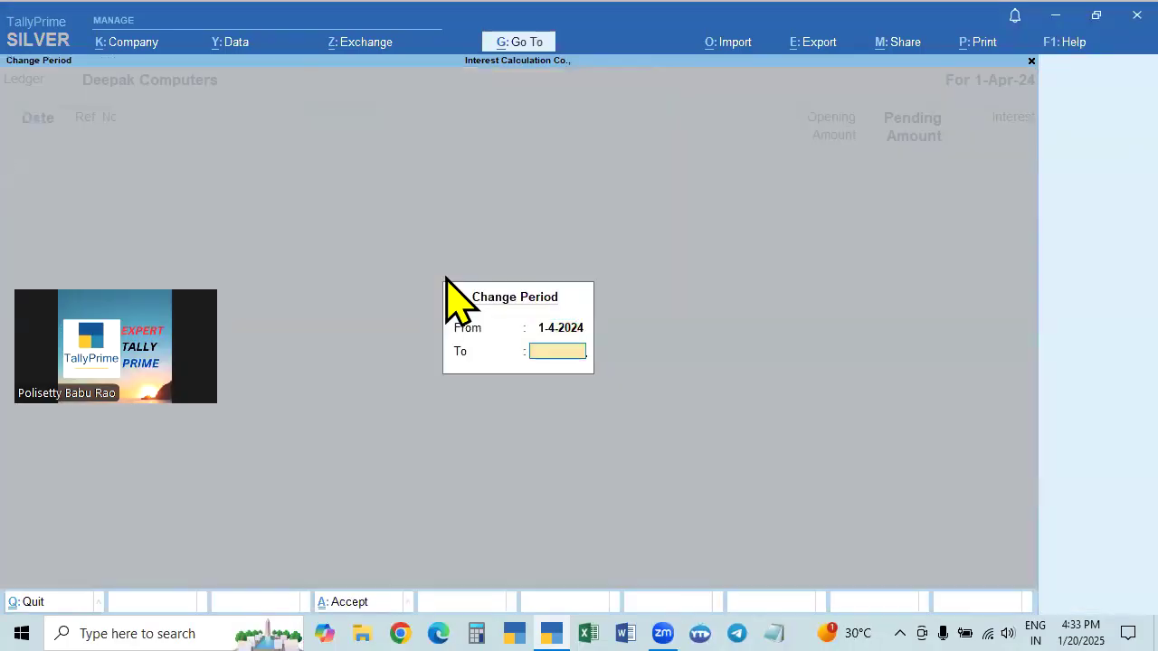
pyautogui.write('1.5')
pyautogui.press('Return')
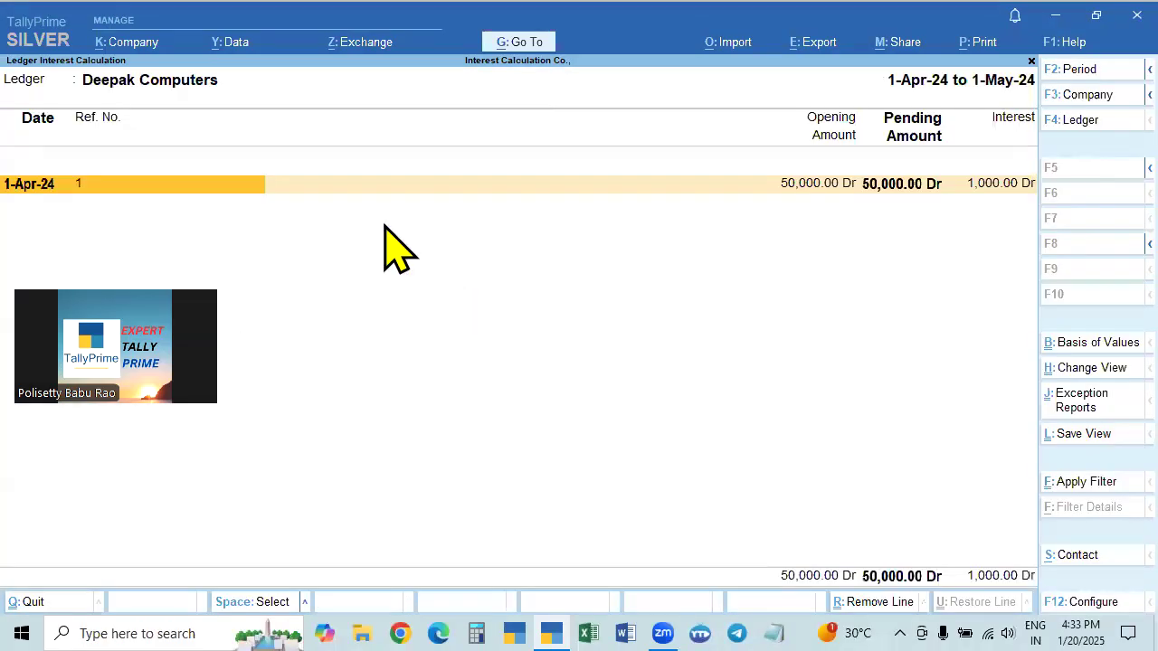
pyautogui.hotkey('alt', 'F5')
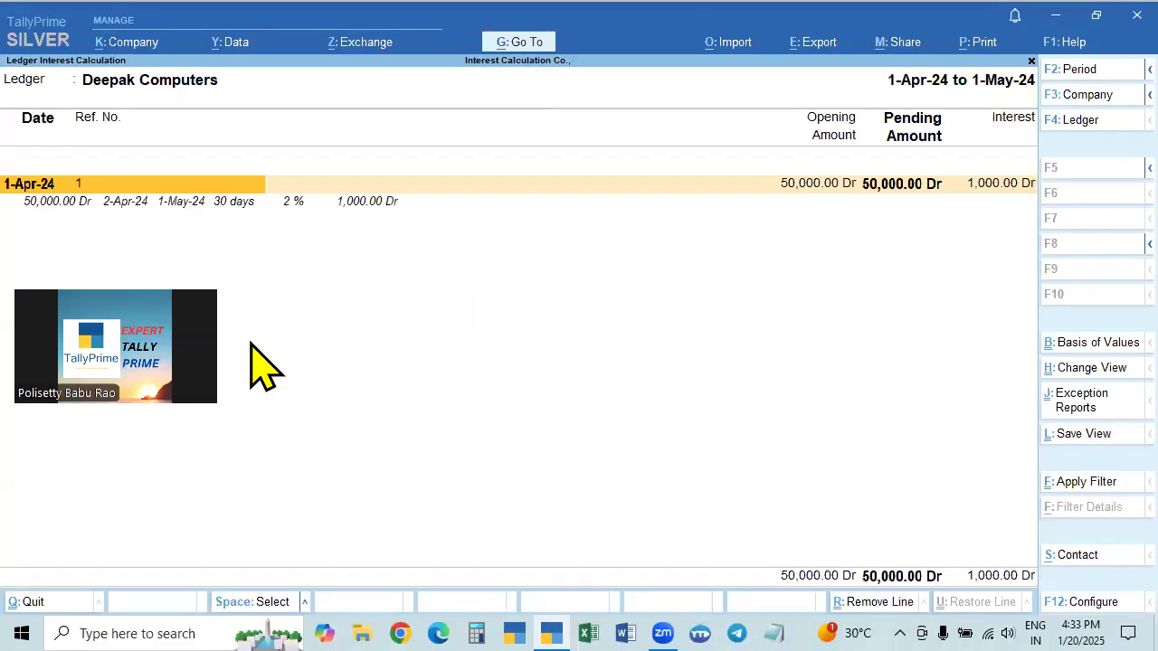
# Close the Ledger Interest Calculation report and return to the Gateway of Tally.
pyautogui.press('F2')
pyautogui.click(631, 367)
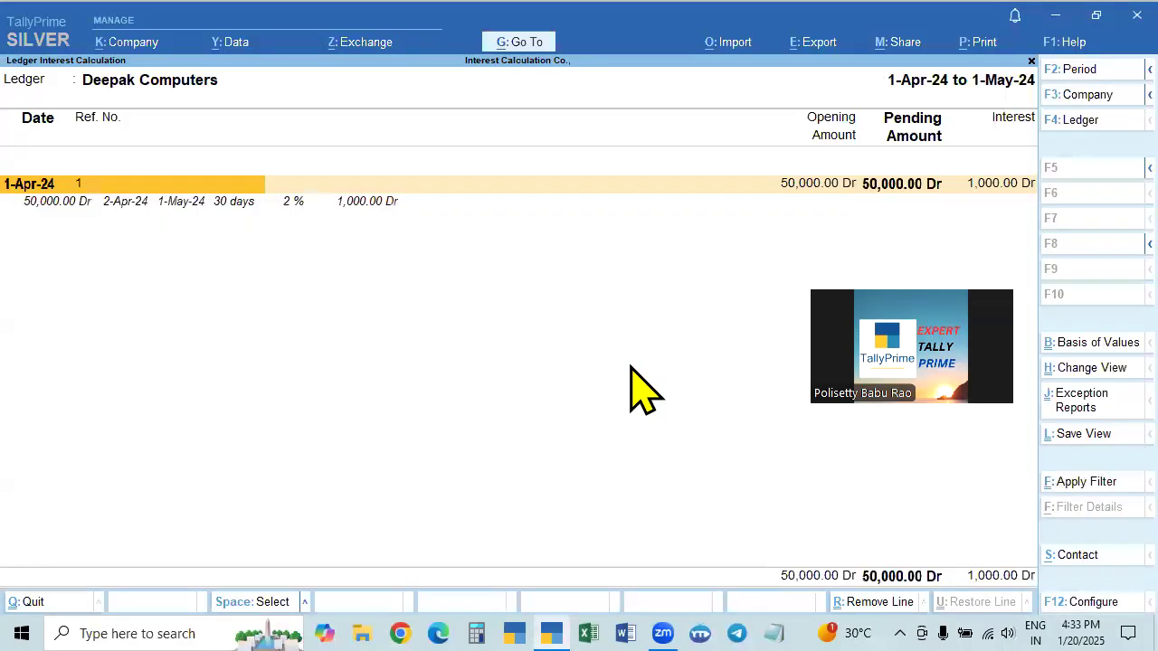
pyautogui.press('Escape')
pyautogui.press('Escape')
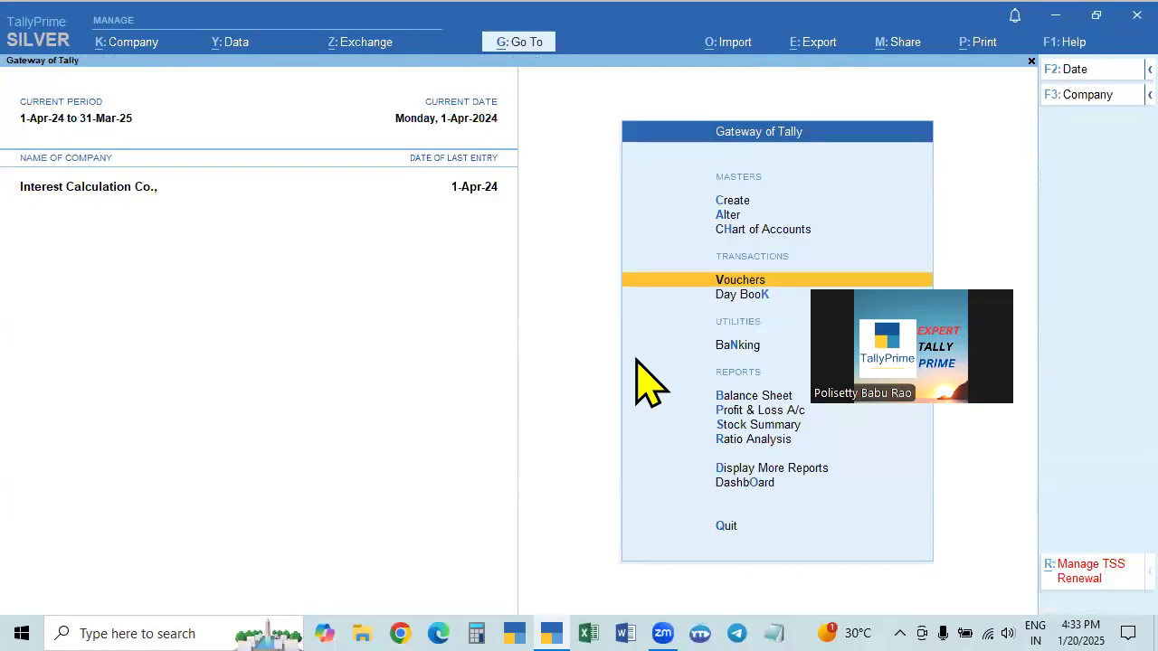
# Open the Deepak Computers ledger for alteration from the ledger masters.
pyautogui.click(730, 214)
pyautogui.press('Down')
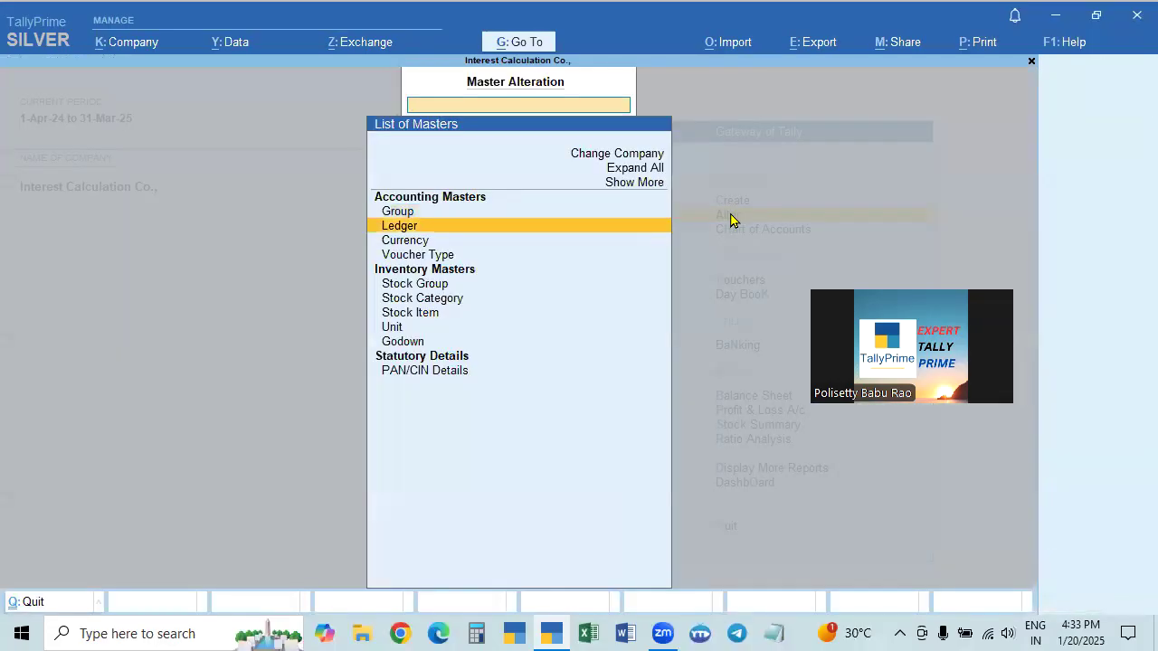
pyautogui.press('Return')
pyautogui.press('Down')
pyautogui.press('Down')
pyautogui.press('Down')
pyautogui.press('Down')
pyautogui.press('Up')
pyautogui.press('Up')
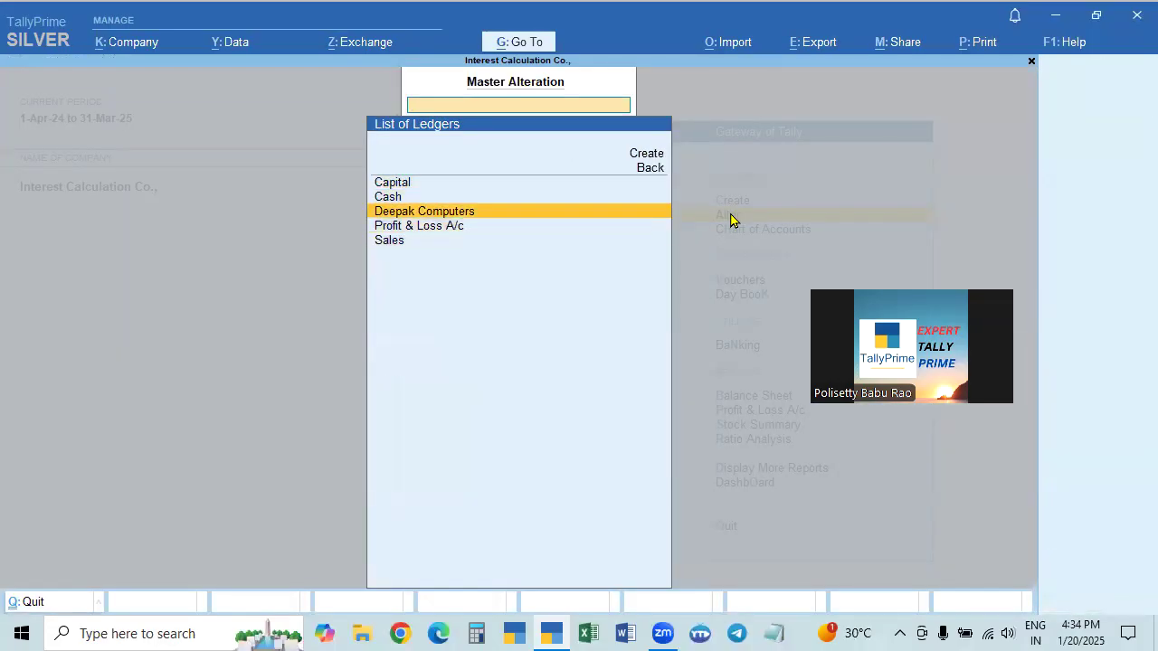
pyautogui.press('Return')
# Set Activate interest calculation to Yes for Deepak Computers and bring up its Interest Parameters.
pyautogui.press('Return')
pyautogui.press('Return')
pyautogui.press('Return')
pyautogui.press('Return')
pyautogui.press('Return')
pyautogui.press('Return')
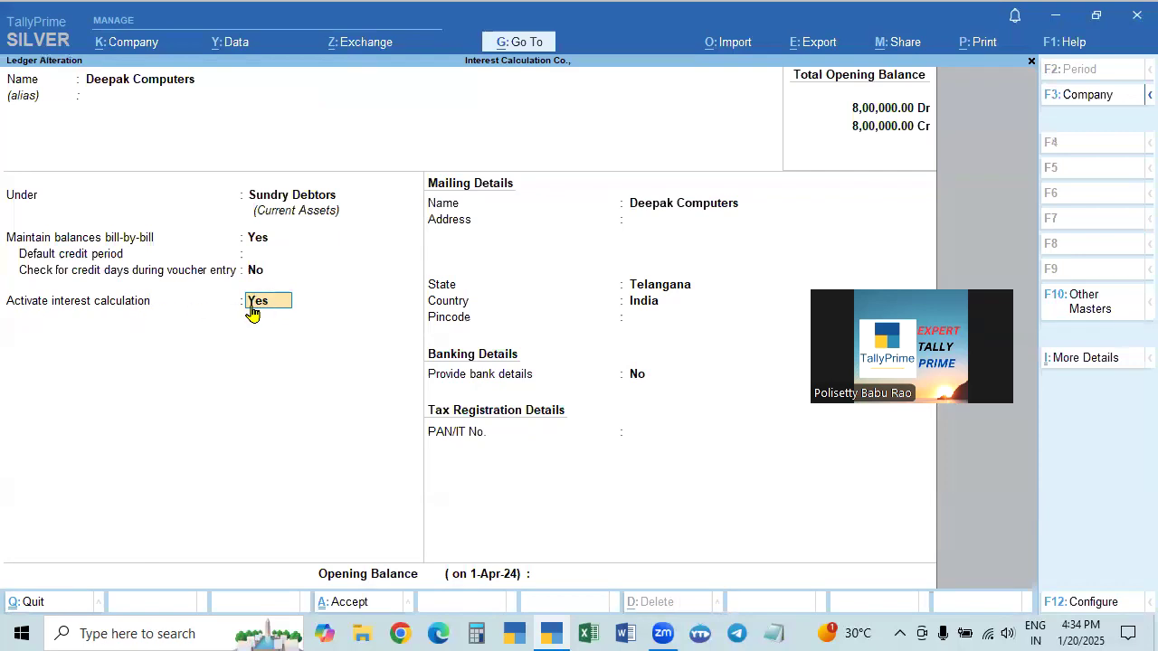
pyautogui.press('n')
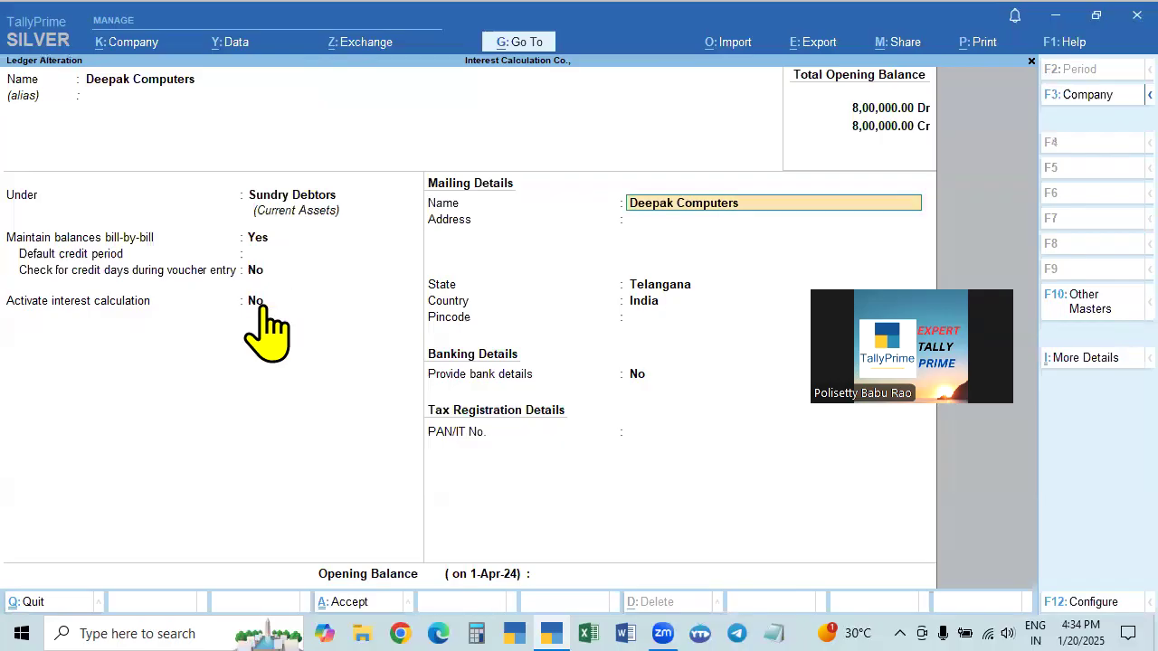
pyautogui.press('BackSpace')
pyautogui.write('y')
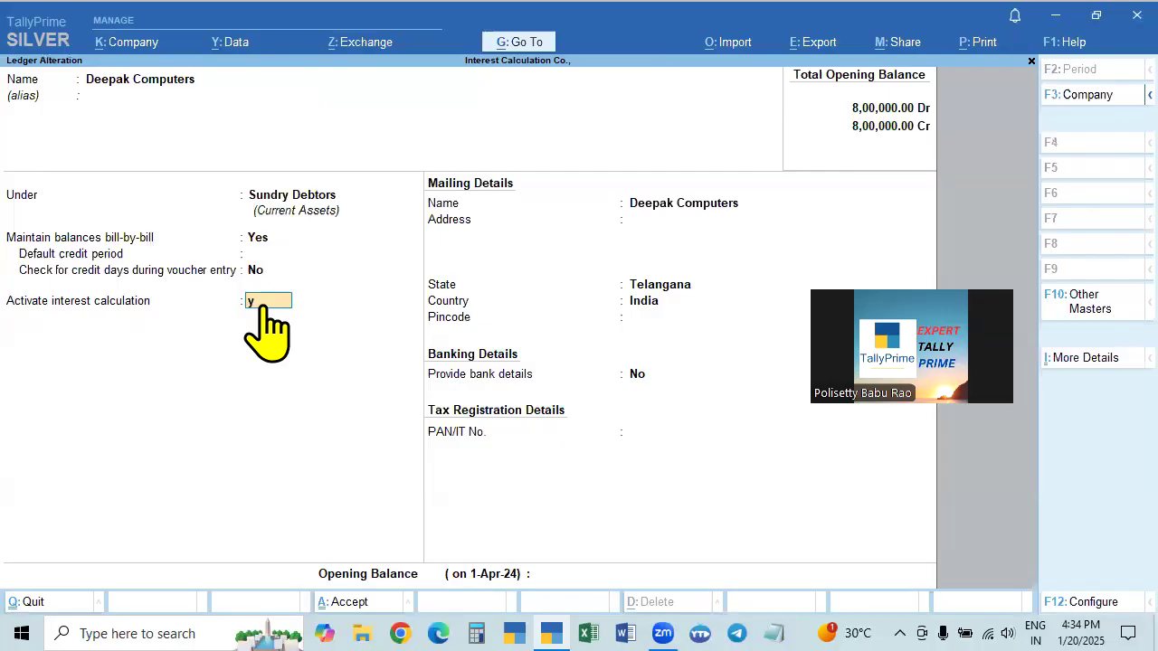
pyautogui.press('Return')
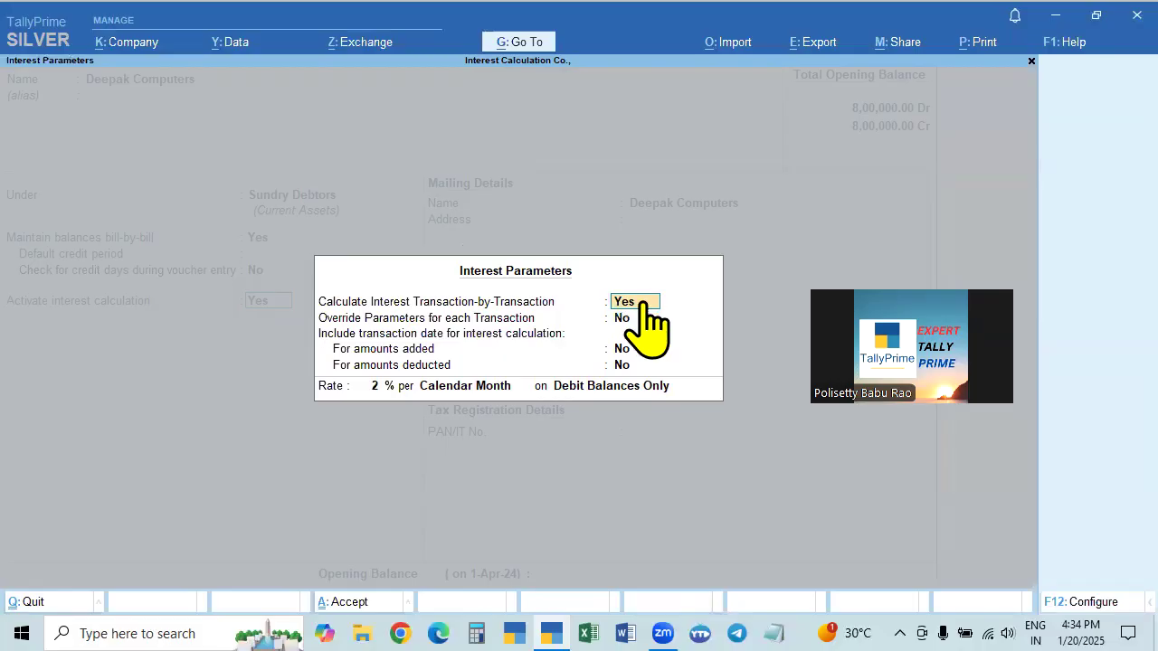
# Switch Calculate Interest Transaction-by-Transaction to No and restore it to Yes.
pyautogui.write('n')
pyautogui.press('Return')
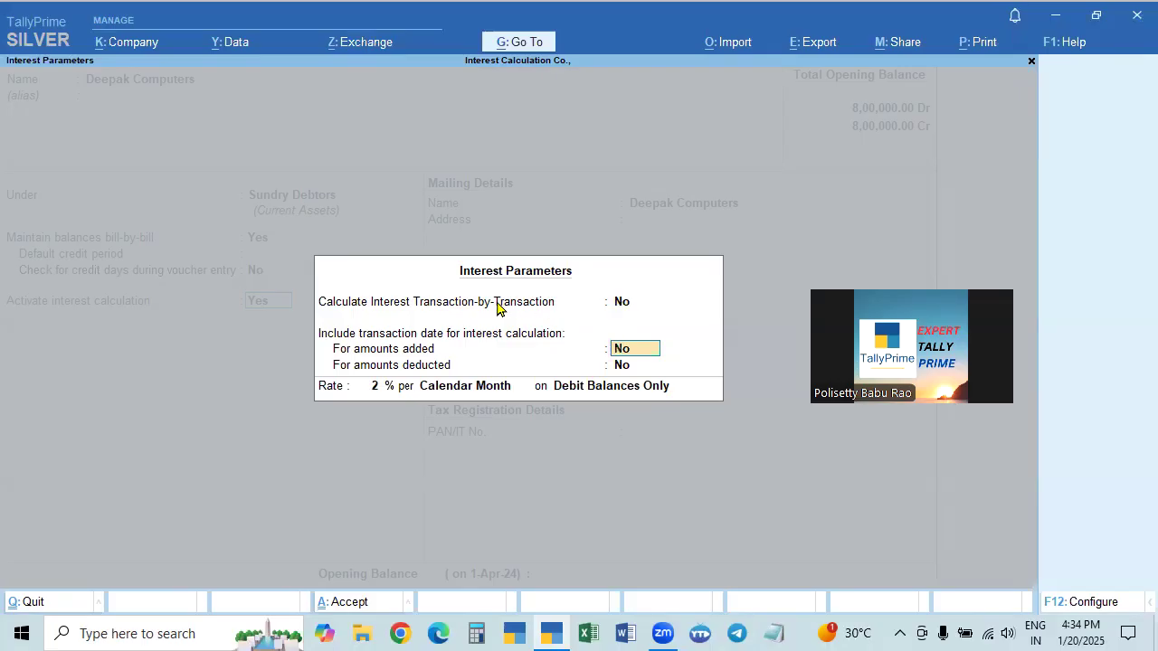
pyautogui.click(622, 304)
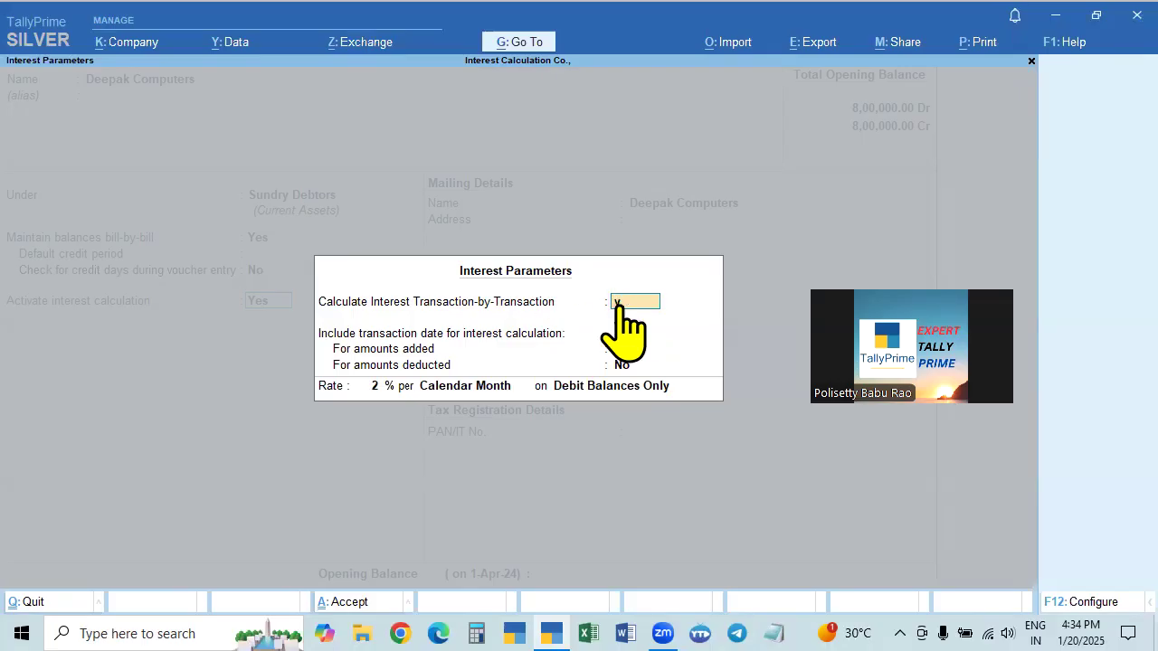
pyautogui.press('y')
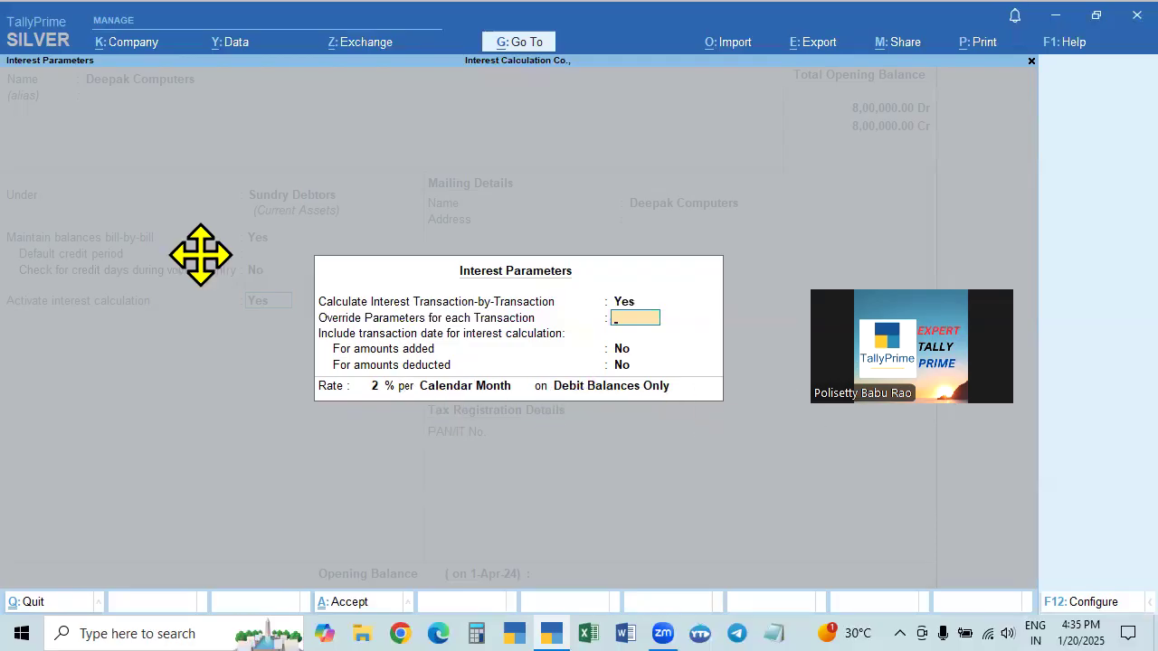
# Set Override Parameters for each Transaction to No in the Interest Parameters.
pyautogui.moveTo(201, 255); pyautogui.dragTo(115, 530)
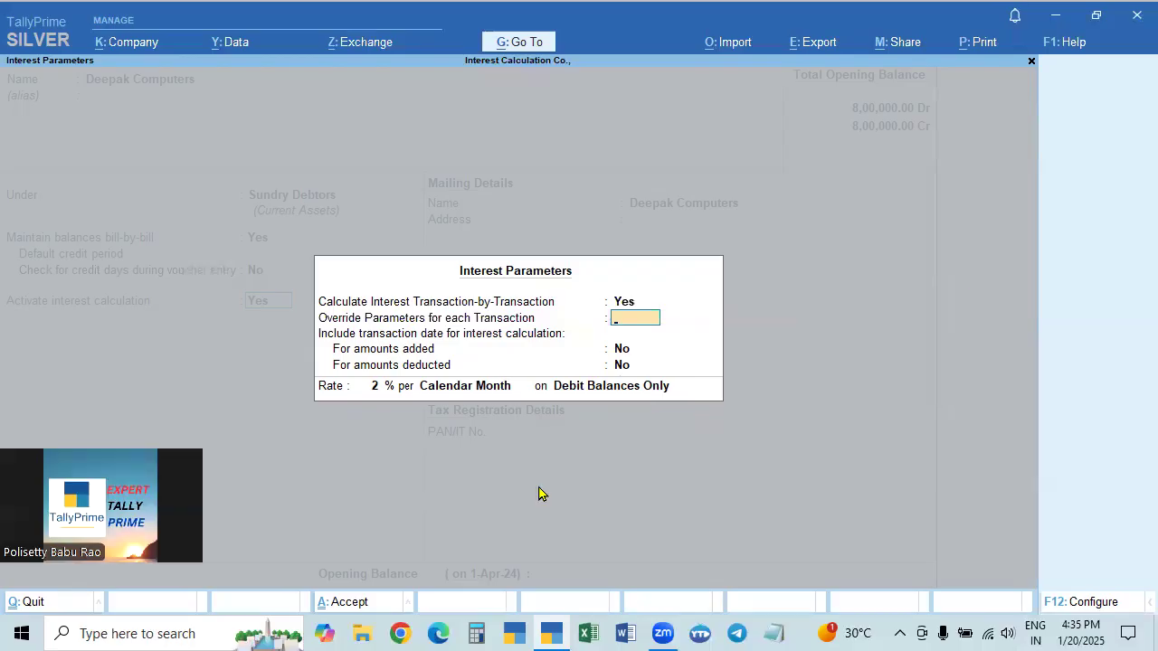
pyautogui.hotkey('alt', 'Tab')
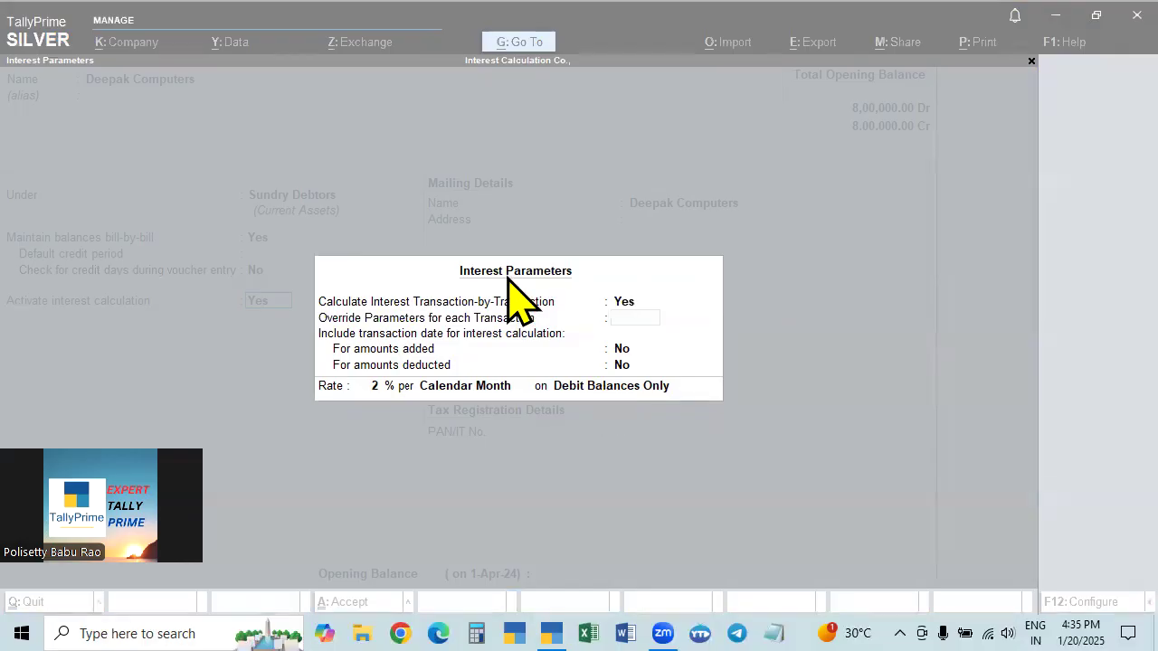
pyautogui.click(624, 312)
pyautogui.press('Return')
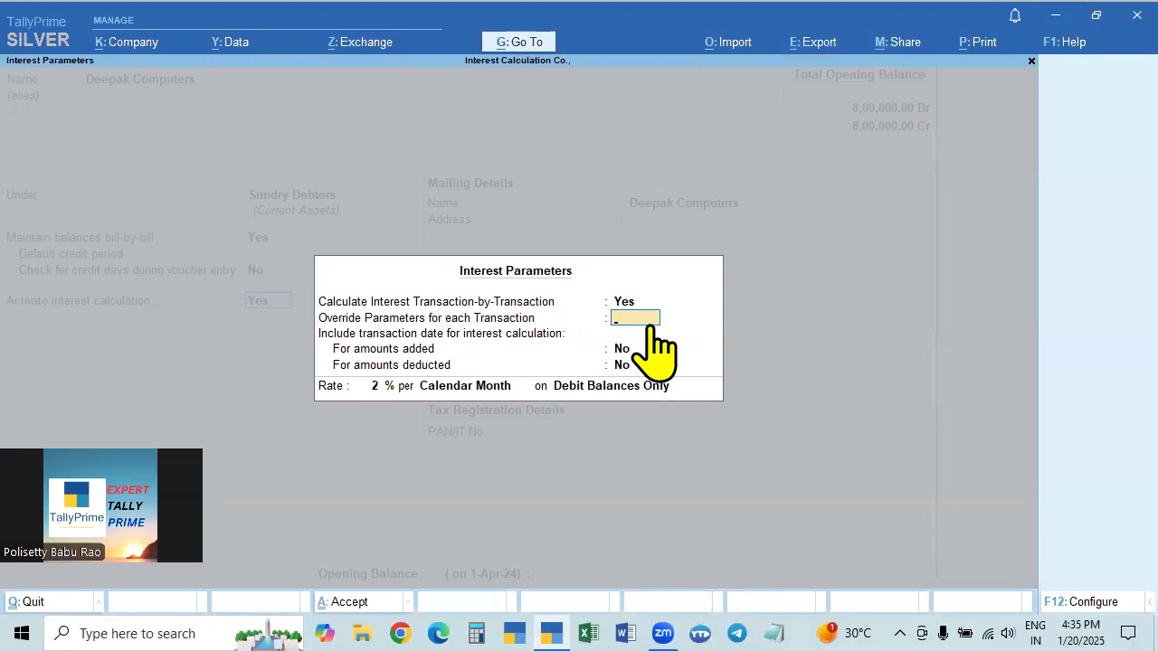
pyautogui.write('n')
pyautogui.press('Return')
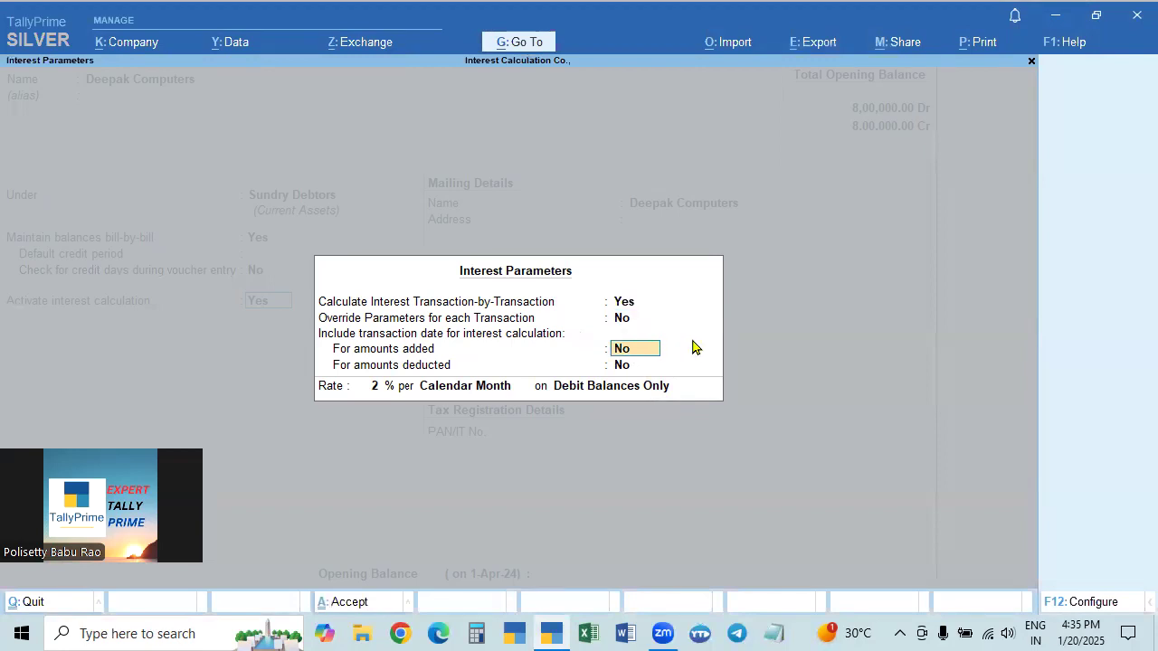
pyautogui.press('BackSpace')
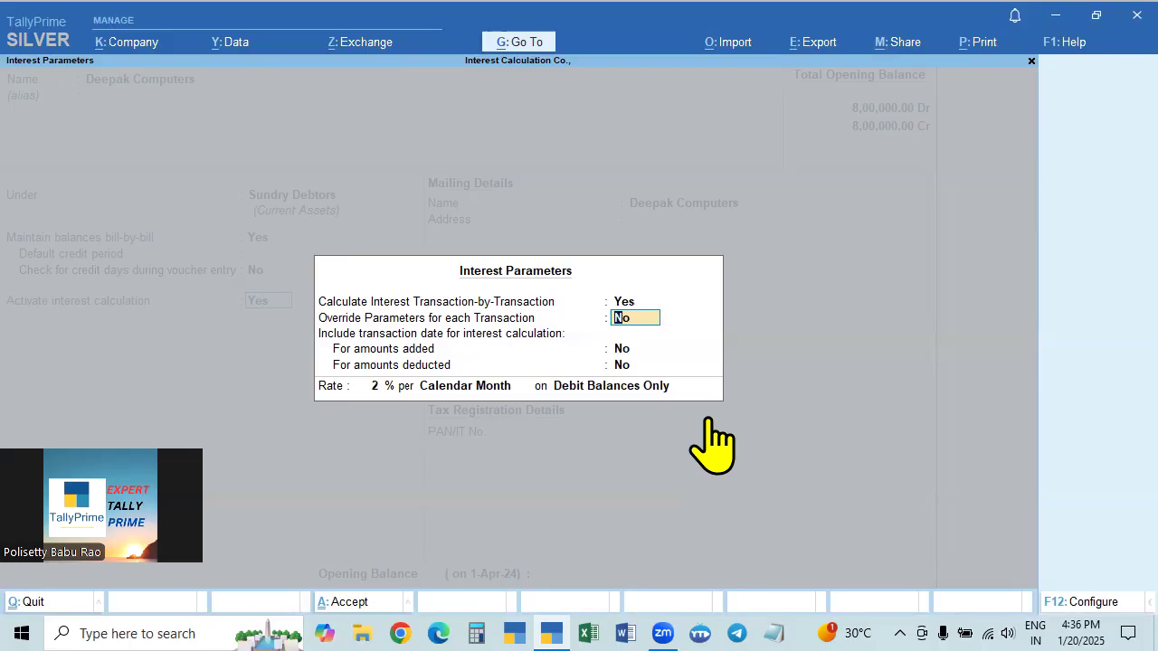
pyautogui.press('Return')
pyautogui.press('Return')
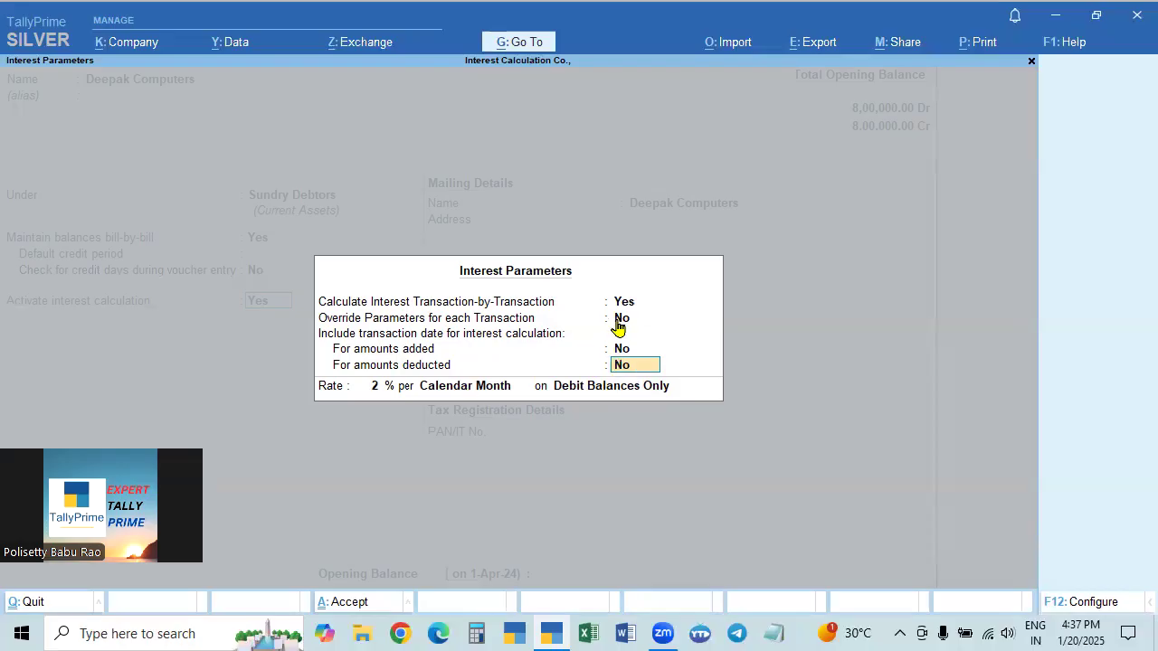
# Set the interest style of the 2% rate to Calendar Month, save the ledger and return to the Gateway of Tally.
pyautogui.click(362, 387)
pyautogui.press('Return')
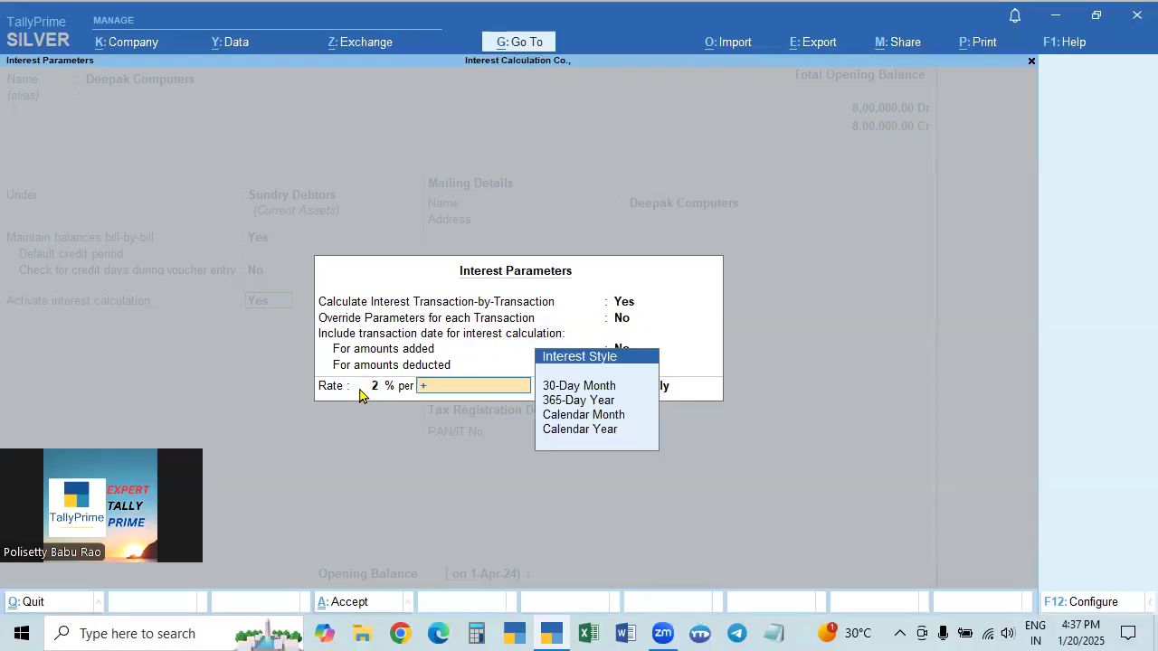
pyautogui.press('Down')
pyautogui.press('Down')
pyautogui.press('Down')
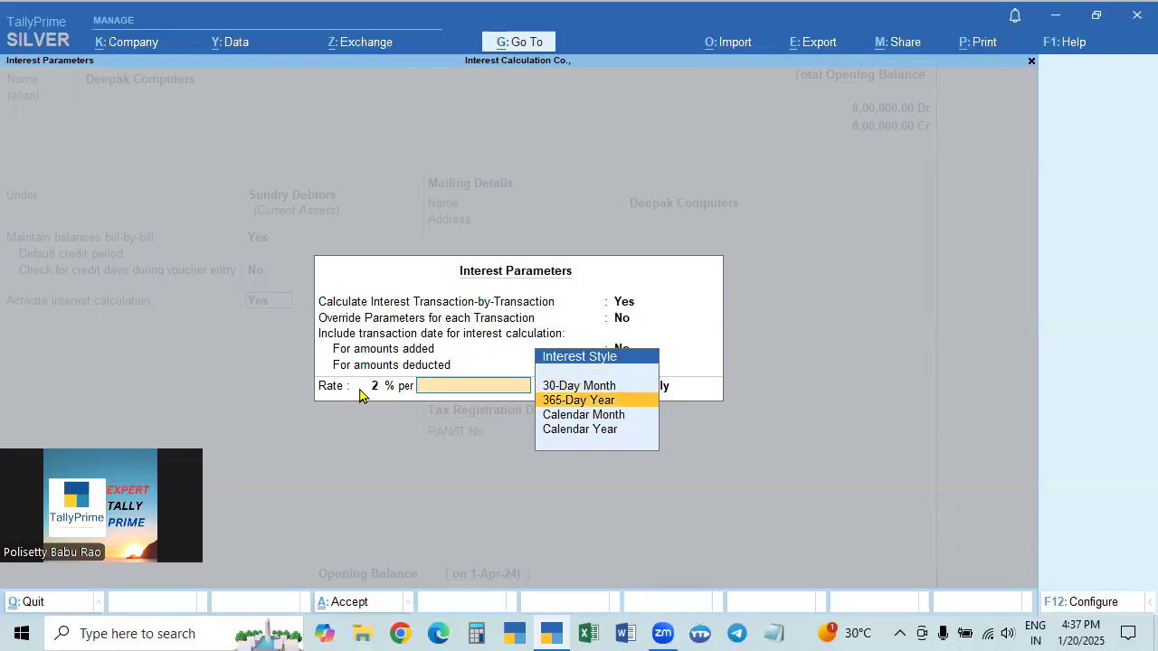
pyautogui.press('Return')
pyautogui.press('Return')
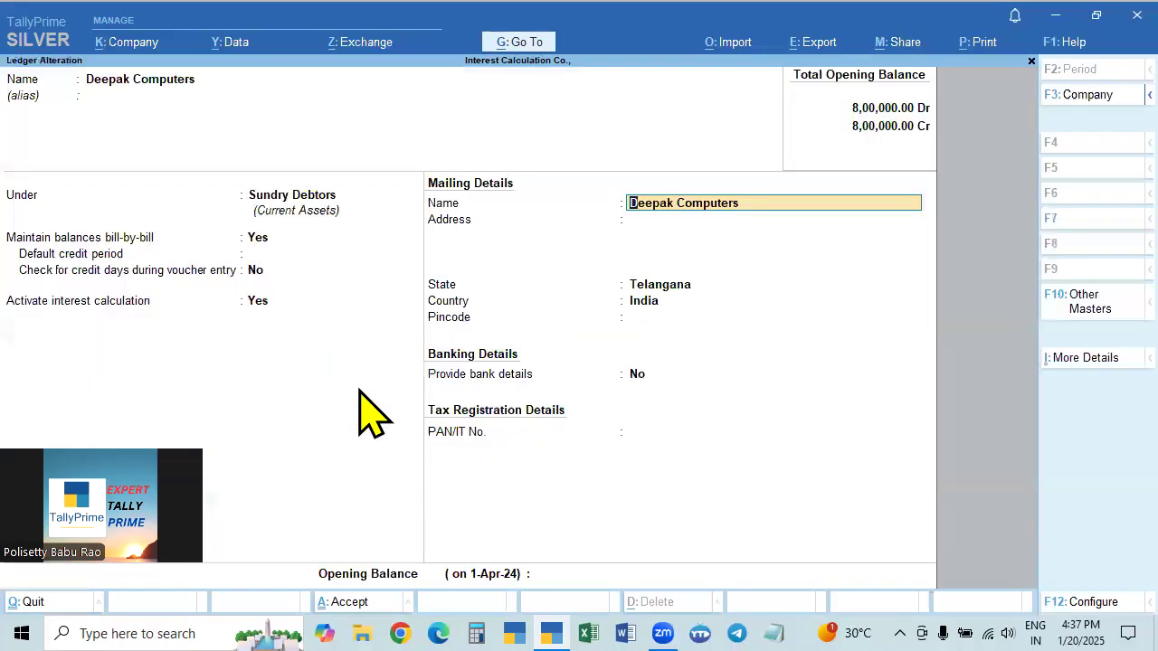
pyautogui.hotkey('ctrl', 'a')
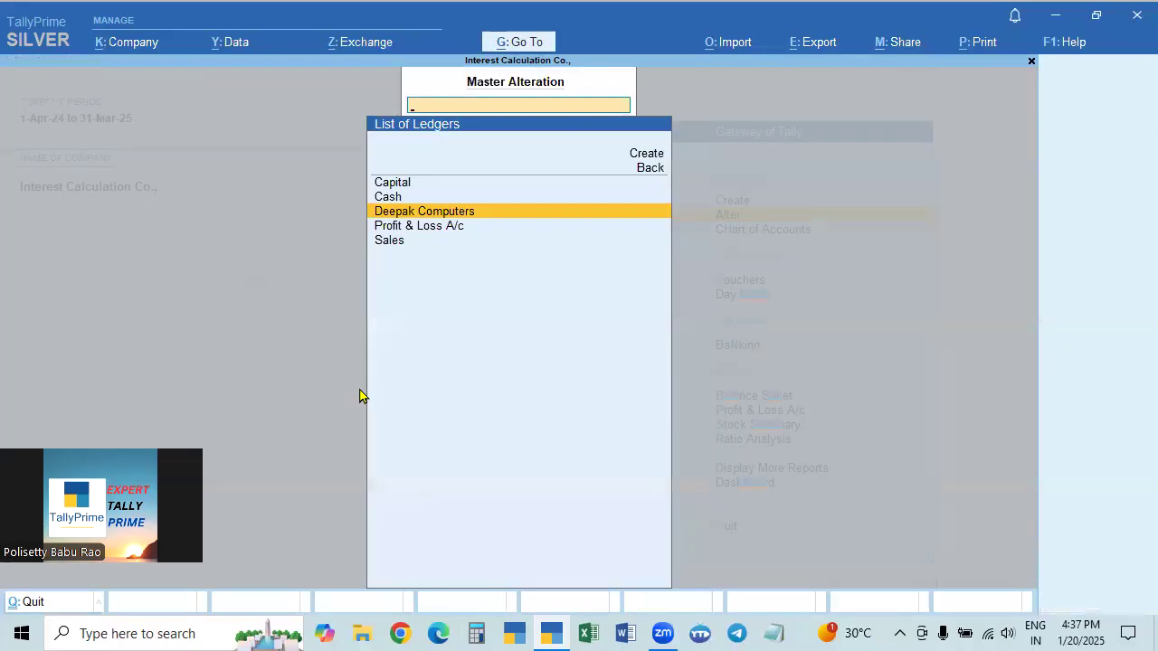
pyautogui.press('Escape')
pyautogui.press('Escape')
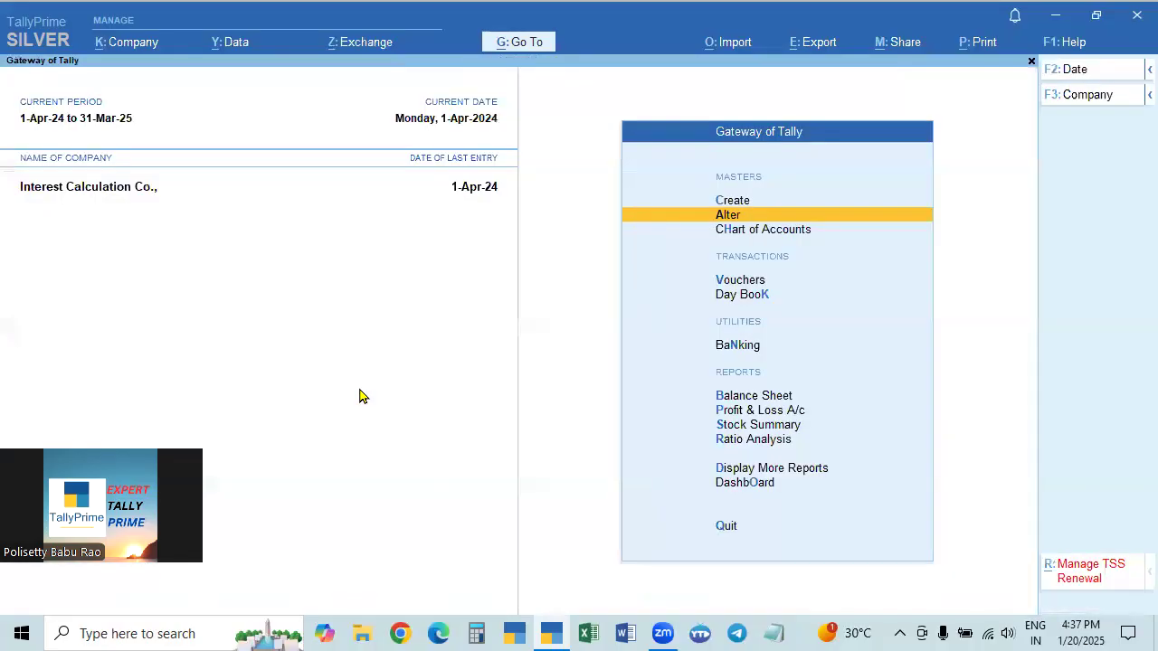
# Find the Ledger Interest Calculation report by searching for "Int" and open it for Deepak Computers.
pyautogui.click(794, 472)
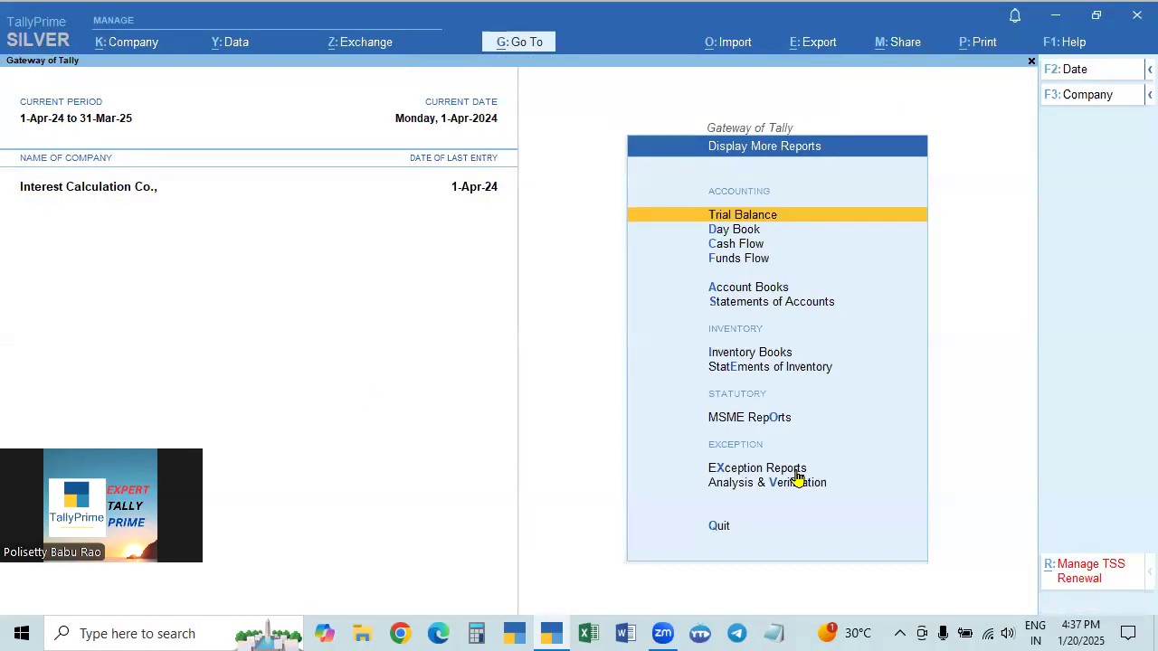
pyautogui.press('Escape')
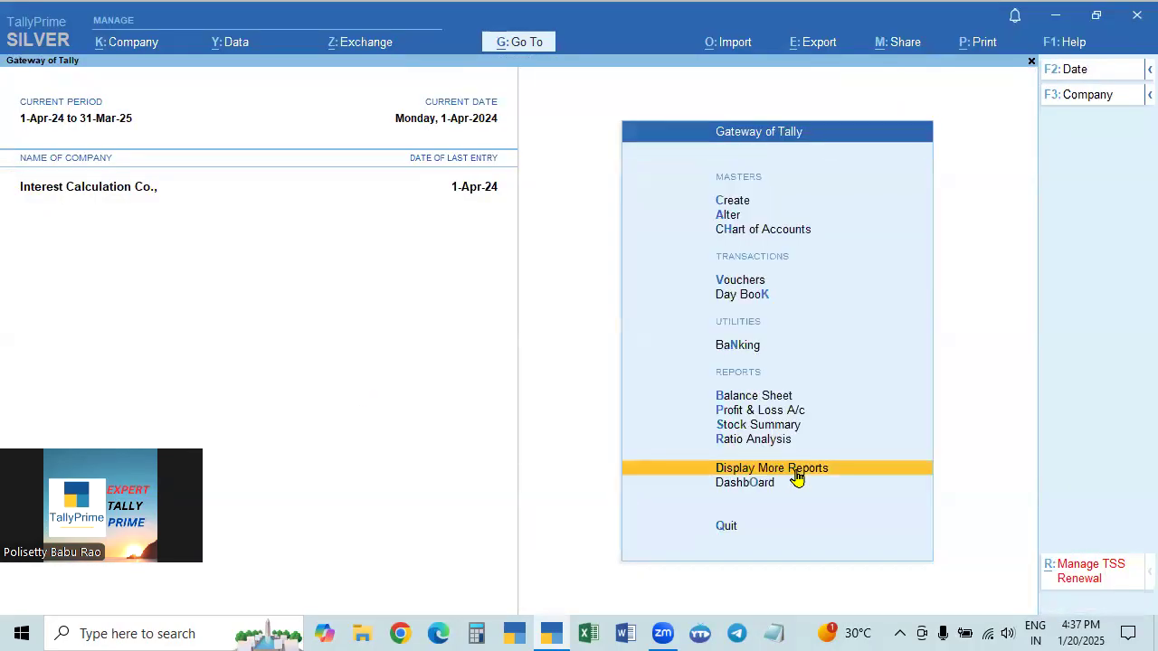
pyautogui.click(519, 43)
pyautogui.write('Int')
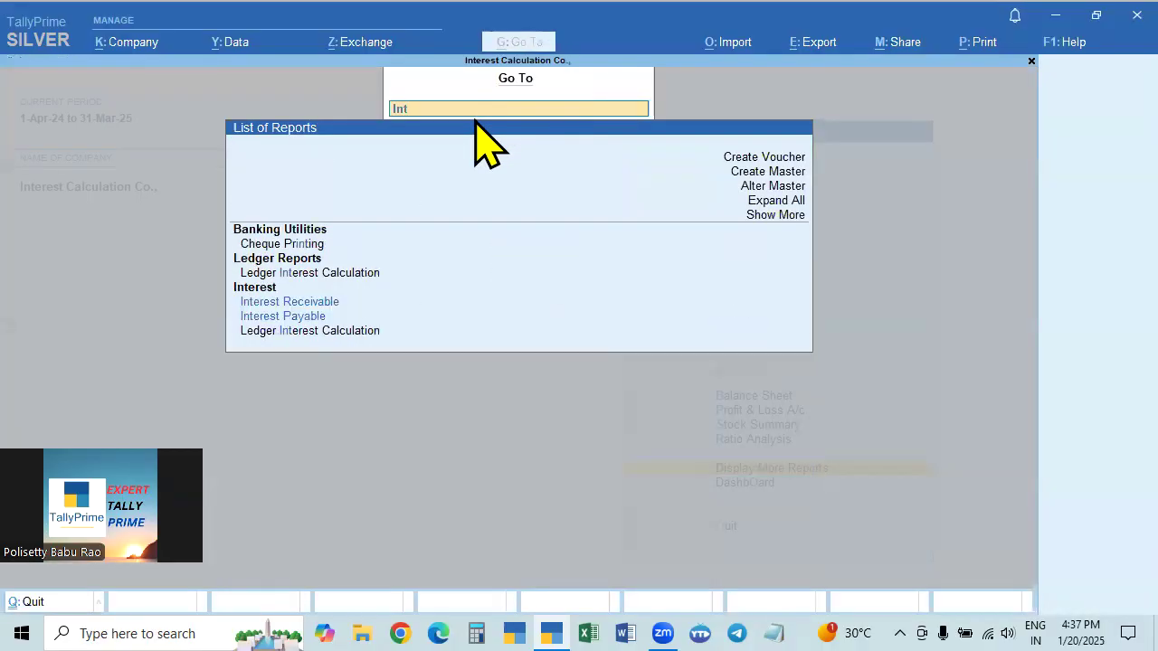
pyautogui.click(293, 331)
pyautogui.press('Return')
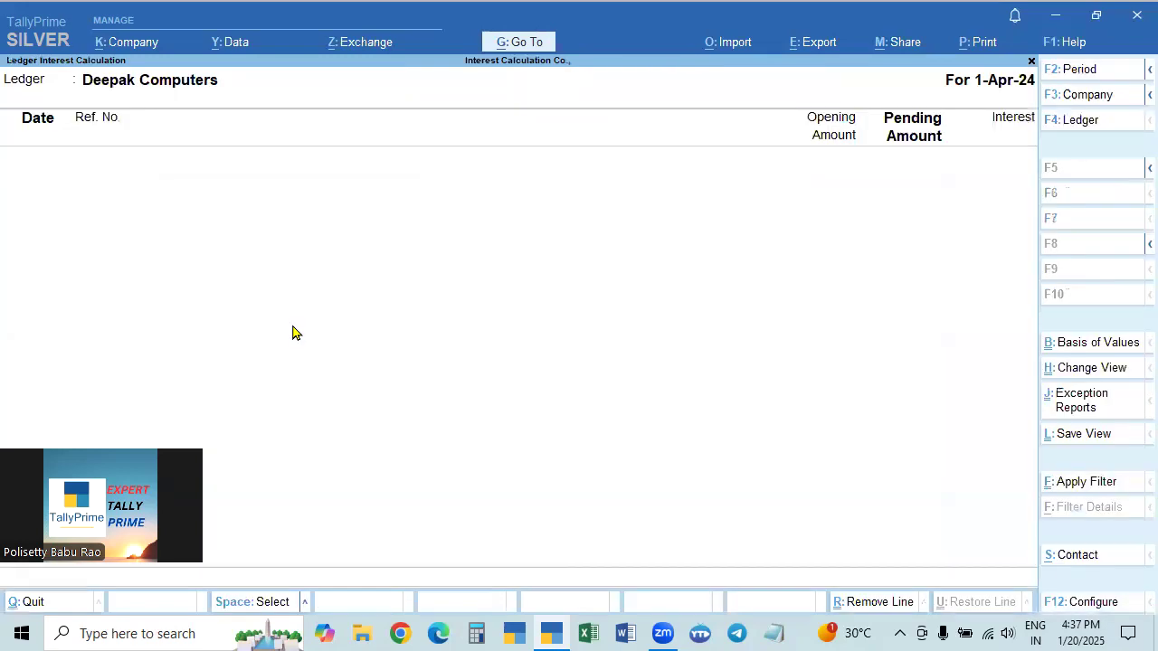
# Set the report period from 1-4 to 1-5 and show the detailed interest breakdown.
pyautogui.press('F2')
pyautogui.write('1-4')
pyautogui.press('Return')
pyautogui.write('1-5')
pyautogui.press('Return')
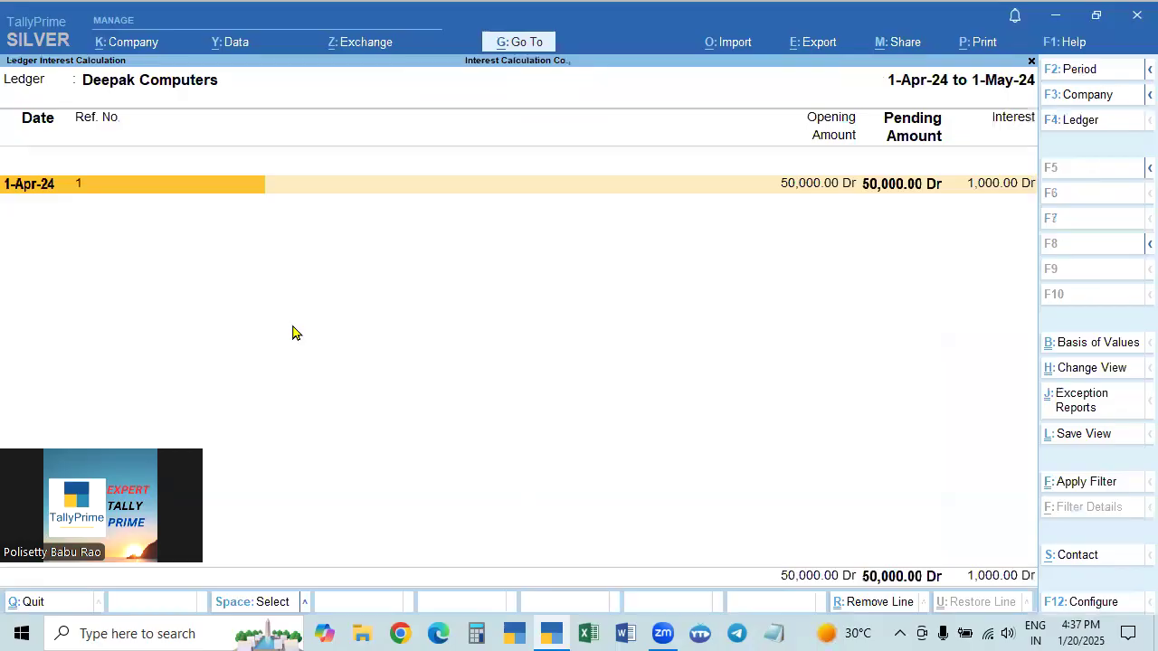
pyautogui.press('alt')
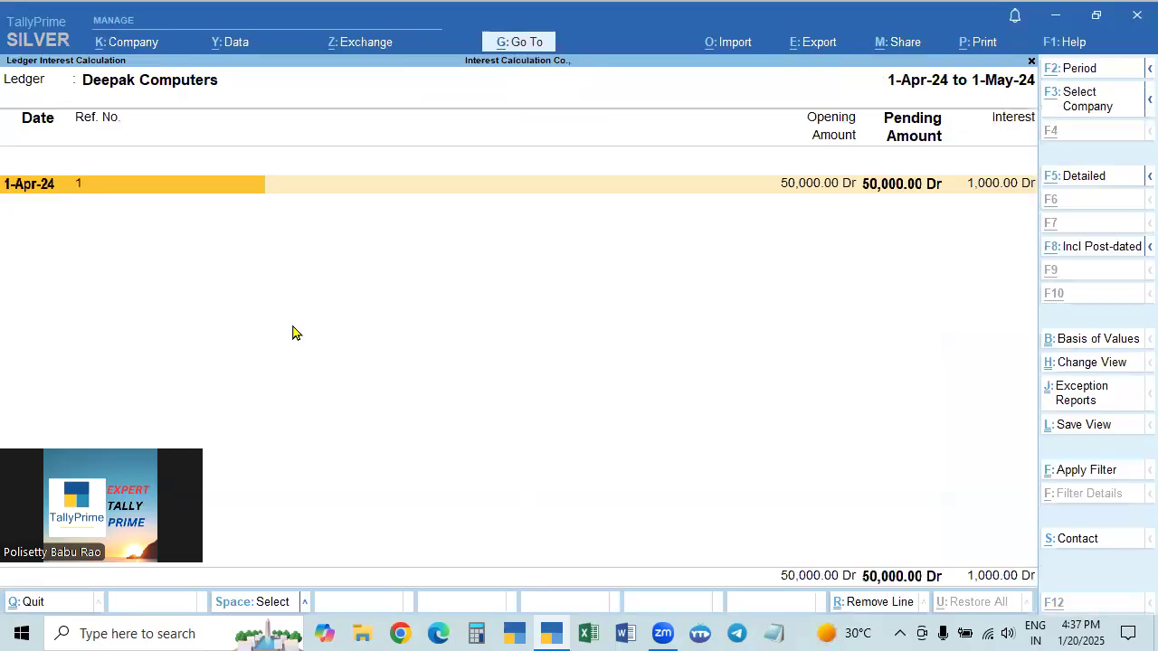
pyautogui.hotkey('alt', 'F5')
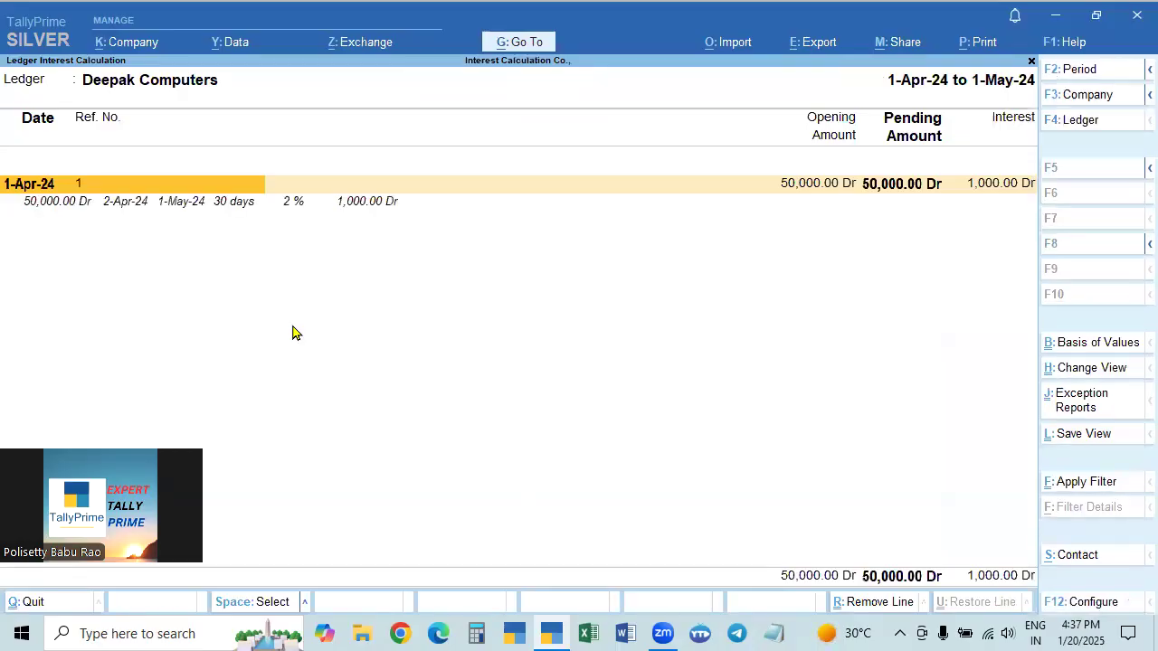
# Toggle the interest report repeatedly between its condensed and detailed views, finishing in the detailed view.
pyautogui.hotkey('alt', 'F5')
pyautogui.hotkey('alt', 'F5')
pyautogui.hotkey('alt', 'F5')
pyautogui.hotkey('alt', 'F5')
pyautogui.hotkey('alt', 'F5')
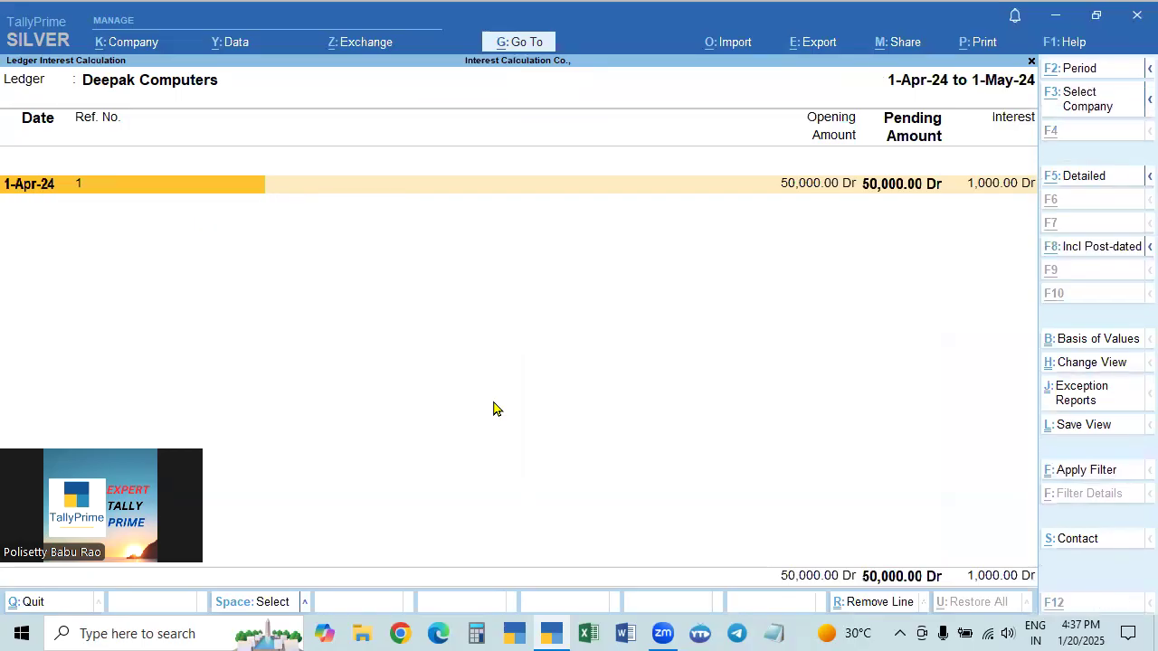
pyautogui.hotkey('alt', 'F5')
pyautogui.hotkey('alt', 'F5')
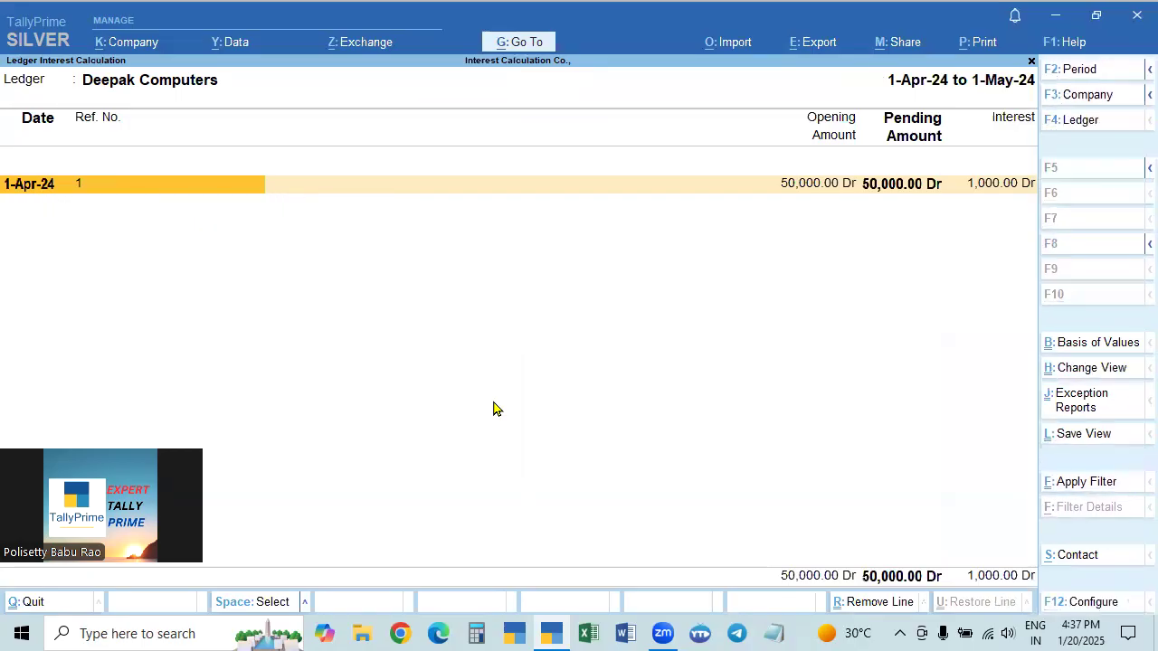
pyautogui.hotkey('alt', 'F5')
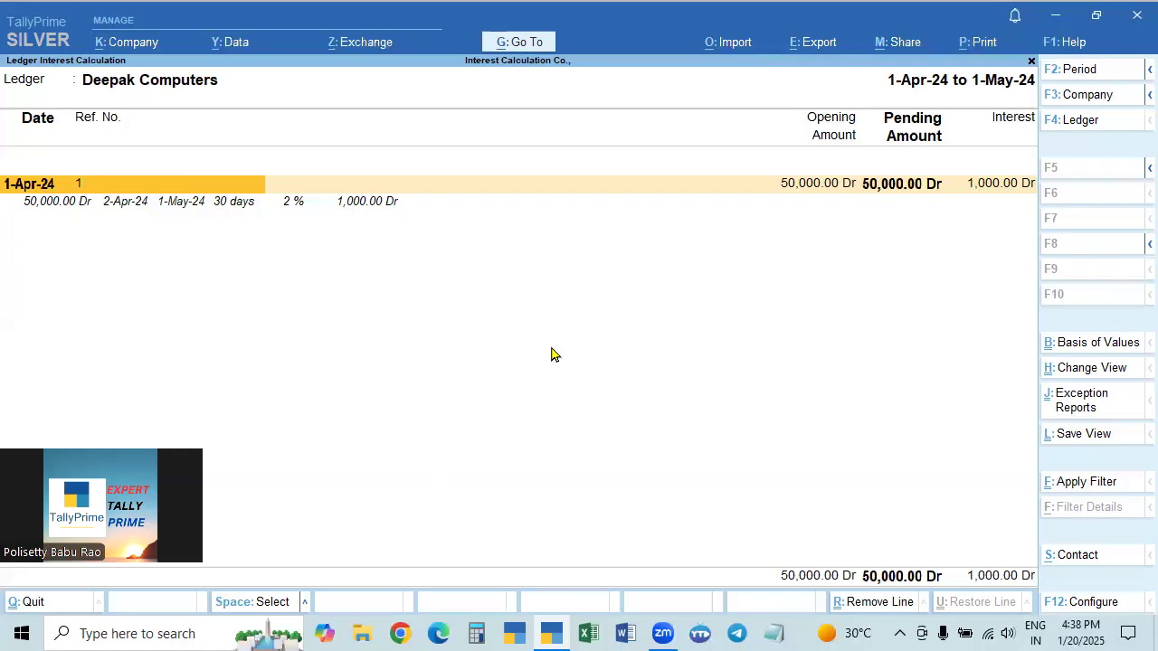
# Open the Deepak Computers ledger for alteration and bring up its interest parameters.
pyautogui.click(524, 45)
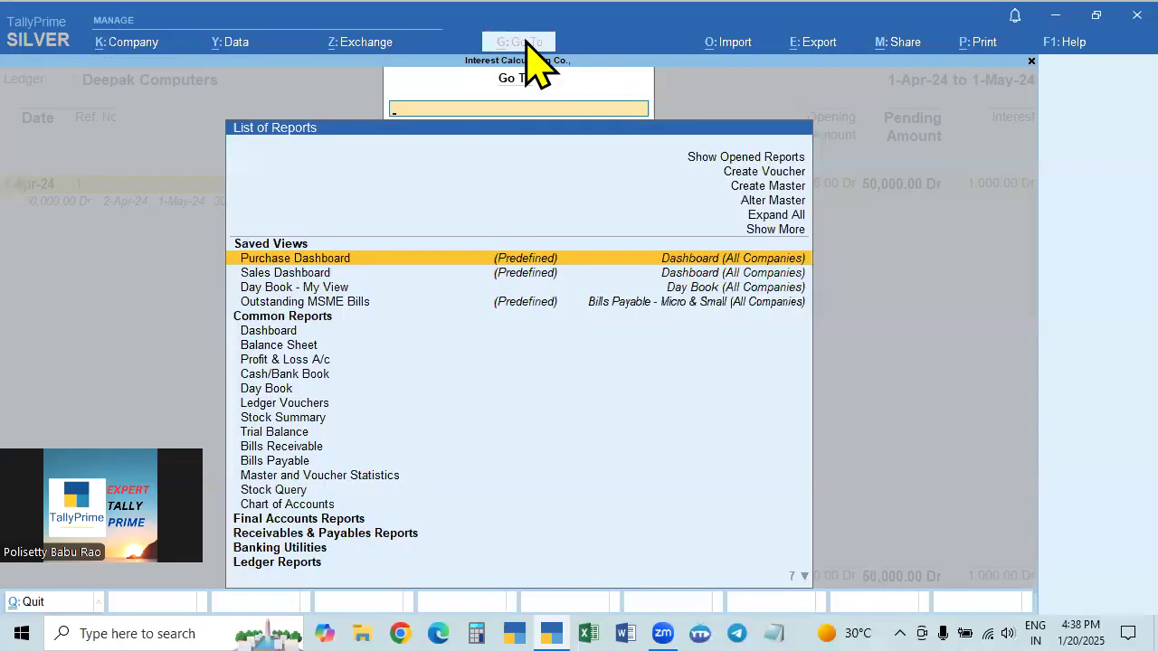
pyautogui.press('Escape')
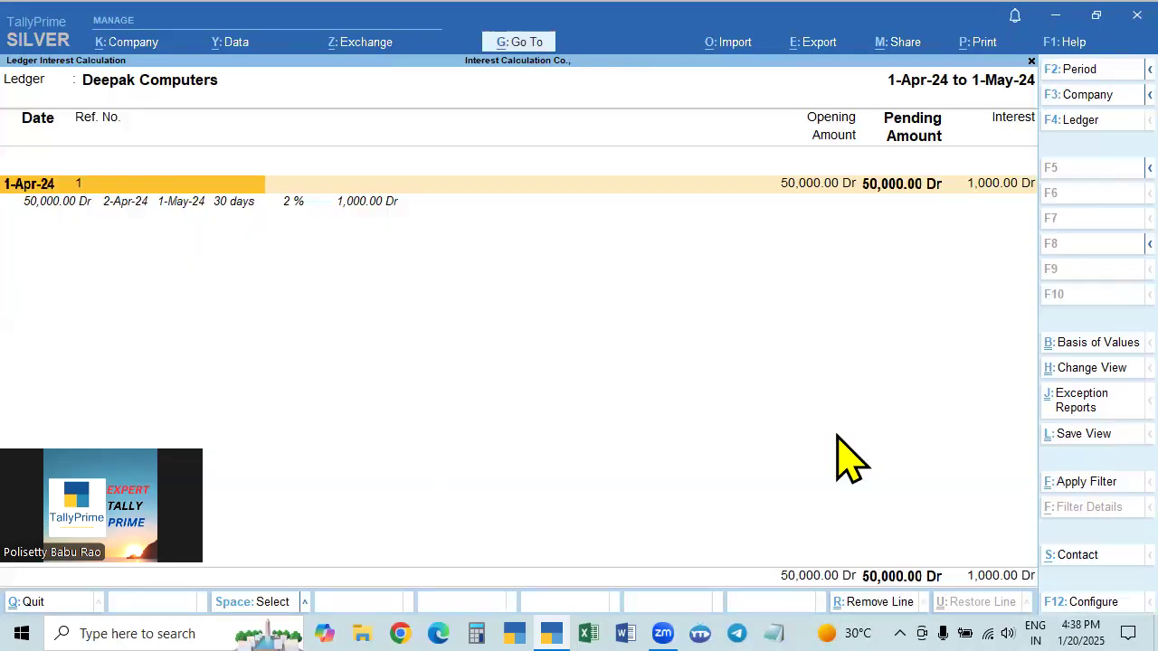
pyautogui.click(524, 45)
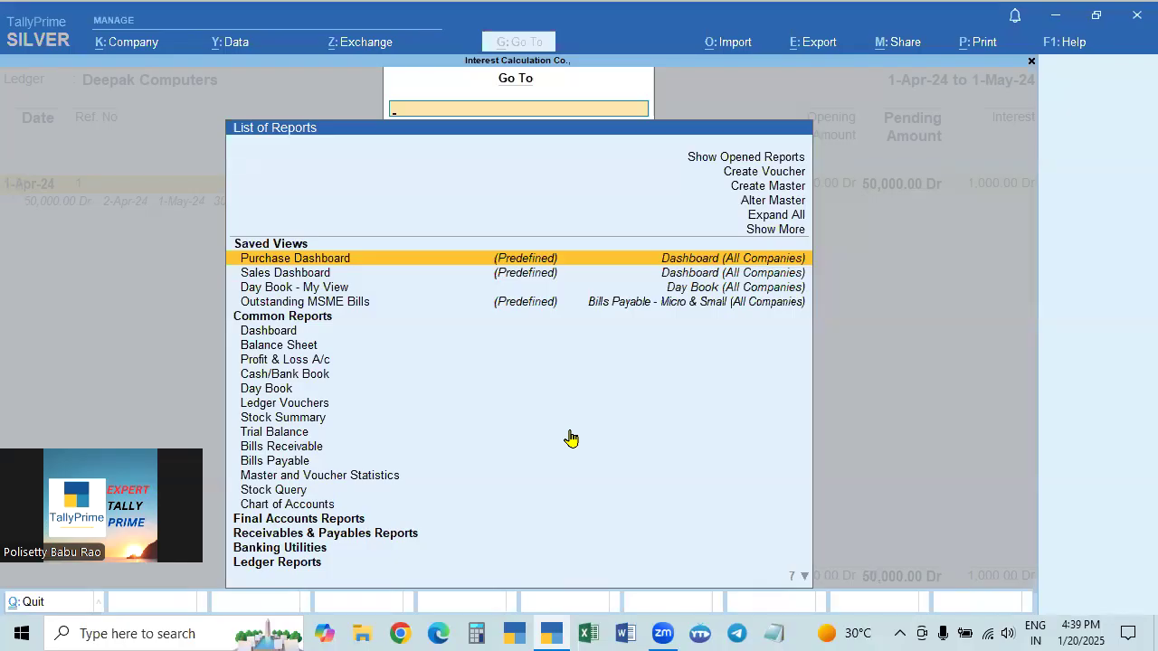
pyautogui.click(762, 203)
pyautogui.press('Down')
pyautogui.press('Return')
pyautogui.press('Down')
pyautogui.press('Down')
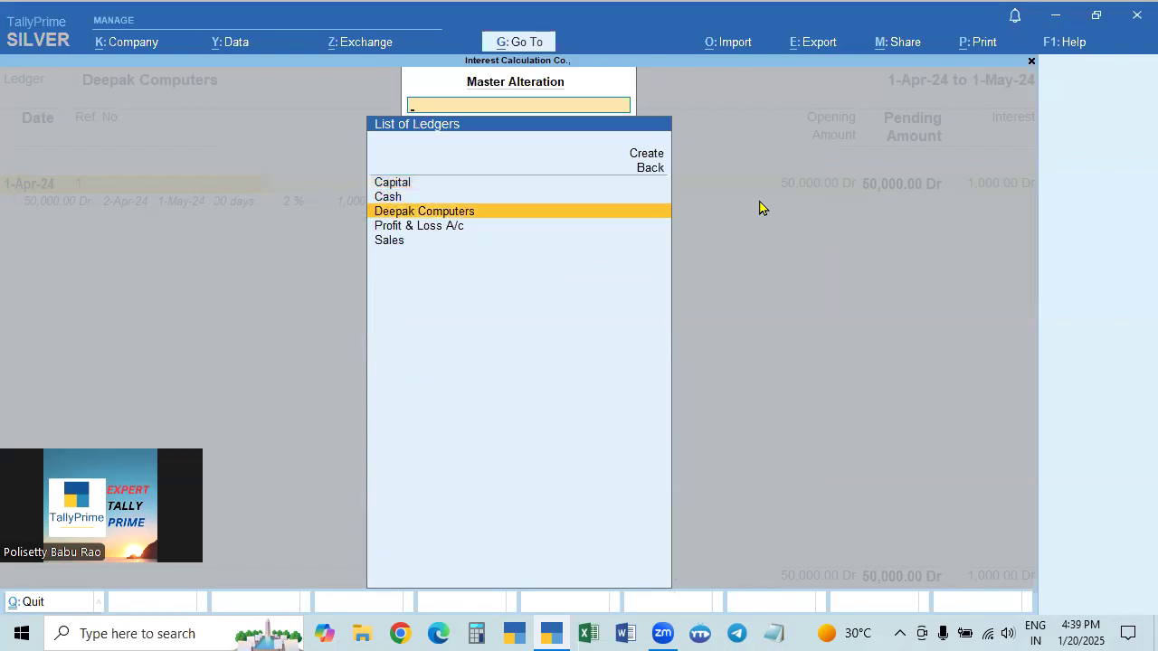
pyautogui.press('Return')
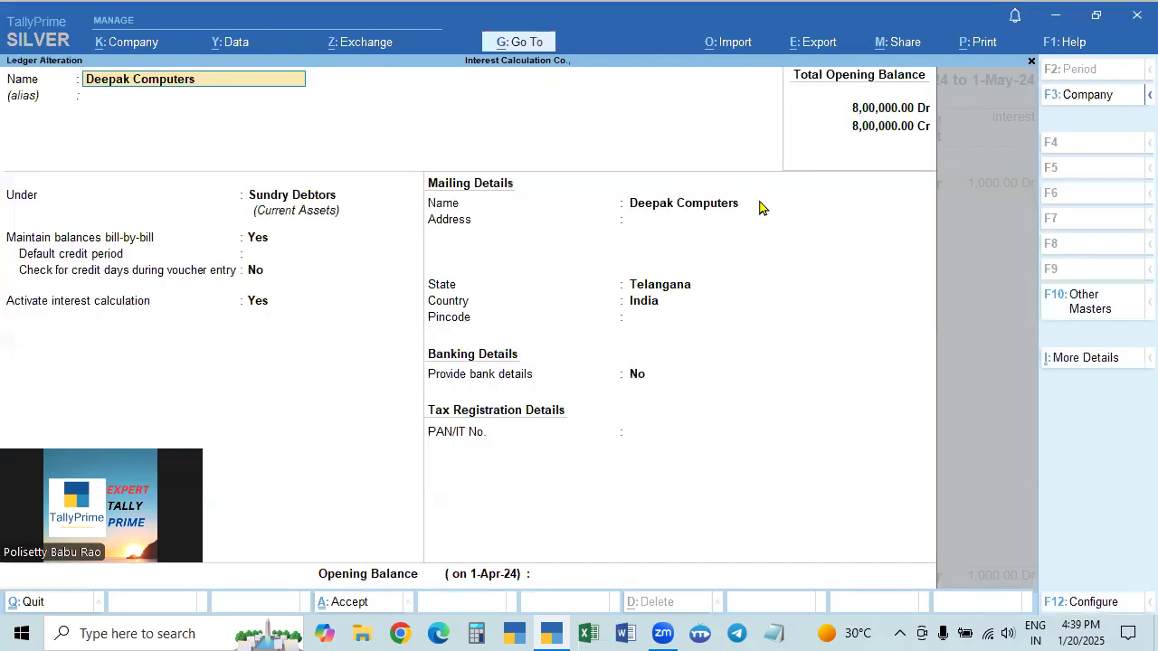
pyautogui.click(266, 307)
pyautogui.press('Return')
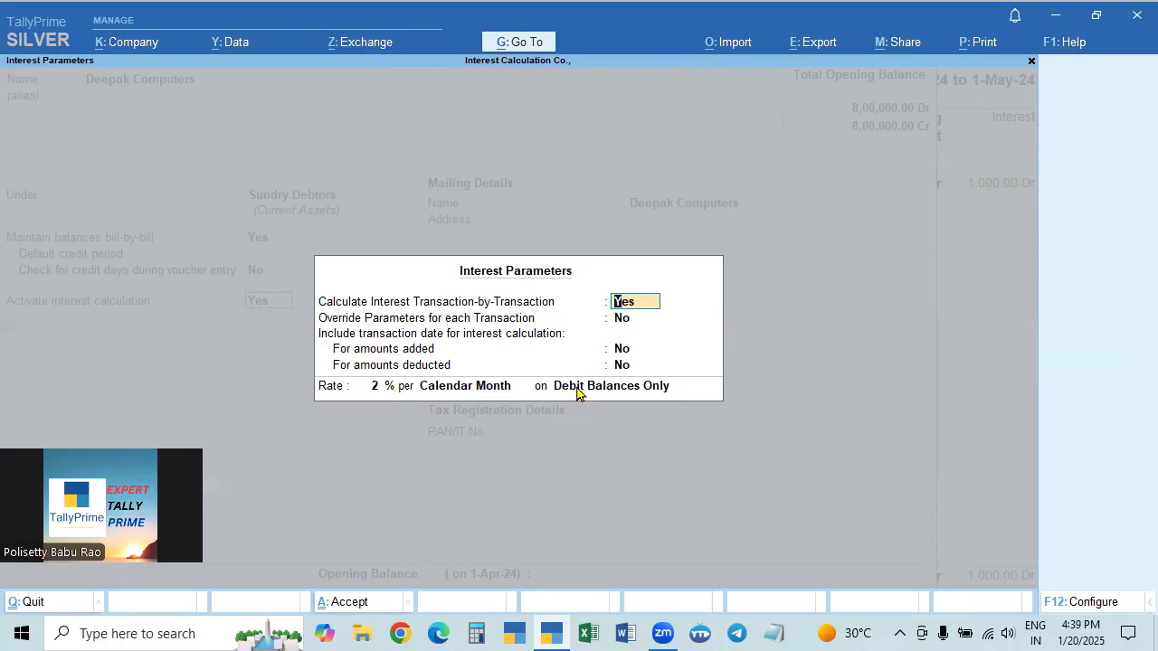
# Set Override Parameters for each Transaction to Yes, save the ledger and return to the Ledger Interest Calculation report.
pyautogui.press('Return')
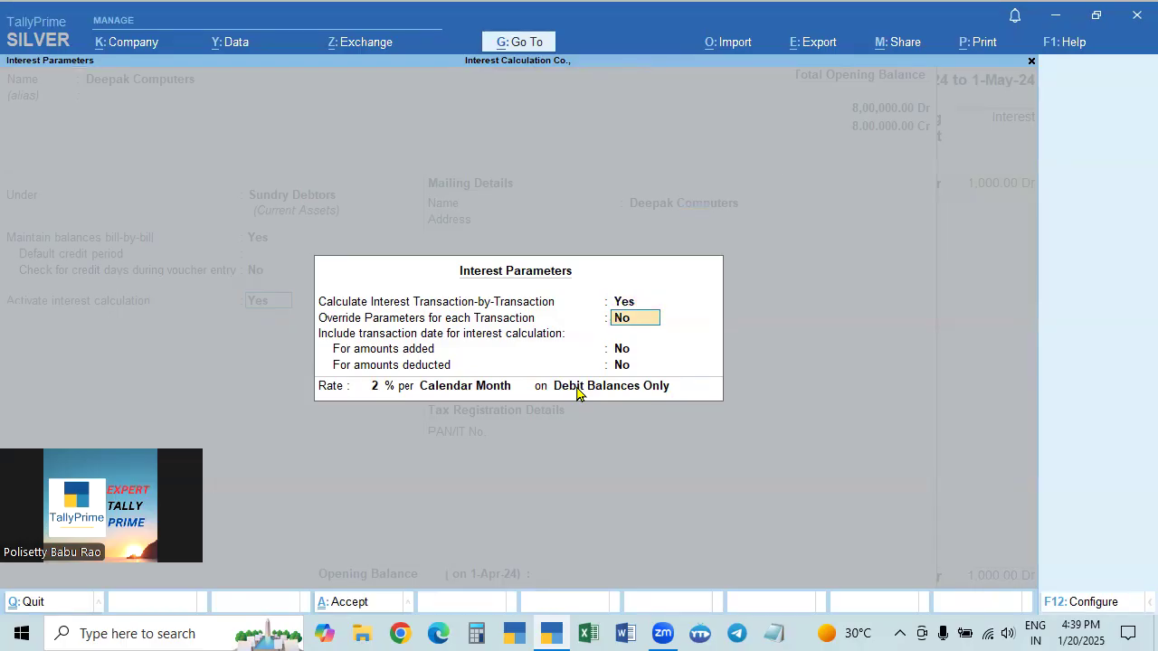
pyautogui.write('y')
pyautogui.press('Return')
pyautogui.press('Return')
pyautogui.hotkey('ctrl', 'a')
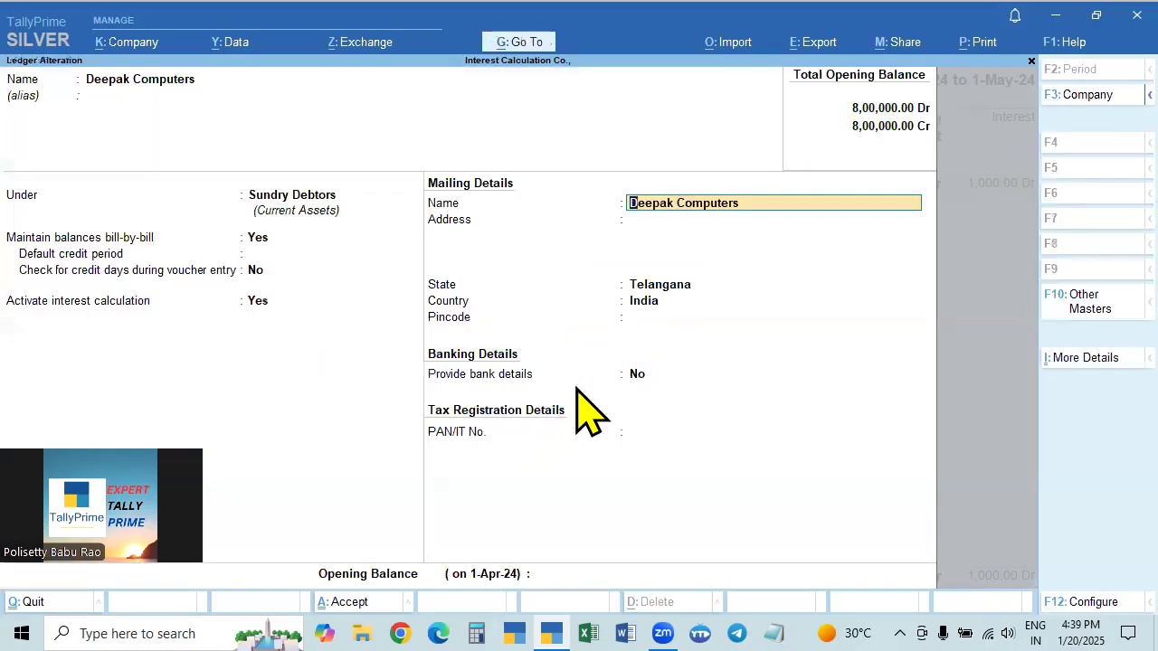
pyautogui.hotkey('ctrl', 'a')
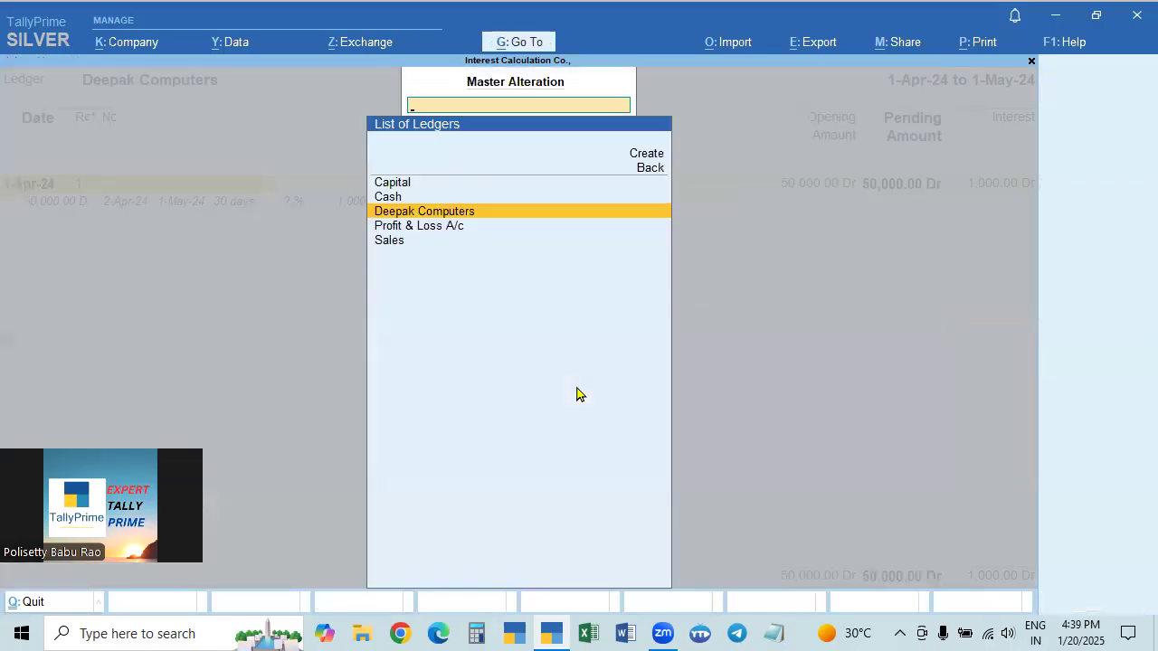
pyautogui.hotkey('ctrl', 'a')
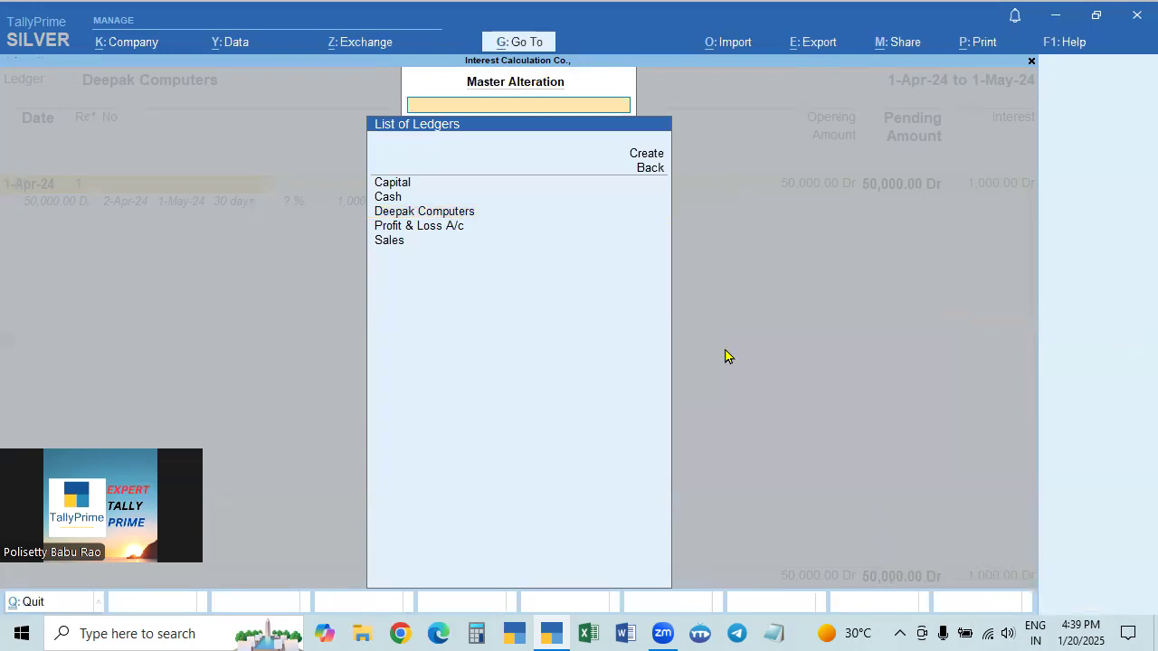
pyautogui.press('Escape')
pyautogui.press('Escape')
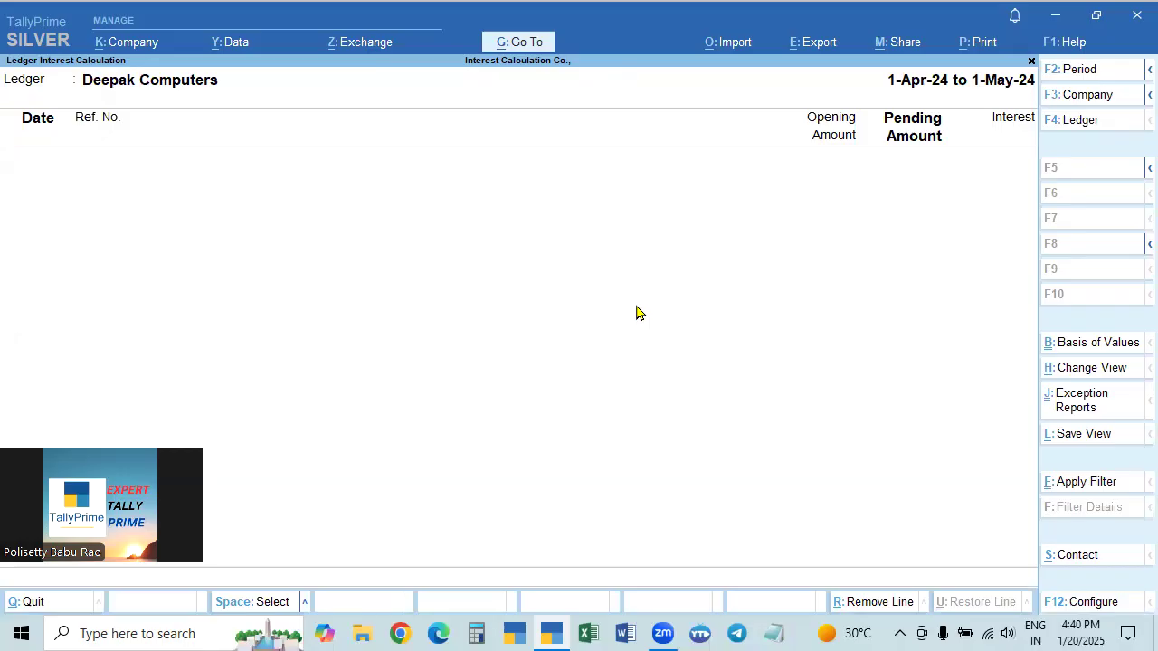
# Show the ledger vouchers of Deepak Computers and open the 1-Apr-24 sales voucher for alteration.
pyautogui.click(520, 45)
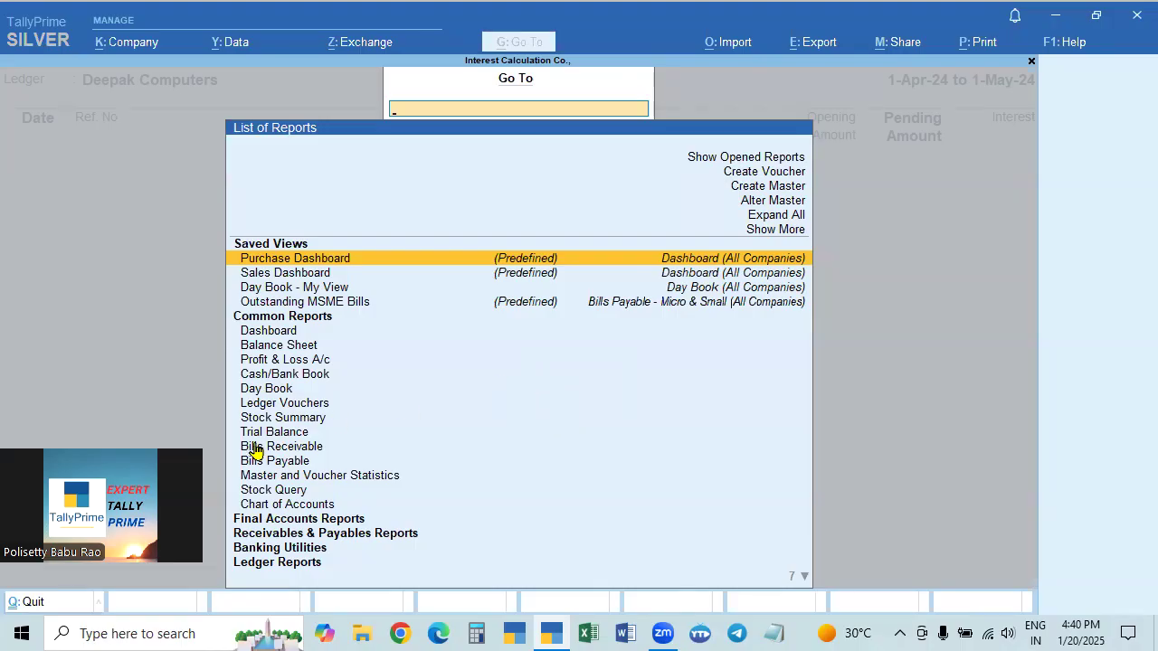
pyautogui.click(292, 409)
pyautogui.click(291, 406)
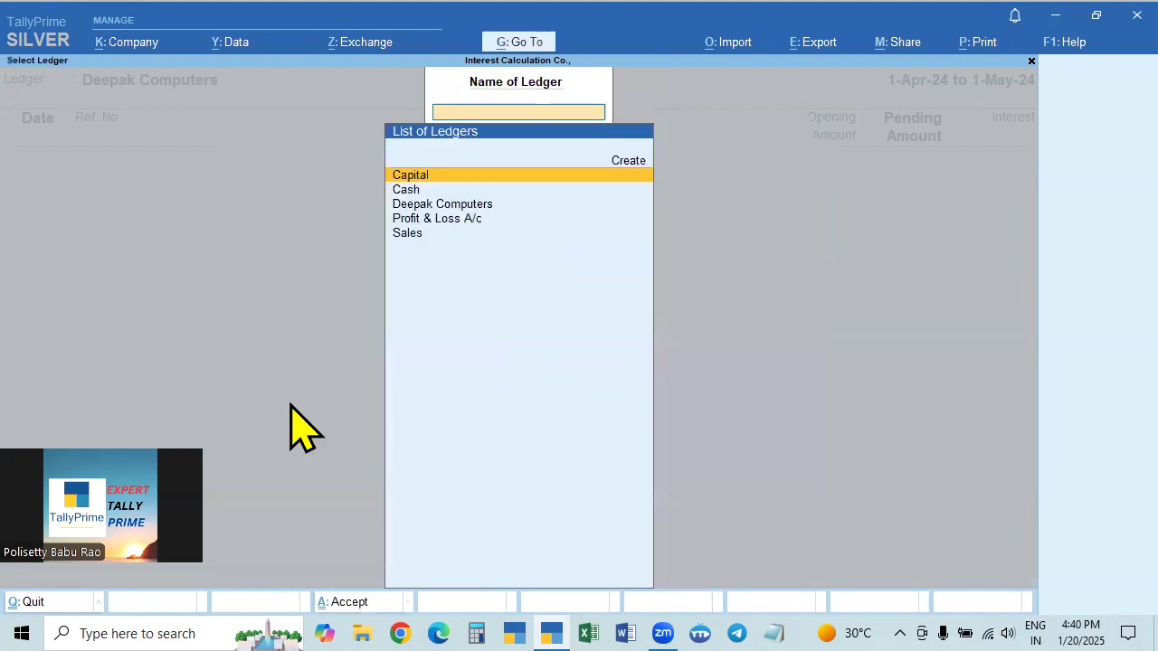
pyautogui.press('Down')
pyautogui.press('Down')
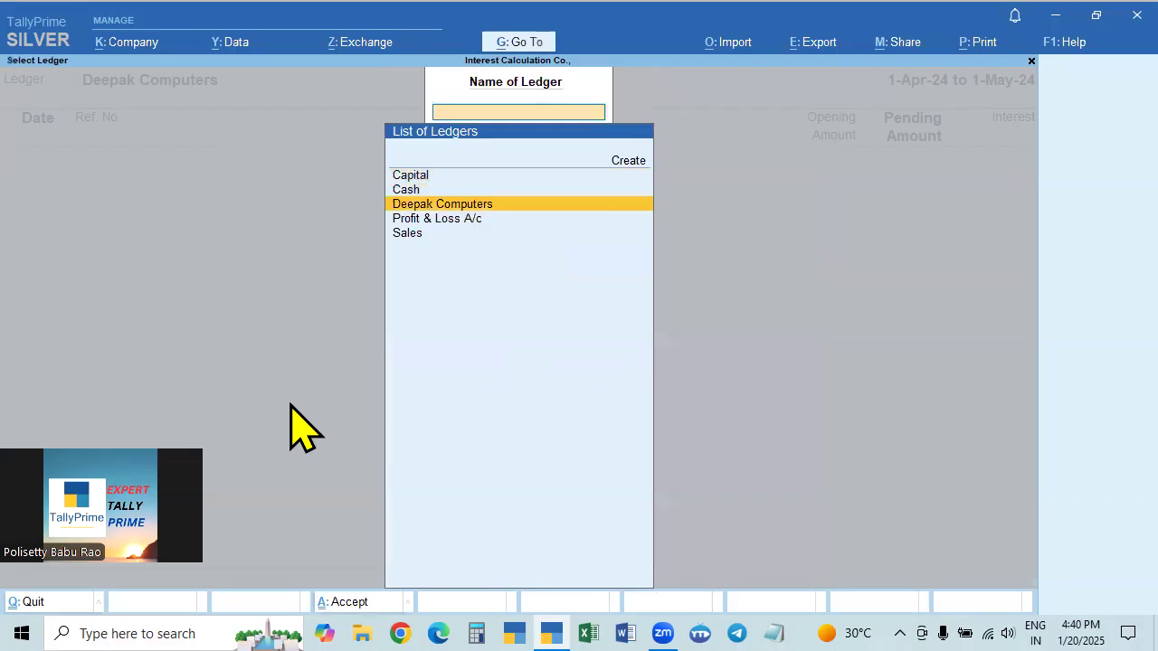
pyautogui.press('Return')
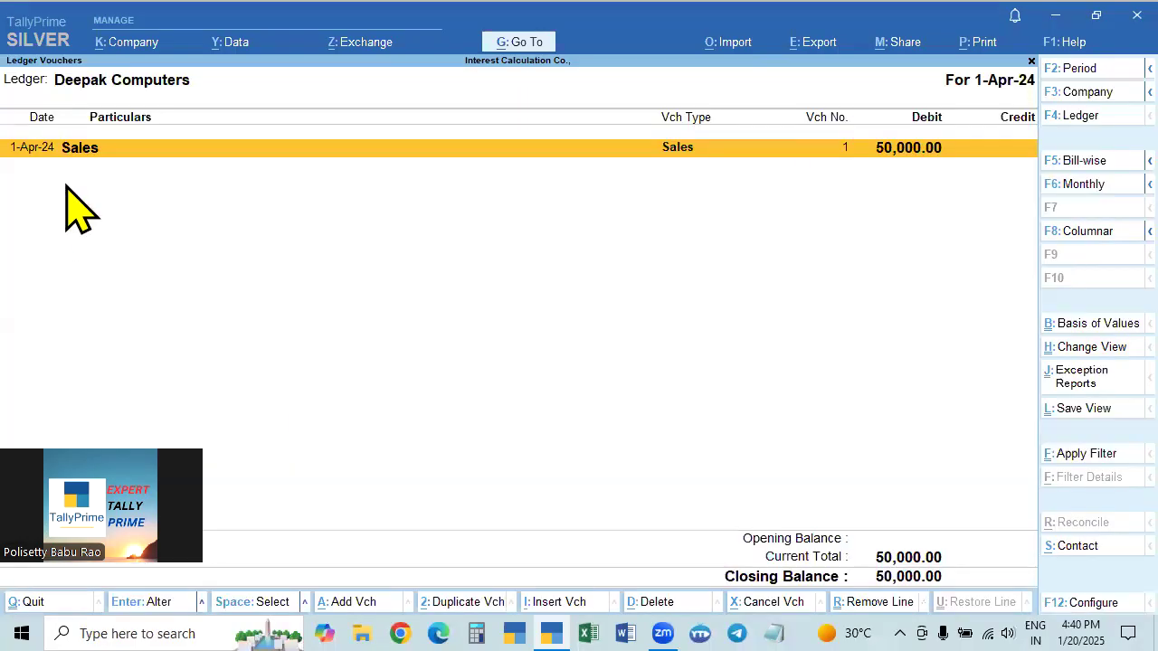
pyautogui.press('Return')
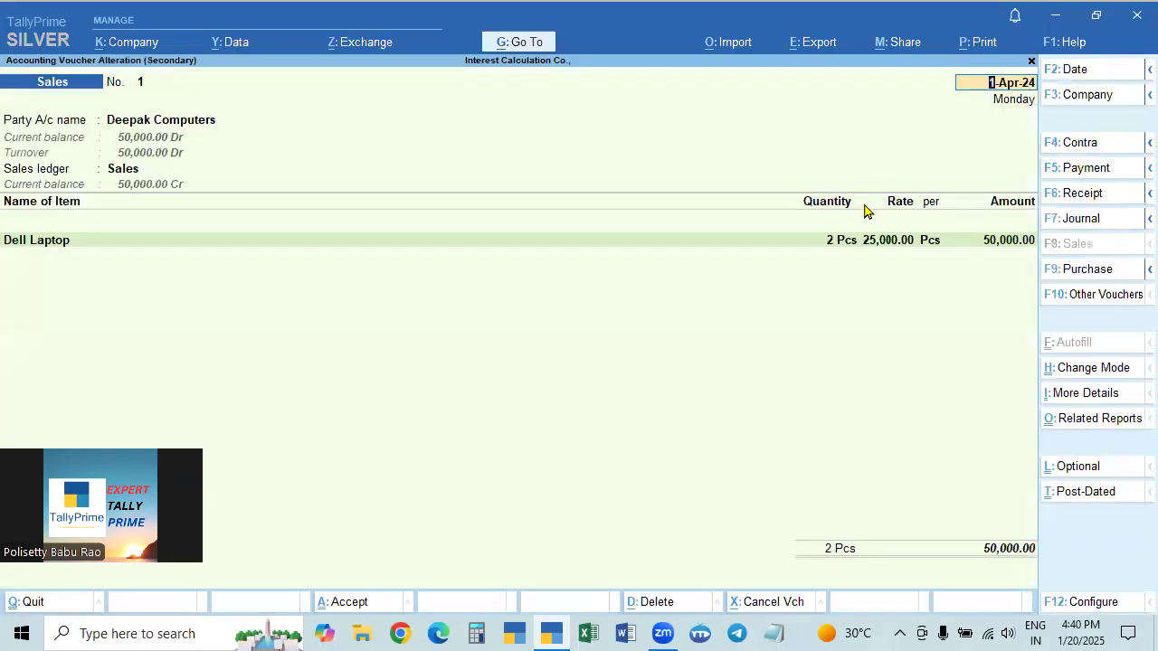
# Accept the sales voucher's existing dispatch, party and Dell Laptop item details to reach the bill-wise details.
pyautogui.press('Return')
pyautogui.press('Return')
pyautogui.press('Return')
pyautogui.press('Return')
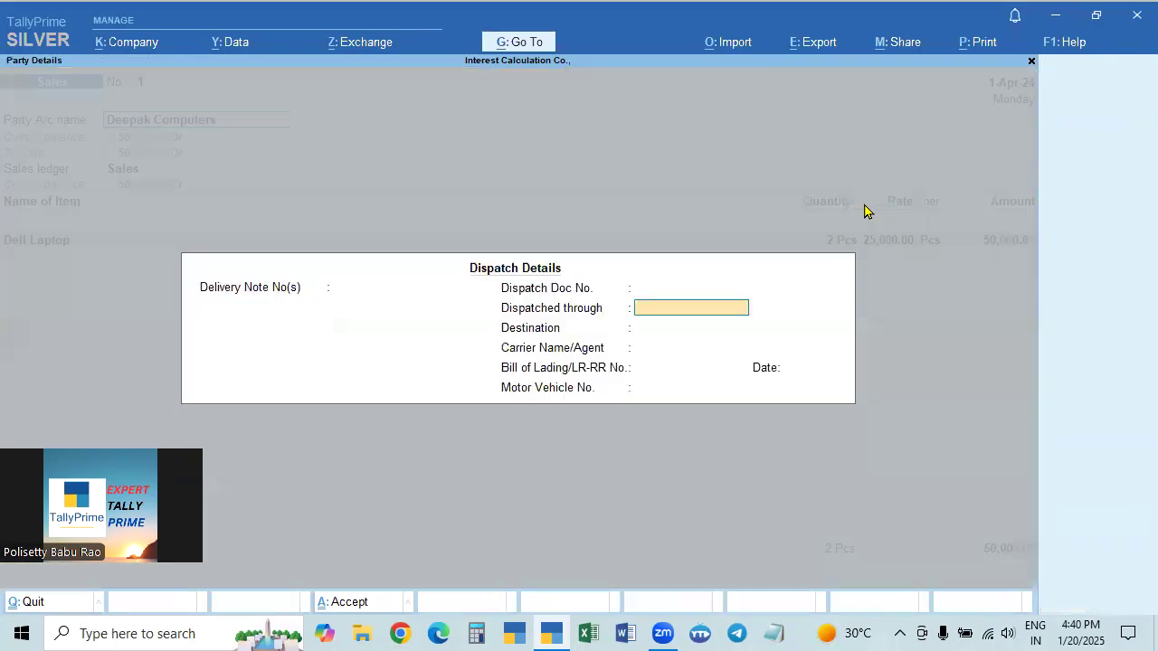
pyautogui.hotkey('ctrl', 'a')
pyautogui.press('Return')
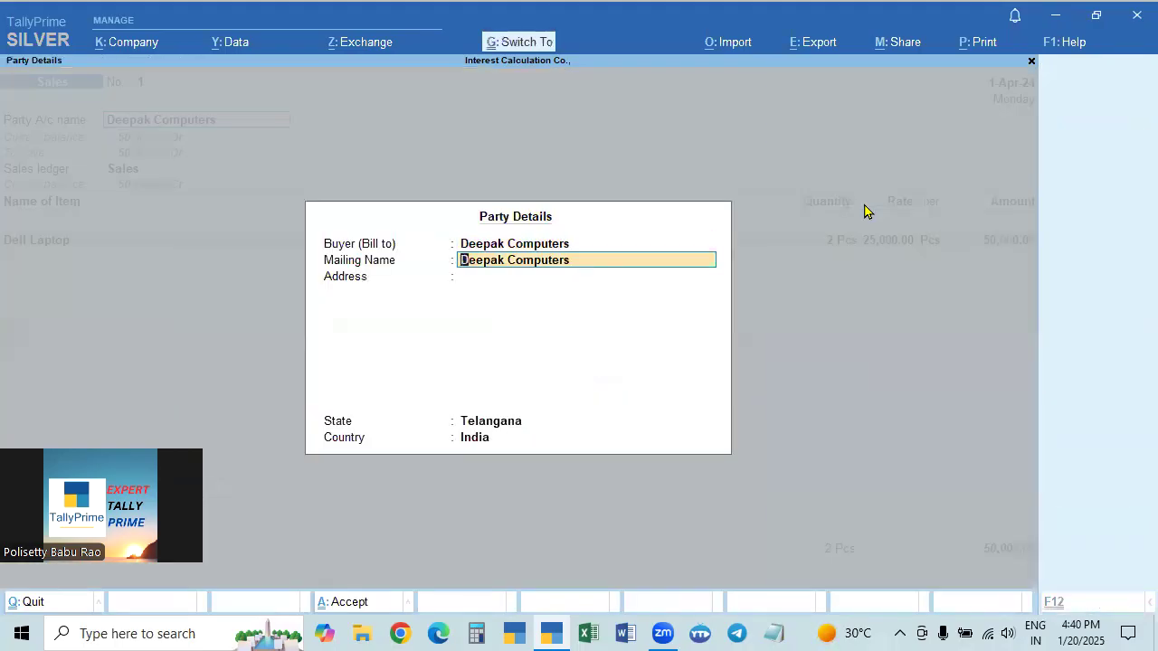
pyautogui.hotkey('ctrl', 'a')
pyautogui.press('Return')
pyautogui.press('Return')
pyautogui.press('Return')
pyautogui.press('Return')
pyautogui.press('Return')
pyautogui.press('Return')
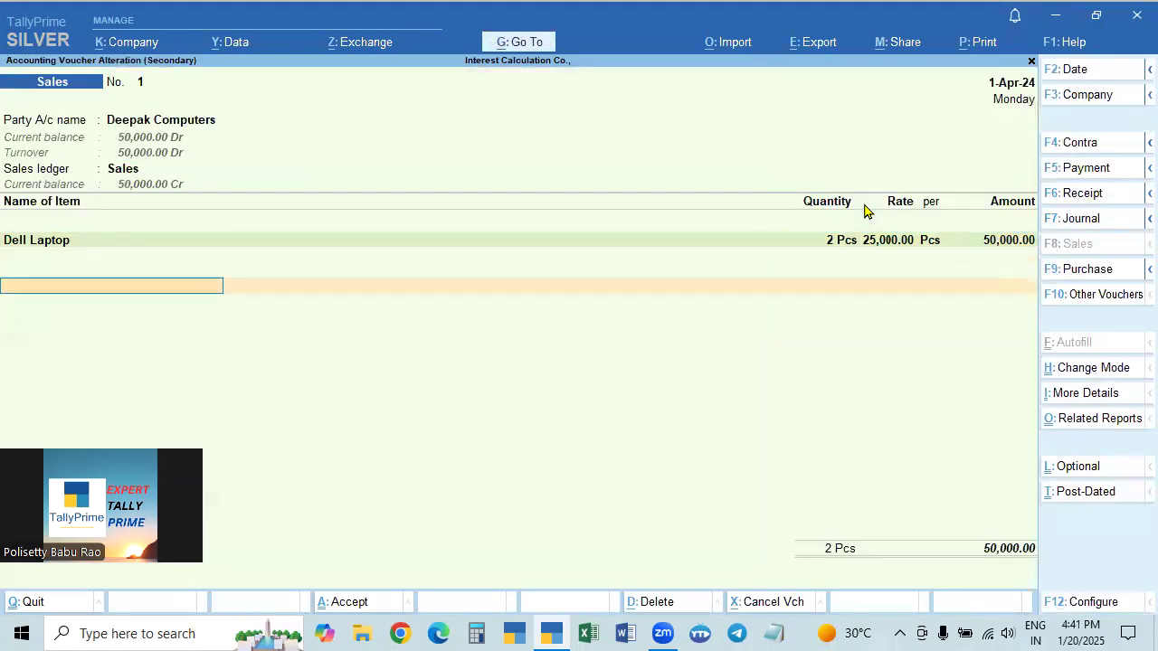
pyautogui.press('Return')
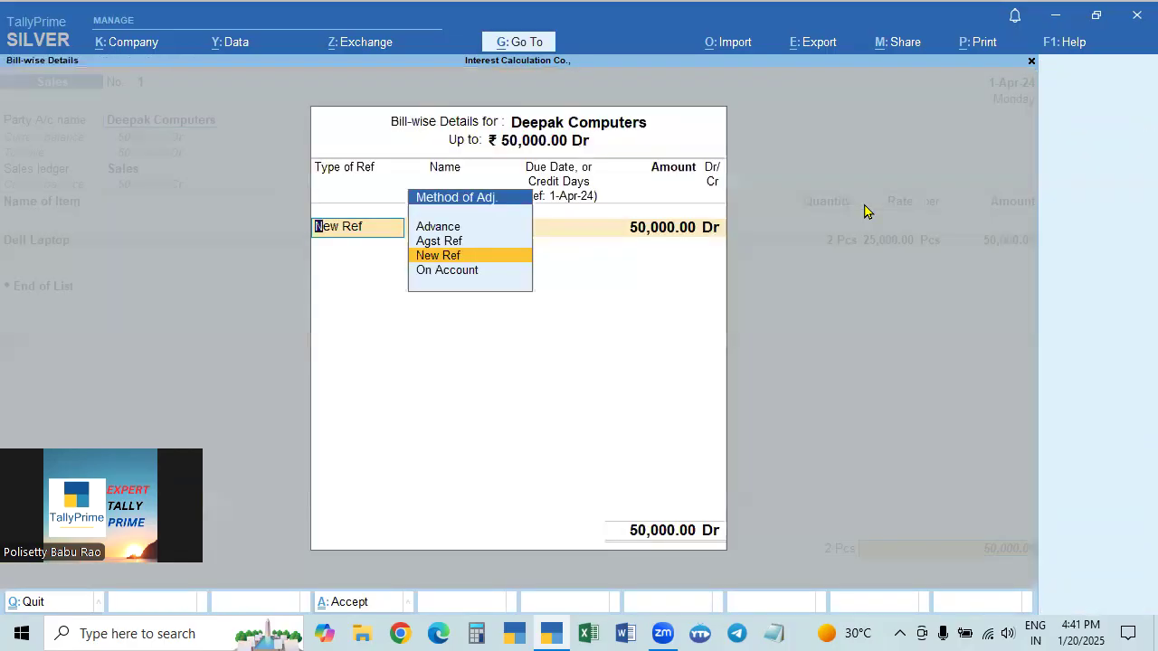
# Accept New Ref 1 for 50,000.00 Dr with interest at 2% per Calendar Month on All Balances.
pyautogui.press('Return')
pyautogui.press('Return')
pyautogui.press('Return')
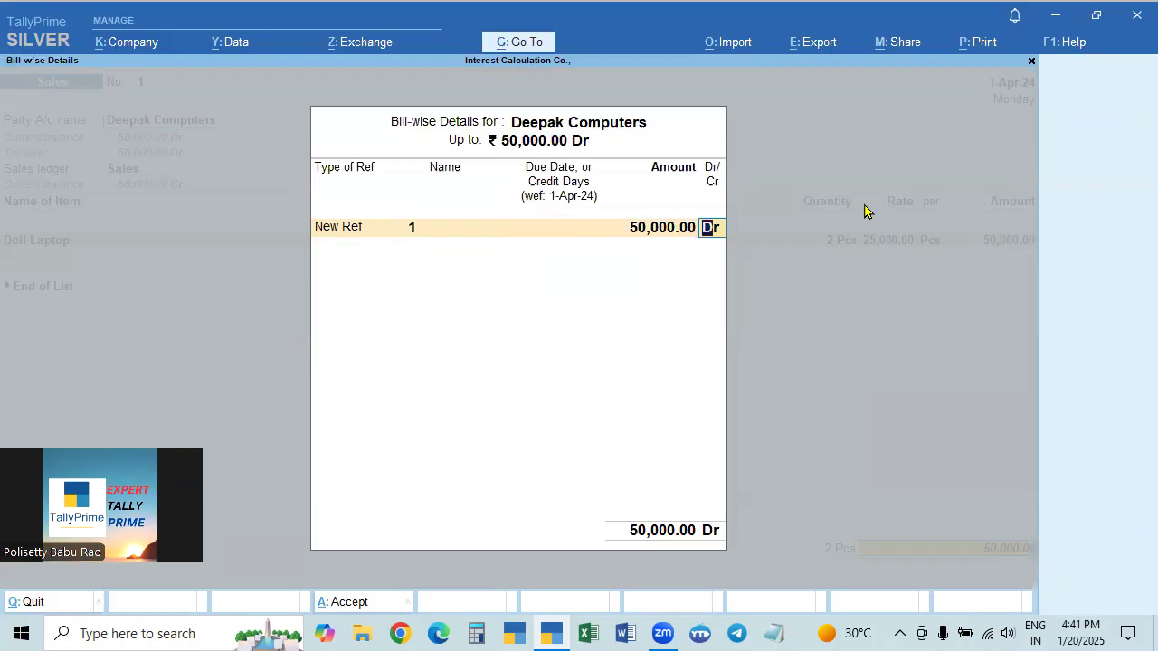
pyautogui.press('Return')
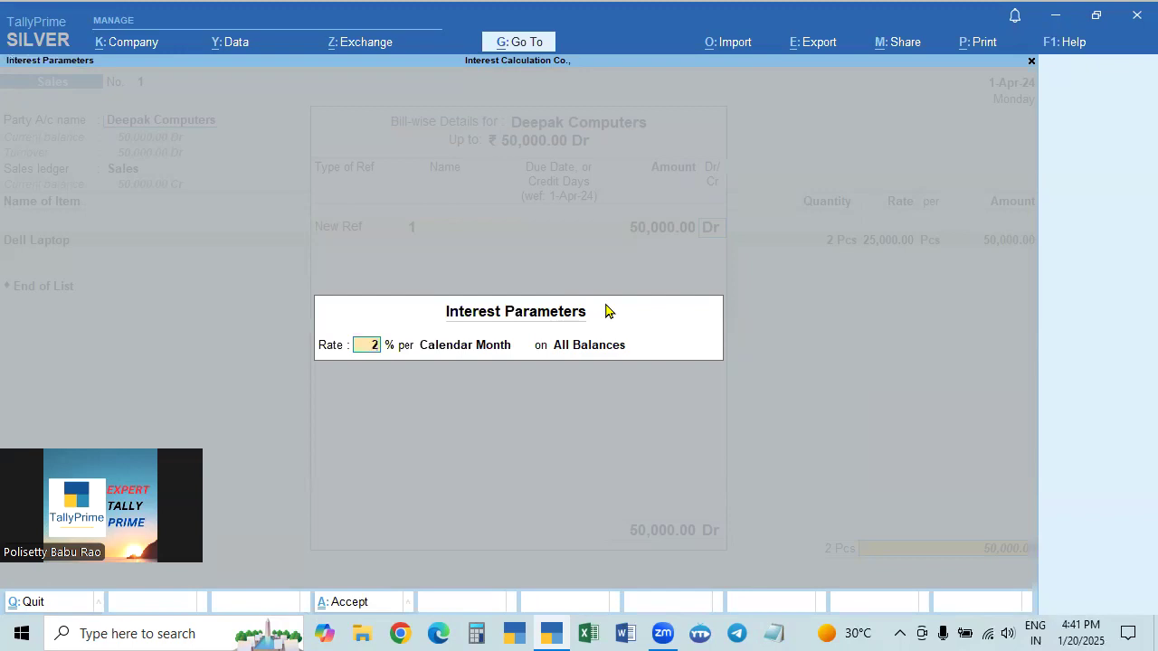
pyautogui.press('Return')
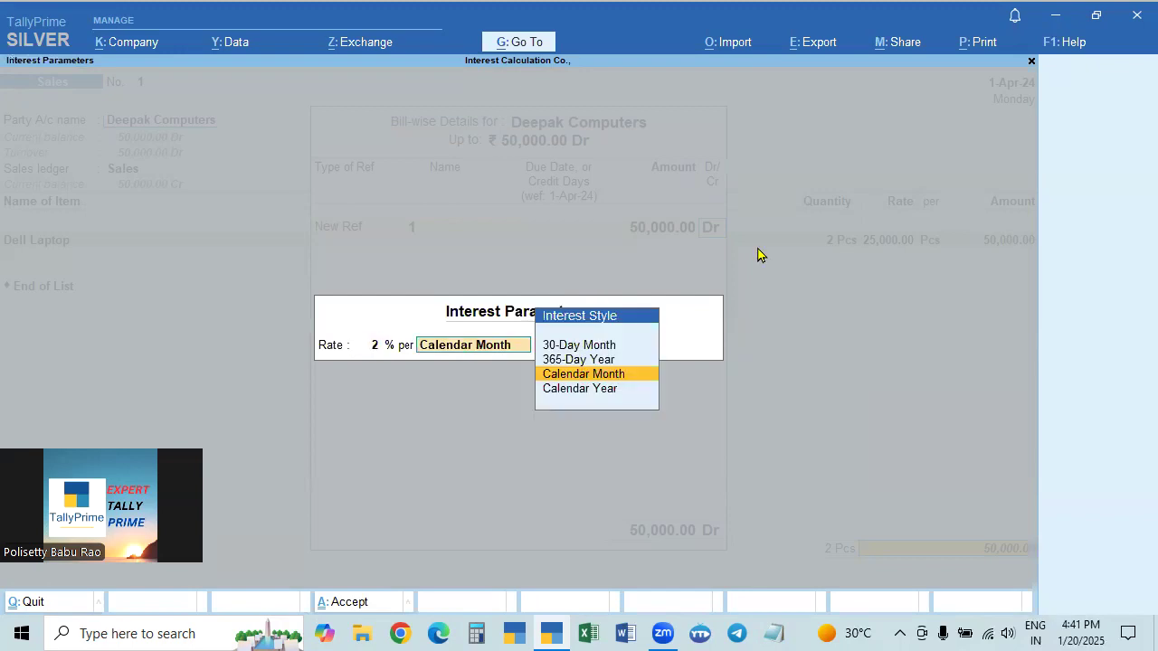
pyautogui.press('Return')
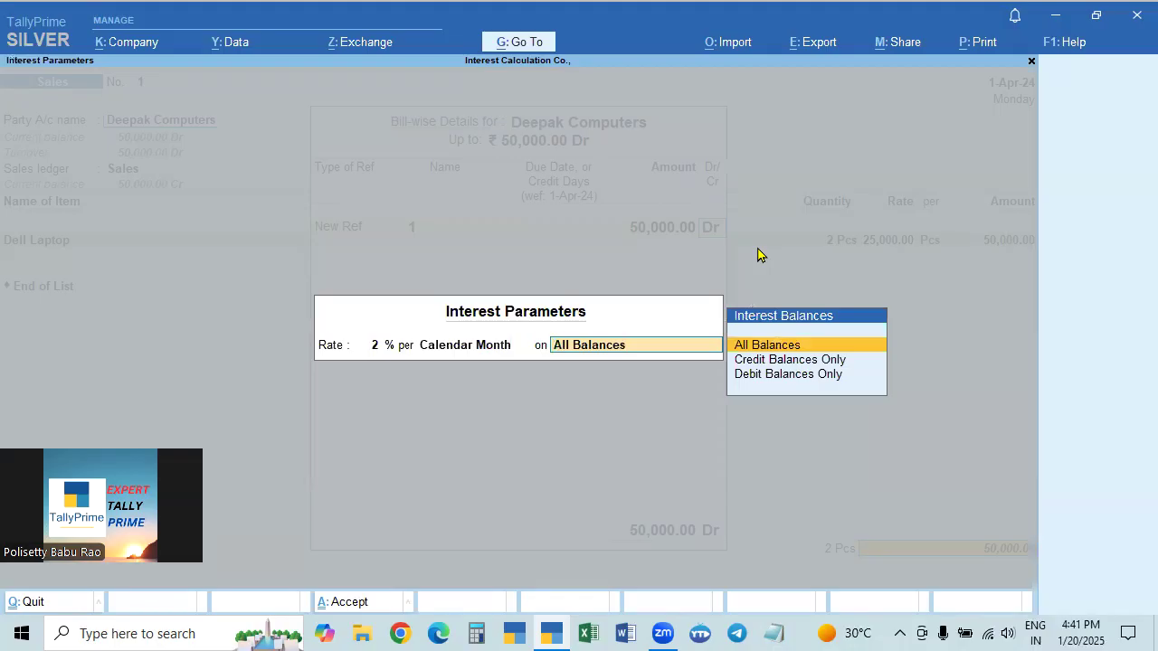
pyautogui.press('Down')
pyautogui.press('Down')
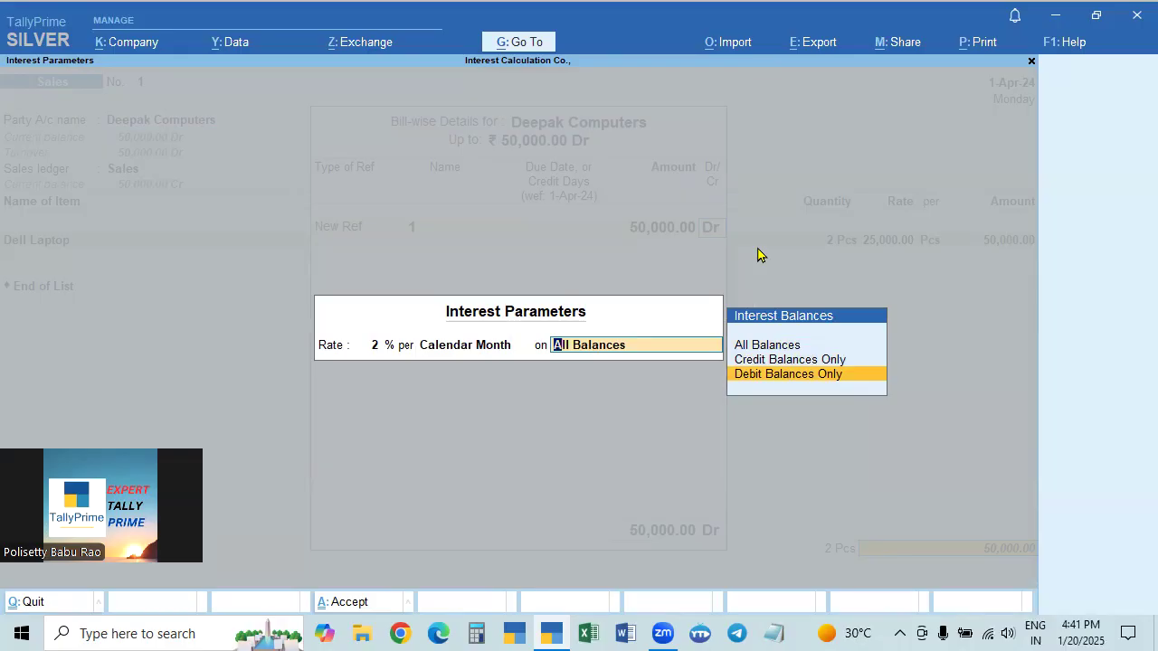
pyautogui.press('Up')
pyautogui.press('Up')
pyautogui.press('Return')
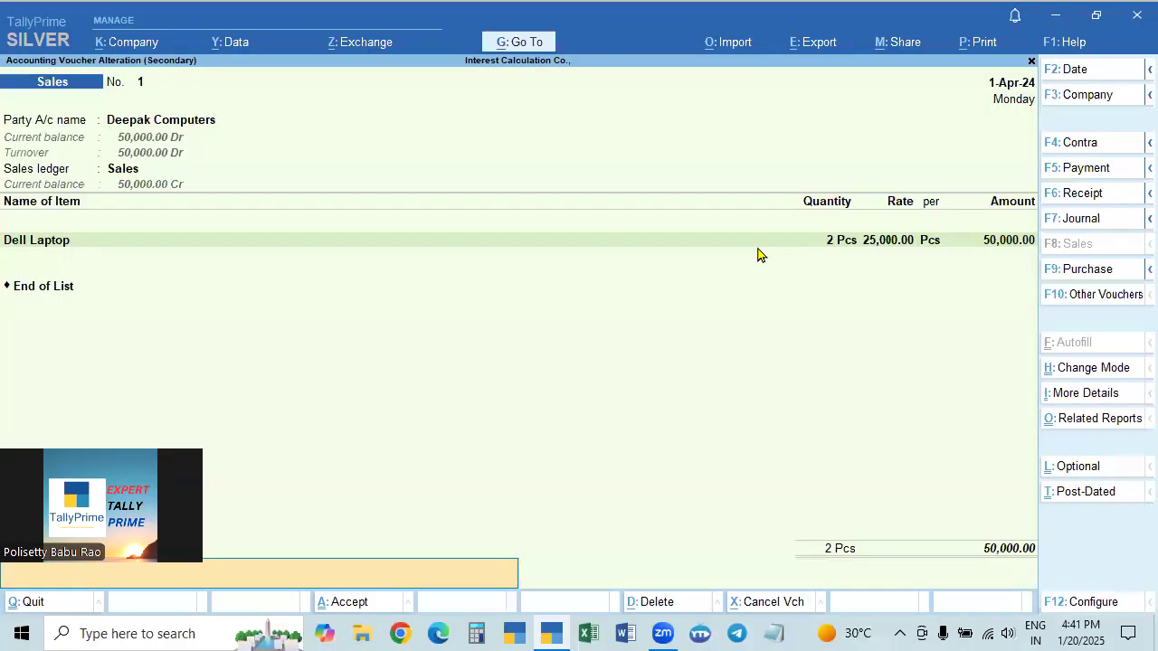
# Save the altered sales voucher and return to the Ledger Interest Calculation report for Deepak Computers.
pyautogui.press('Return')
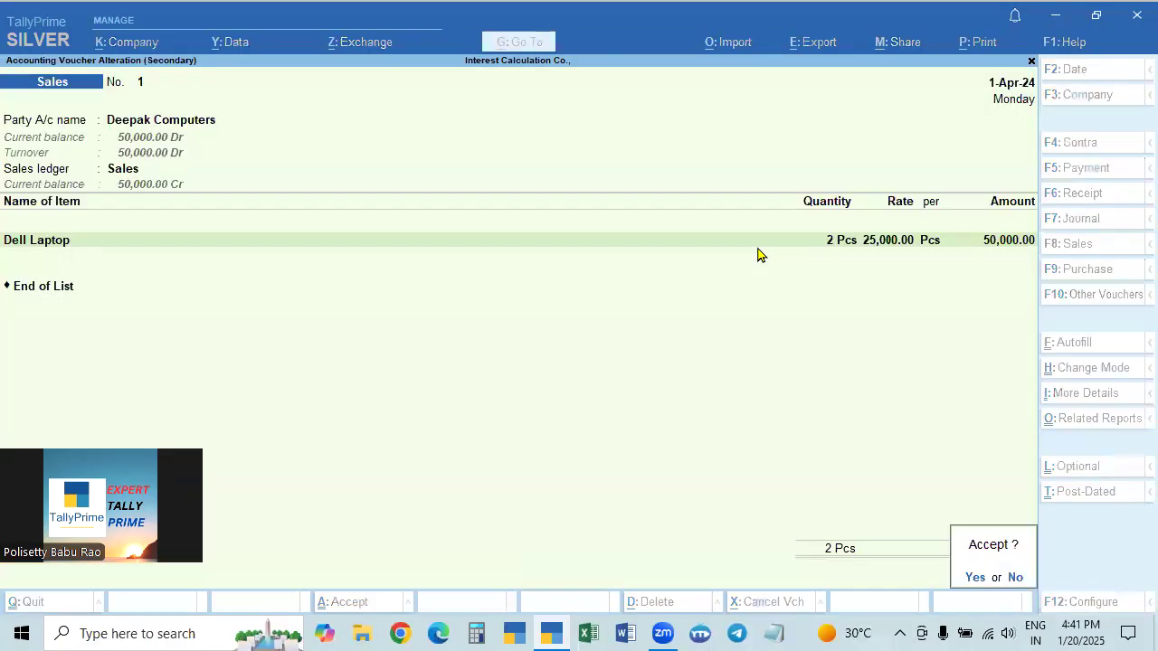
pyautogui.press('Return')
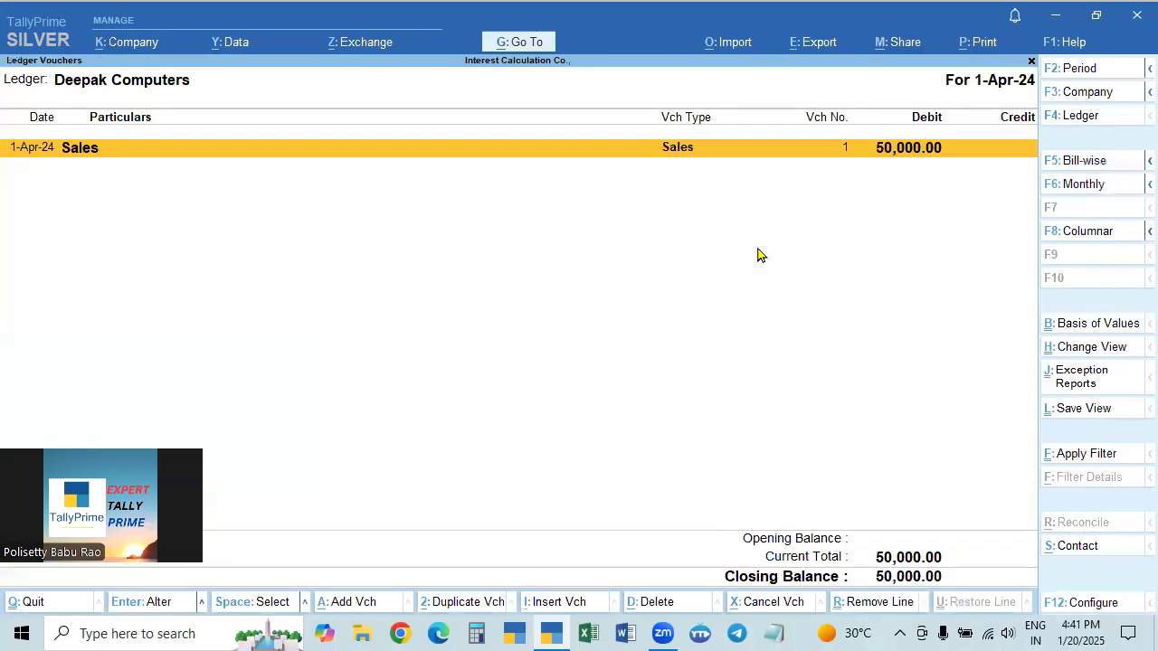
pyautogui.press('Escape')
pyautogui.press('Return')
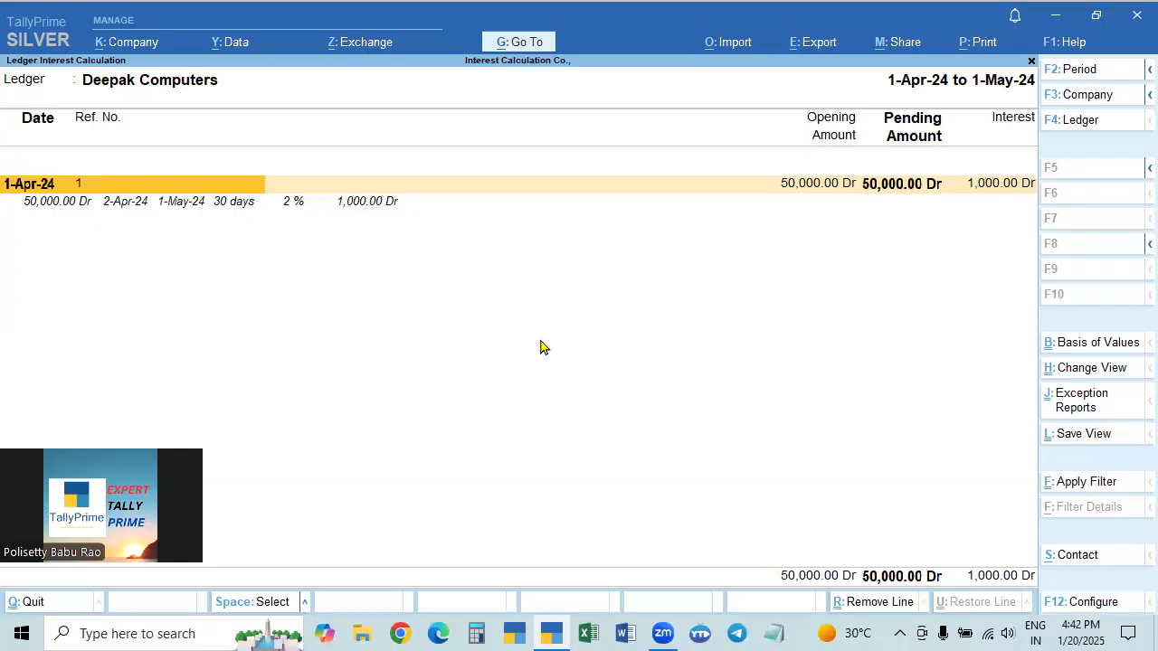
# Open the Deepak Computers ledger for alteration and bring up its interest parameters.
pyautogui.click(520, 43)
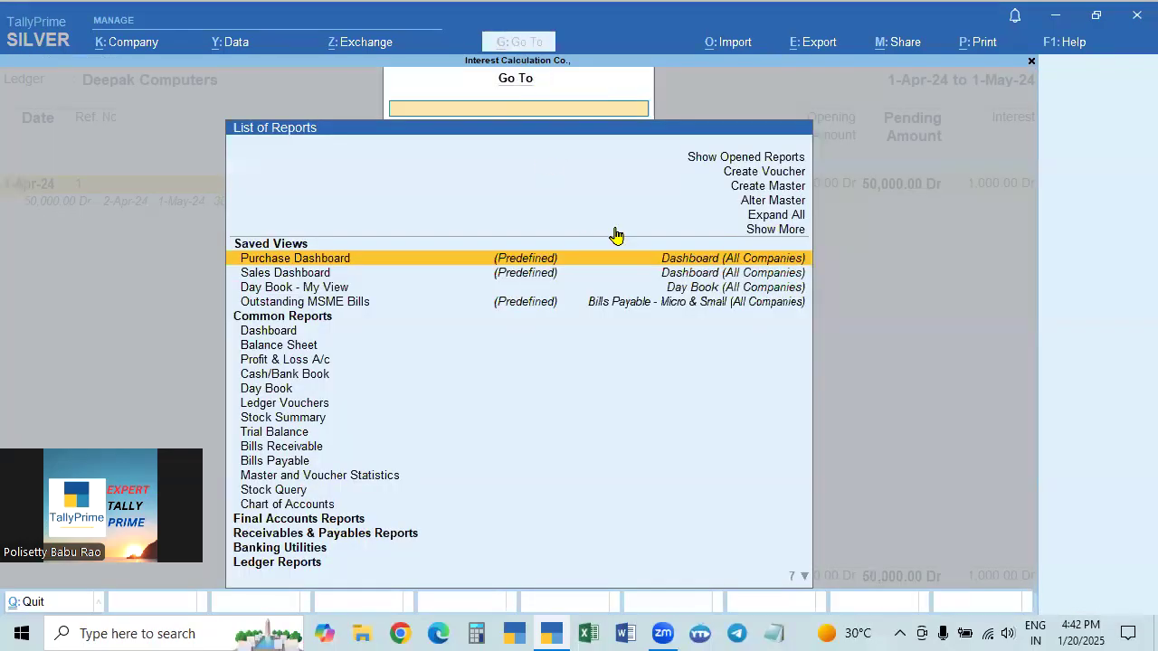
pyautogui.click(774, 207)
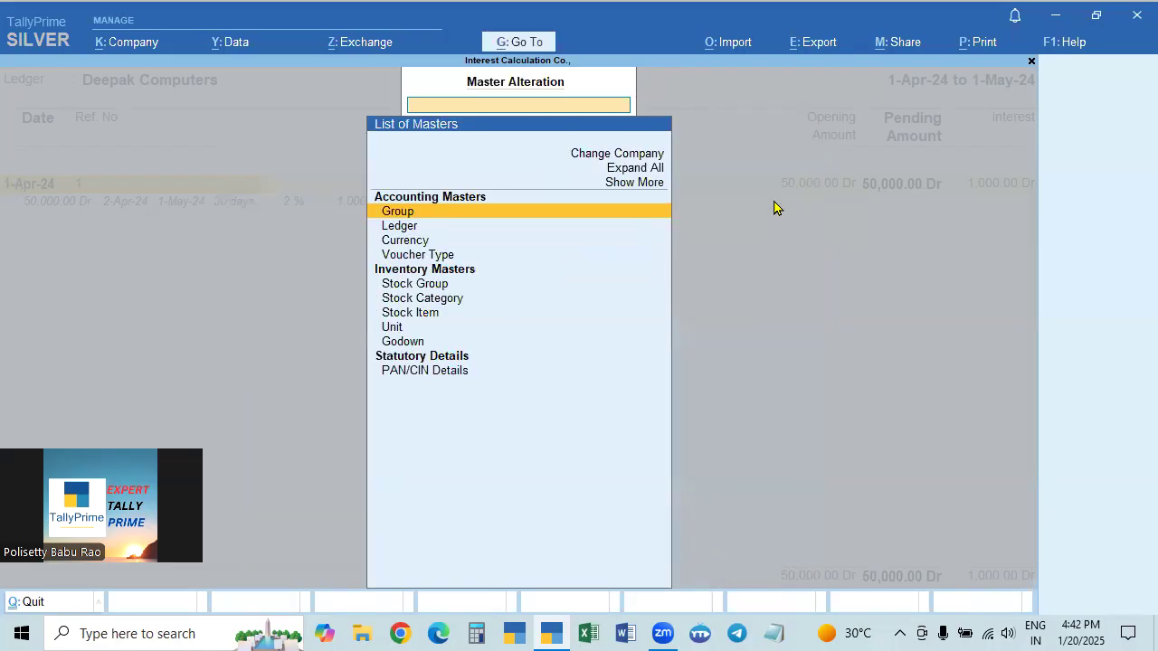
pyautogui.click(407, 231)
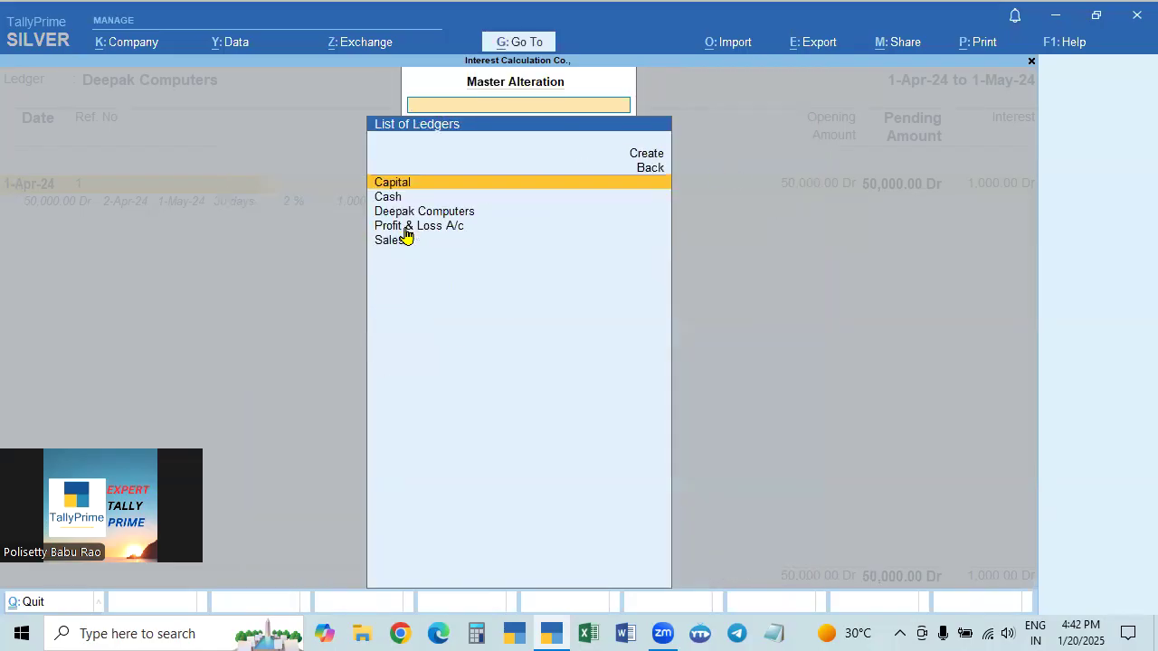
pyautogui.press('Down')
pyautogui.press('Down')
pyautogui.press('Return')
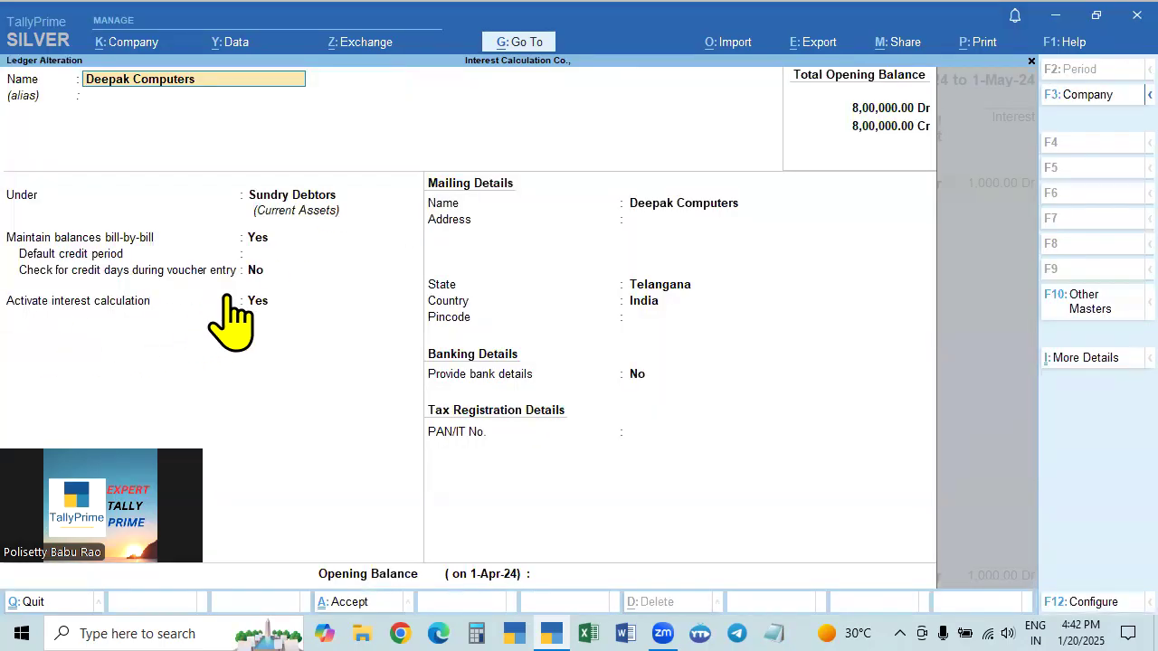
pyautogui.click(263, 311)
pyautogui.press('Return')
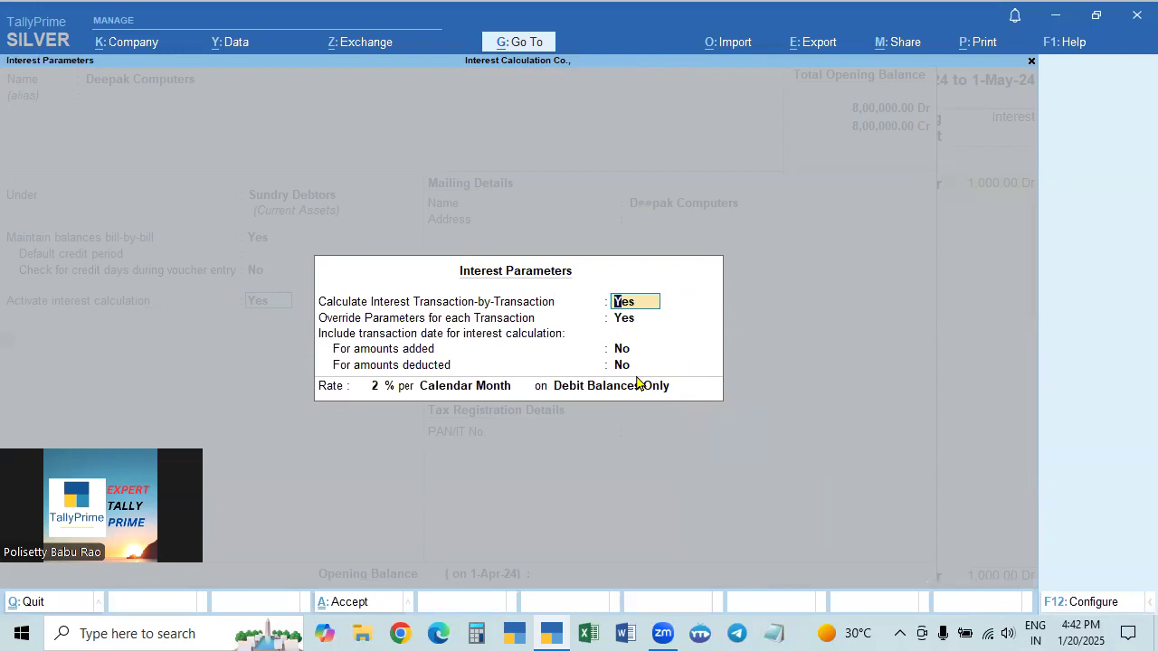
# Enable the use of advance interest parameters in the configuration of the ledger's interest settings.
pyautogui.click(624, 326)
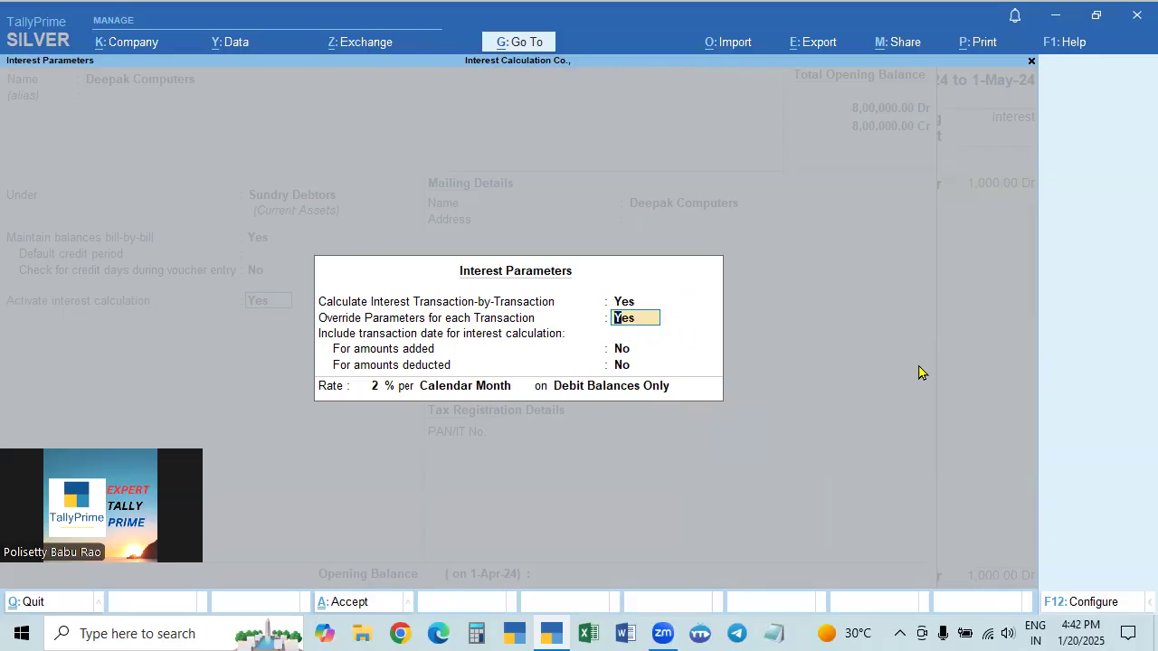
pyautogui.press('F12')
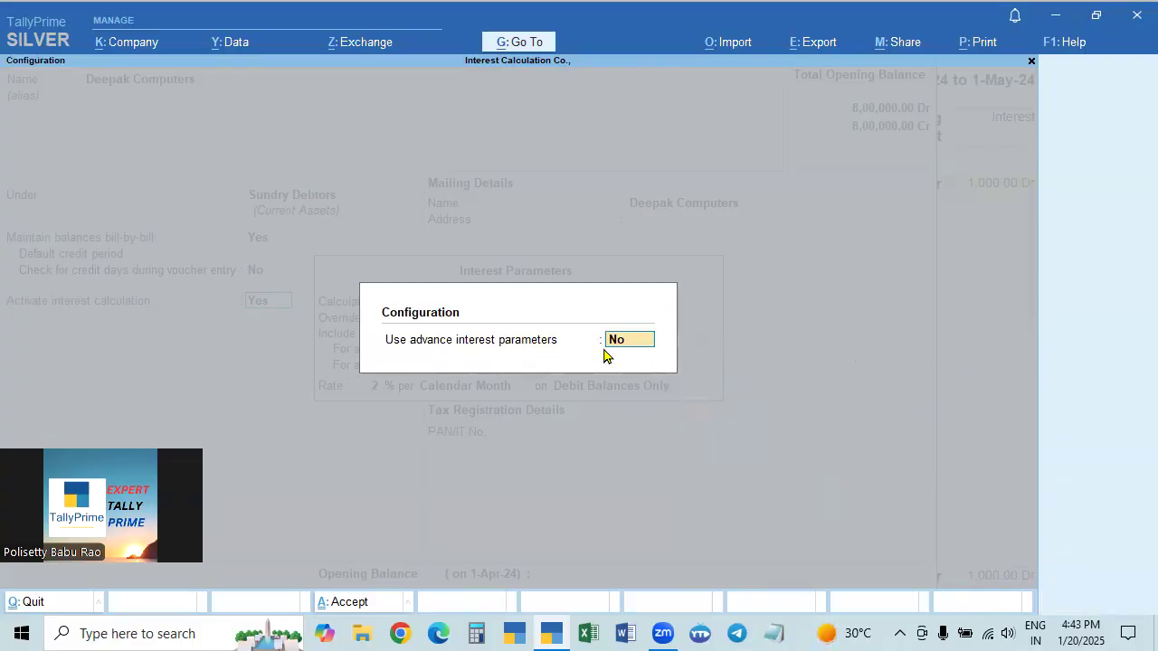
pyautogui.press('Return')
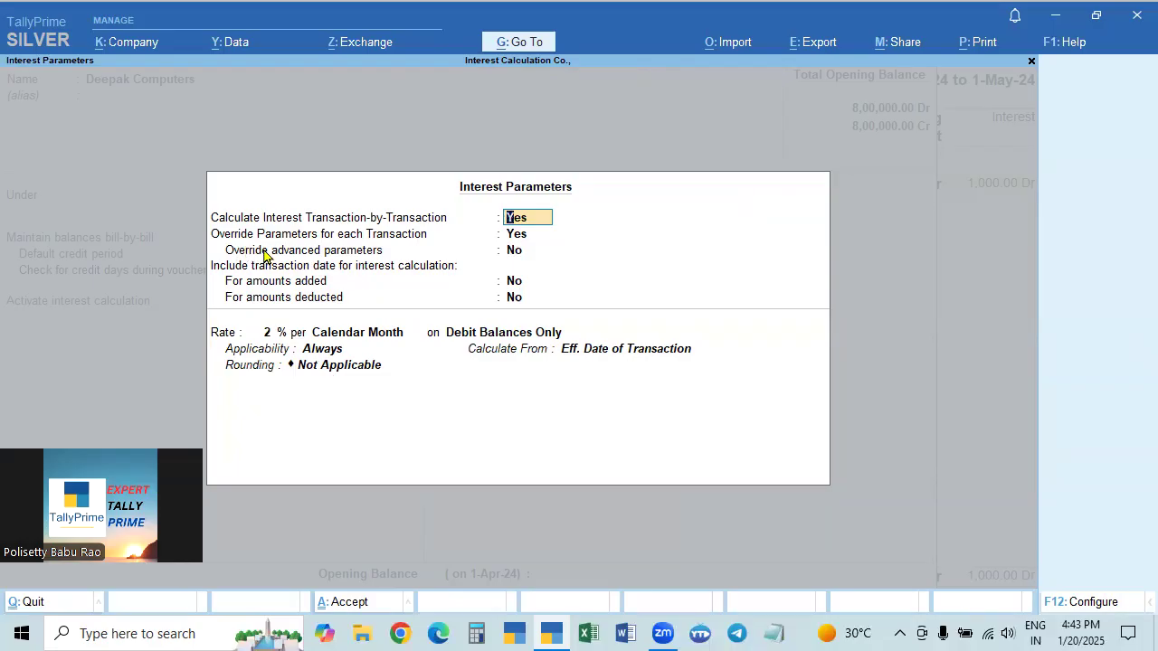
# Set Override advanced parameters to Yes, save the Deepak Computers ledger and return to its interest report.
pyautogui.click(518, 237)
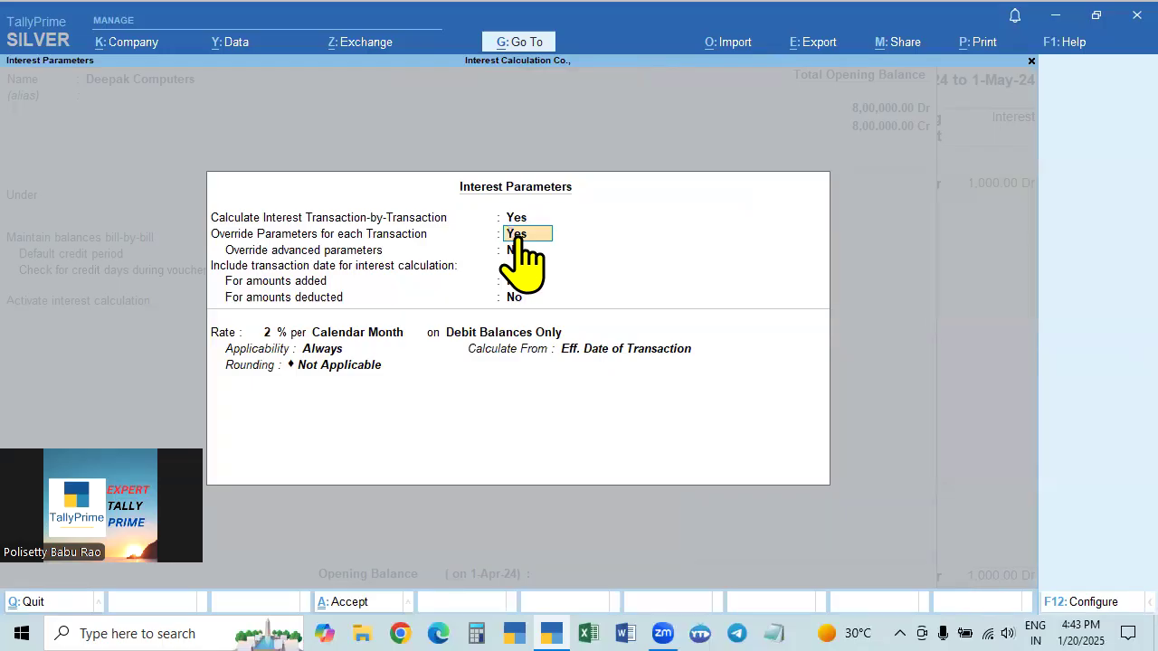
pyautogui.click(513, 250)
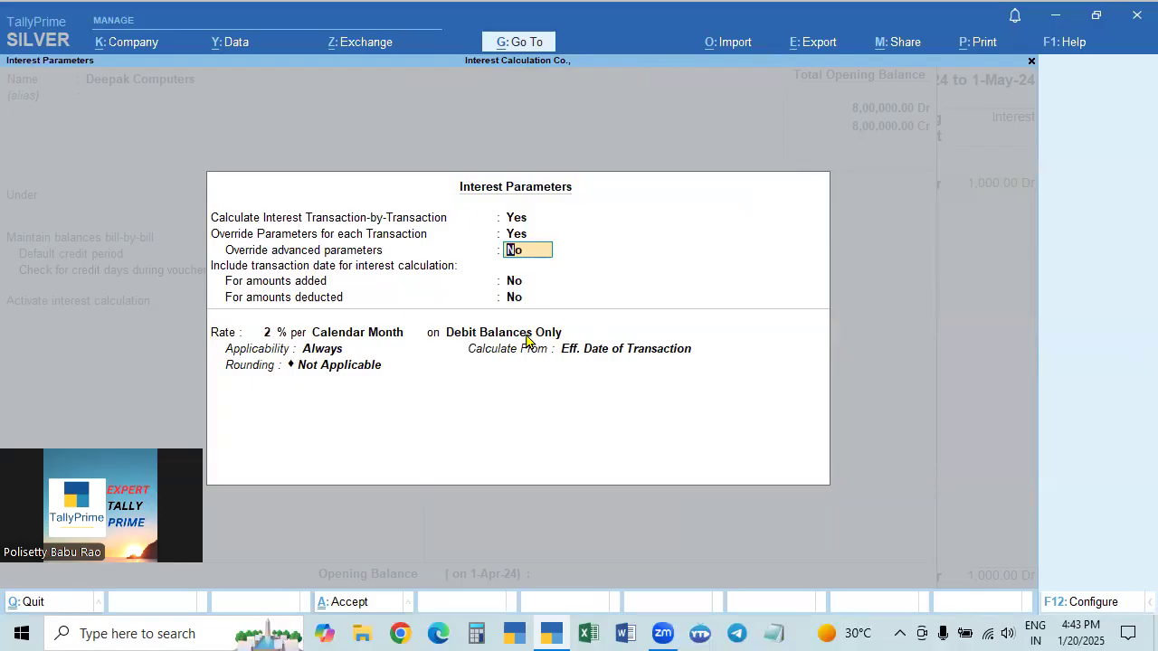
pyautogui.press('y')
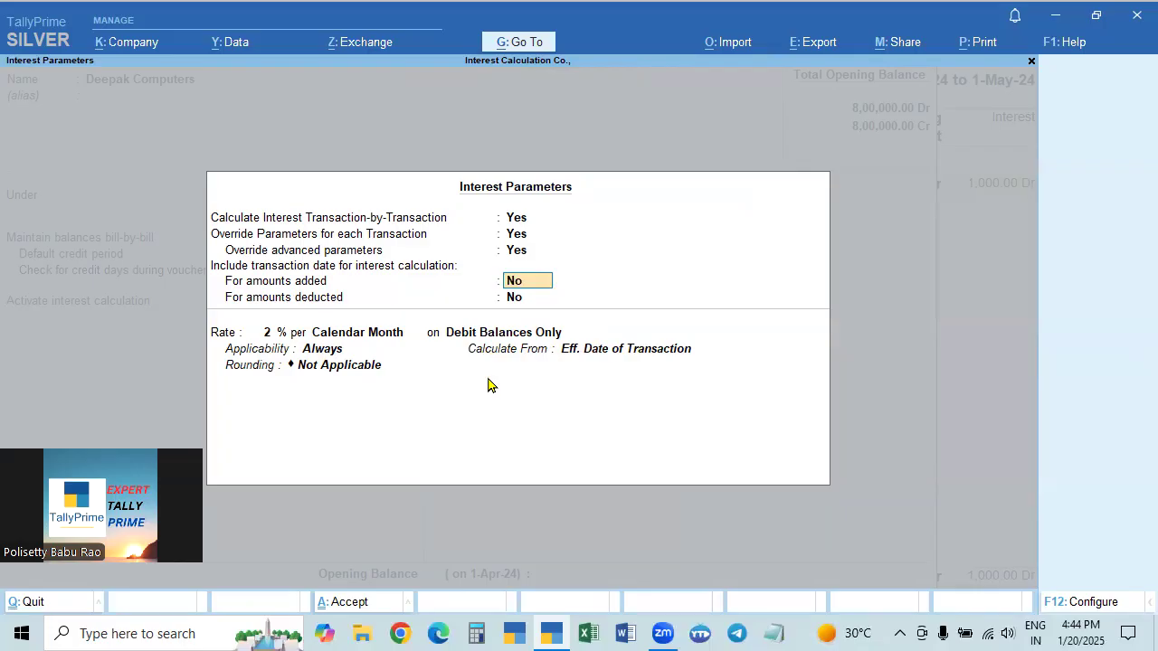
pyautogui.hotkey('ctrl', 'a')
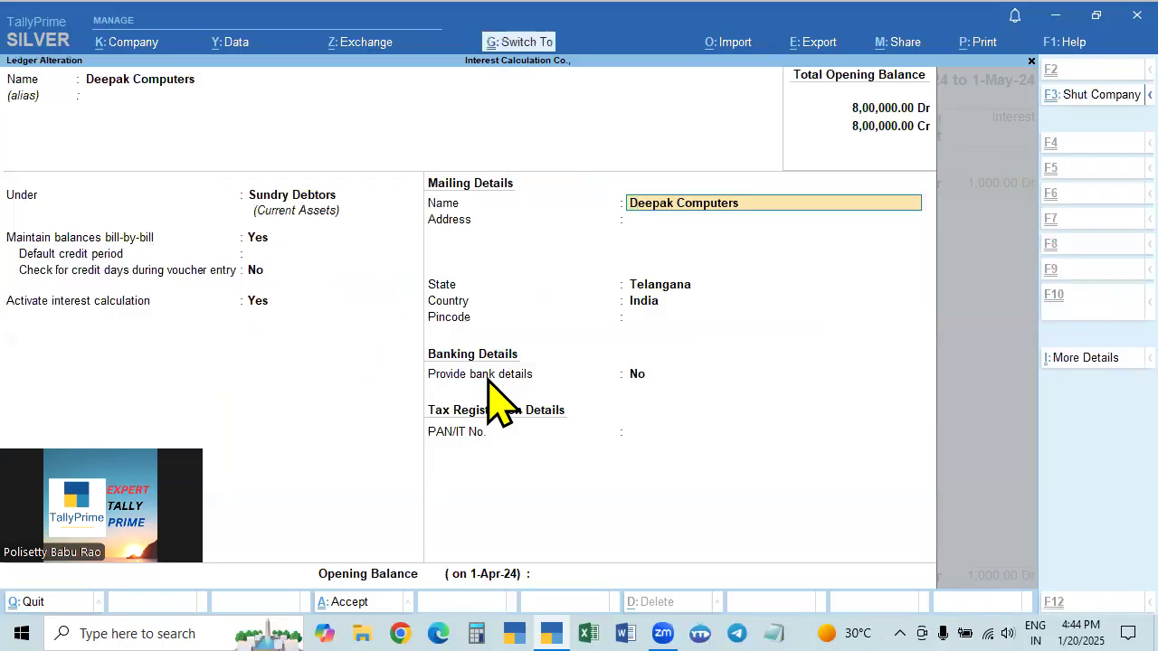
pyautogui.hotkey('ctrl', 'a')
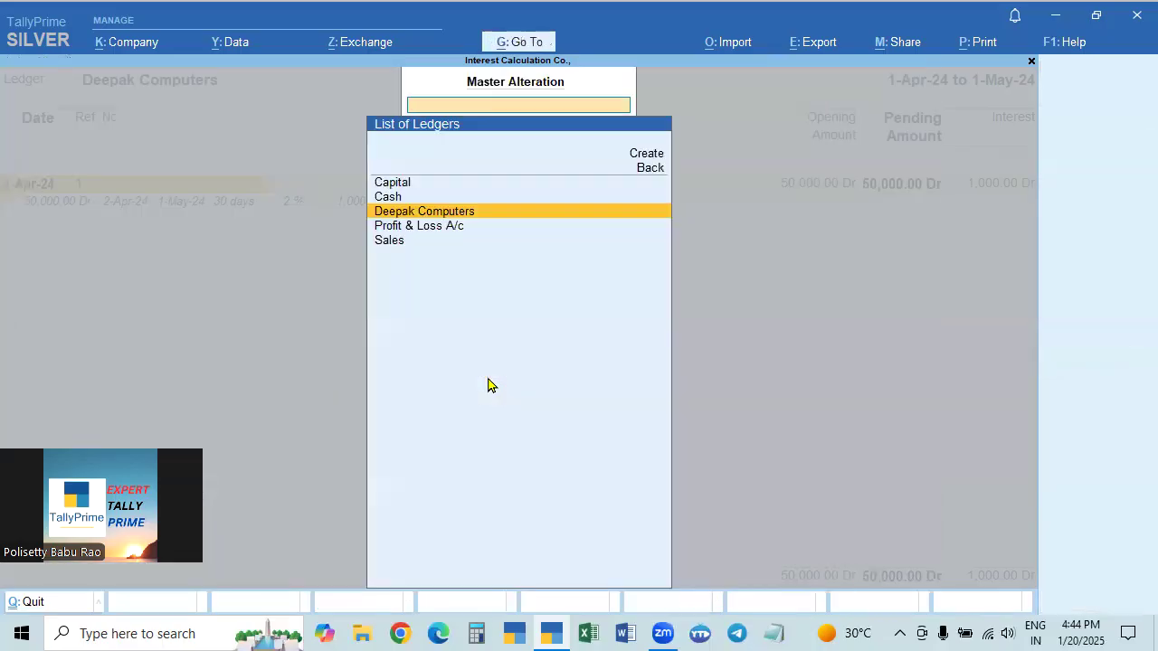
pyautogui.press('Escape')
pyautogui.press('Escape')
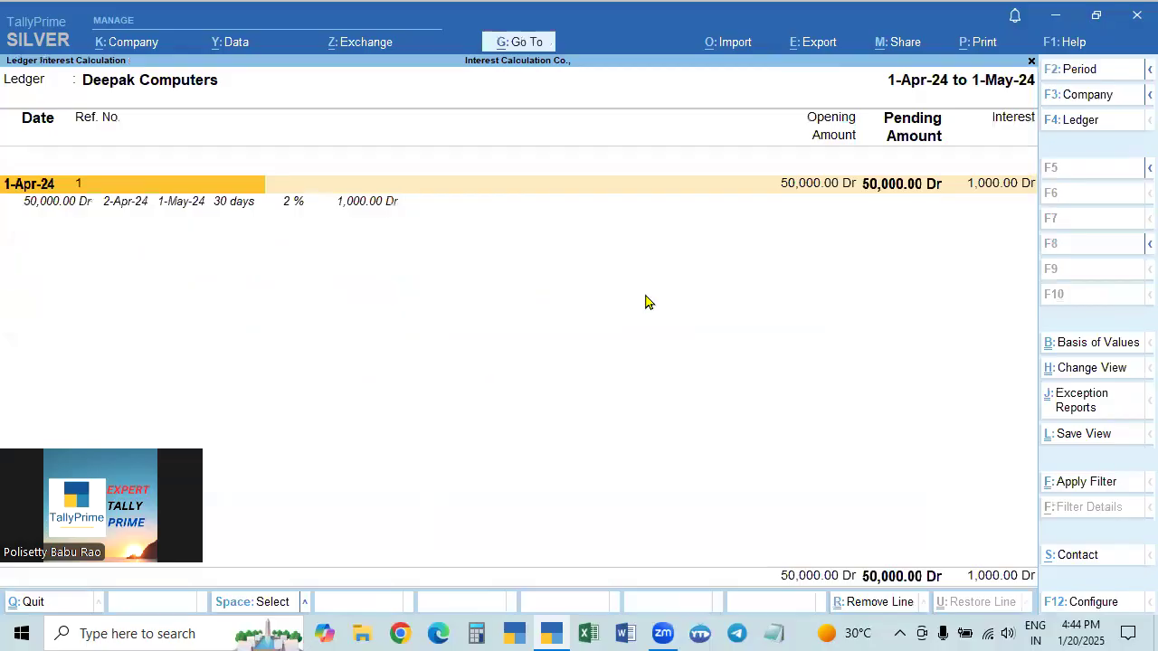
# Create a new sales voucher with Deepak Computers as party and Sales as the sales ledger, accepting the default dispatch and party details.
pyautogui.click(522, 51)
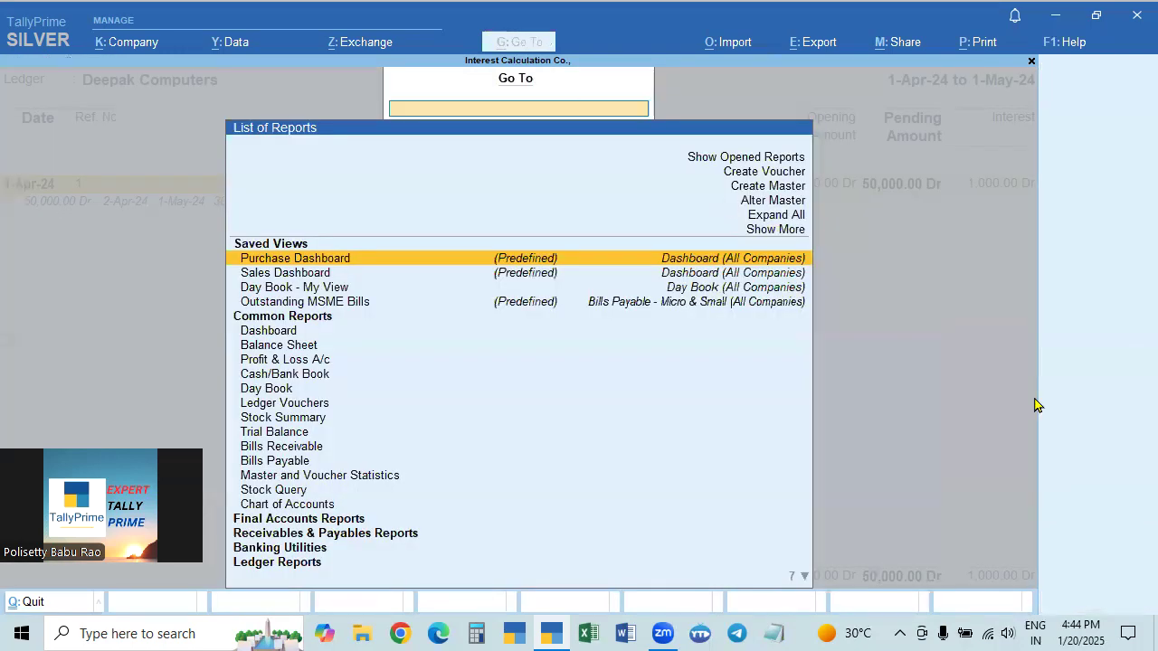
pyautogui.press('Escape')
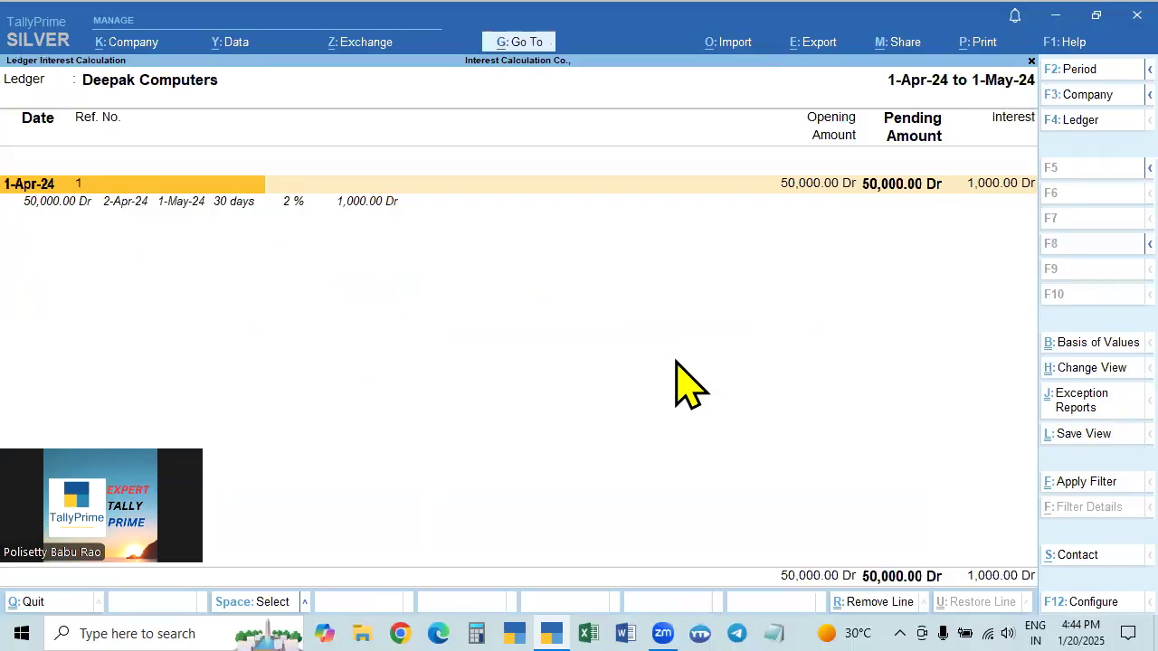
pyautogui.click(521, 42)
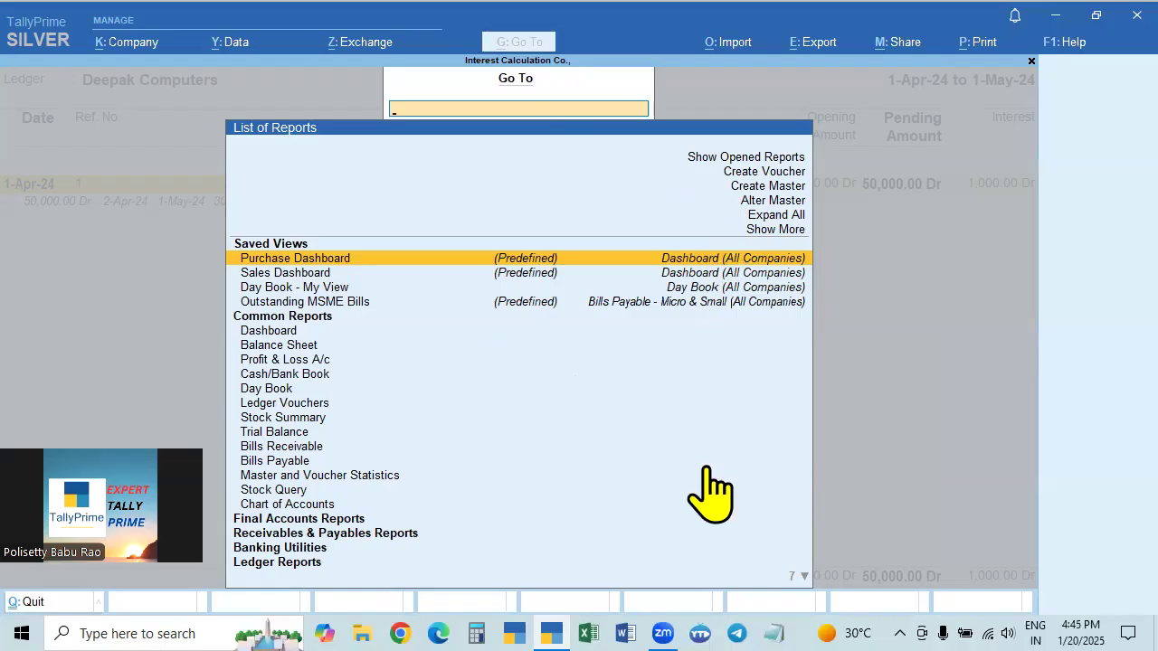
pyautogui.click(763, 172)
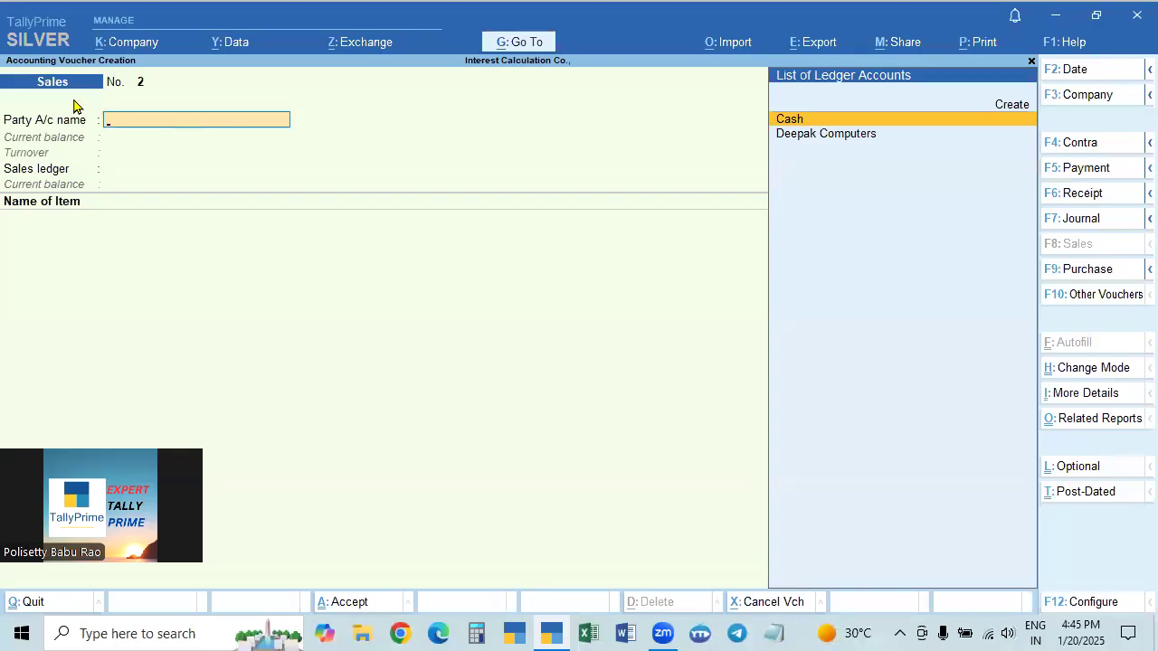
pyautogui.press('Down')
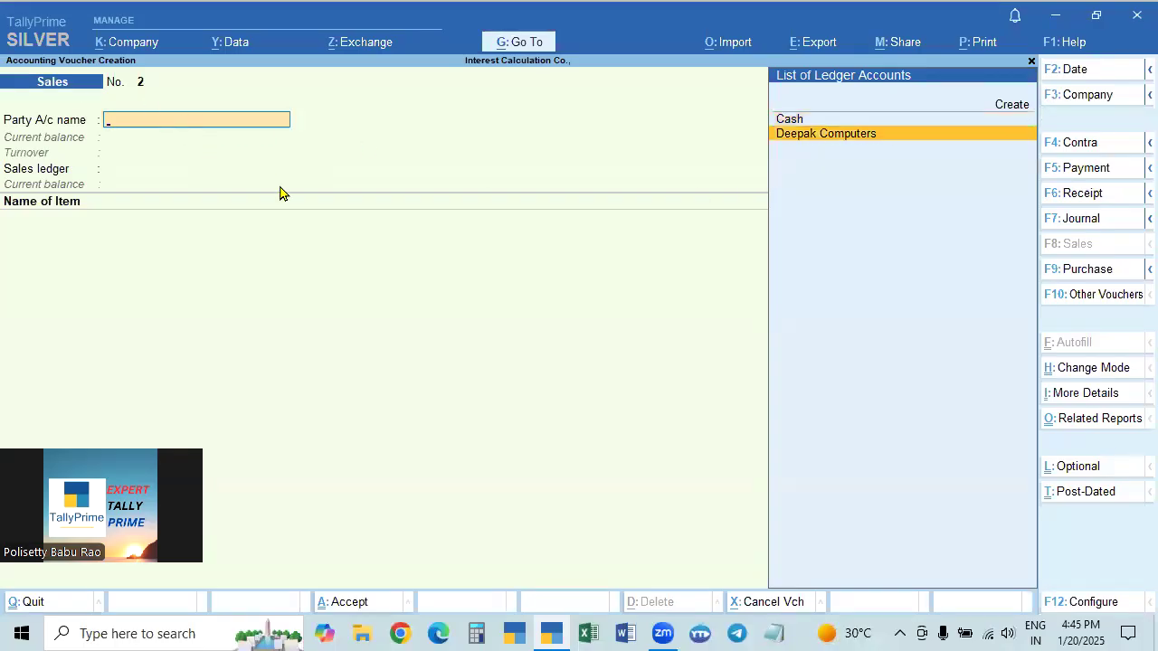
pyautogui.press('Return')
pyautogui.hotkey('ctrl', 'a')
pyautogui.hotkey('ctrl', 'a')
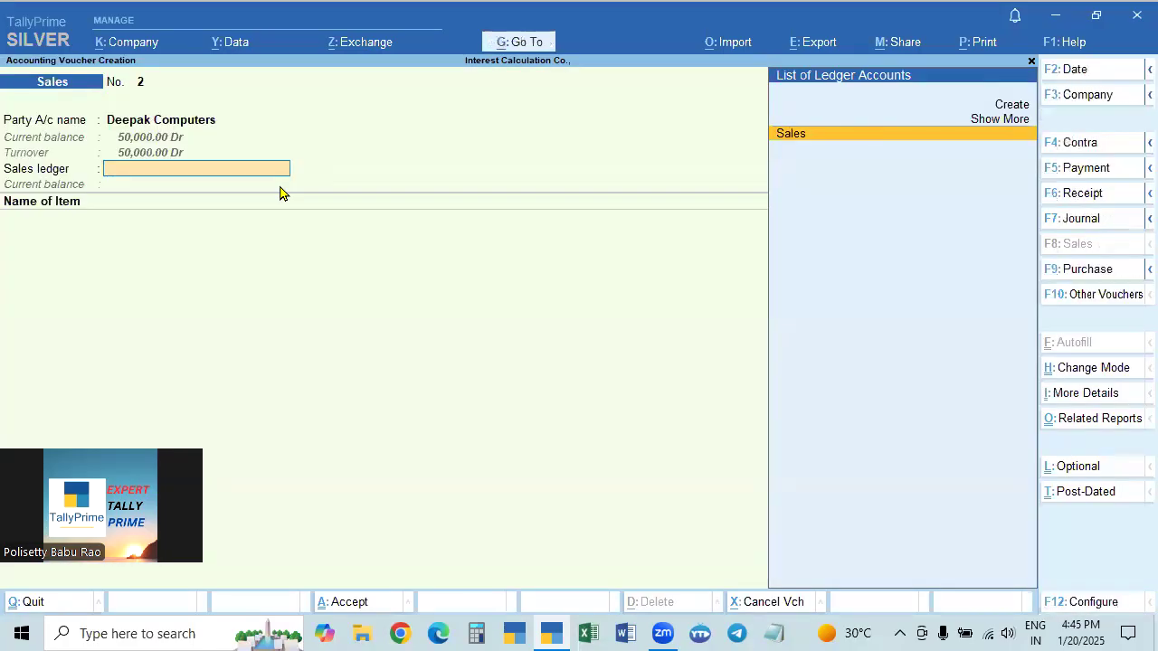
pyautogui.press('Return')
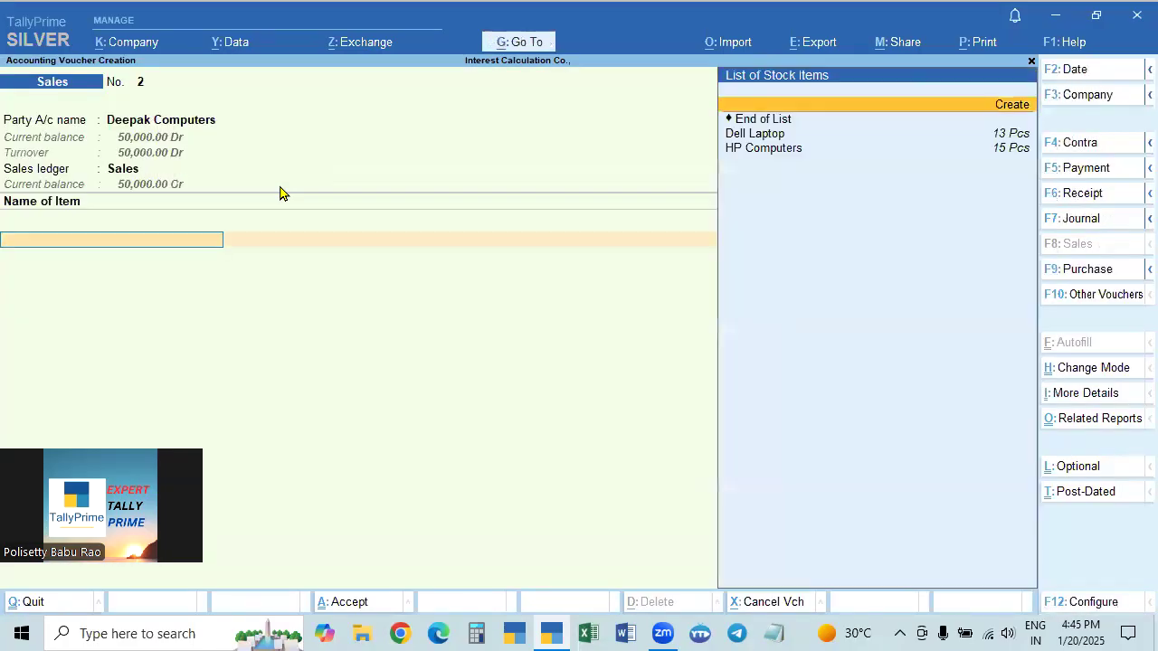
# Add 2 Pcs of HP Computers at a rate of 25,000 and finish the item list to reach the bill-wise details.
pyautogui.press('Down')
pyautogui.press('Return')
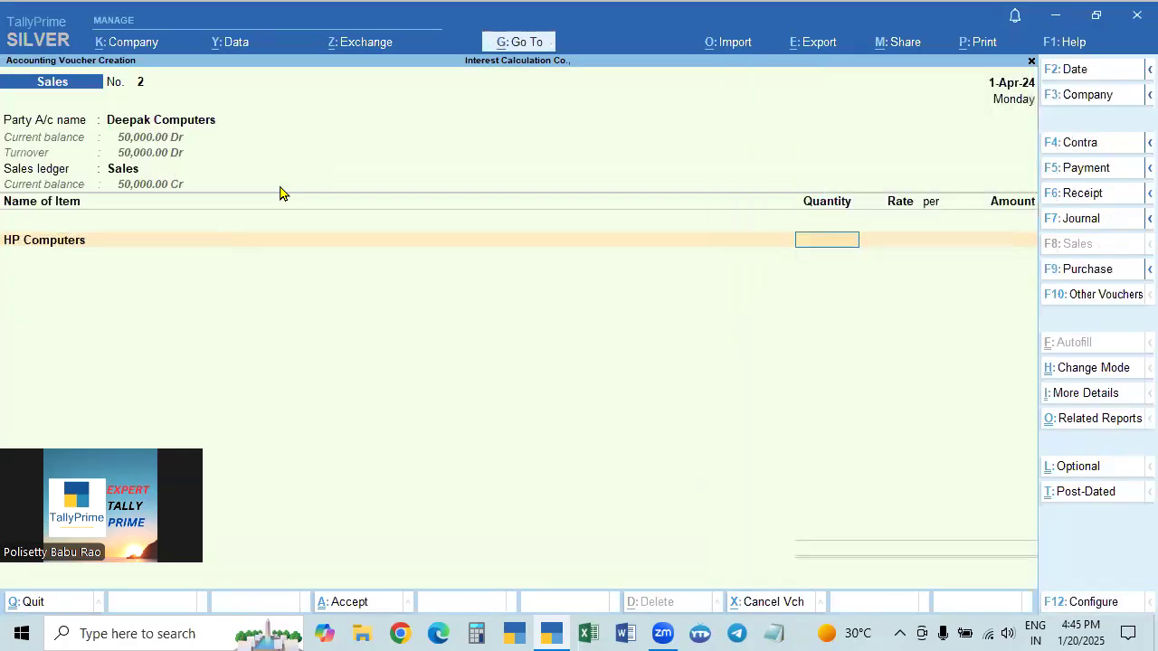
pyautogui.press('Return')
pyautogui.write('25,000')
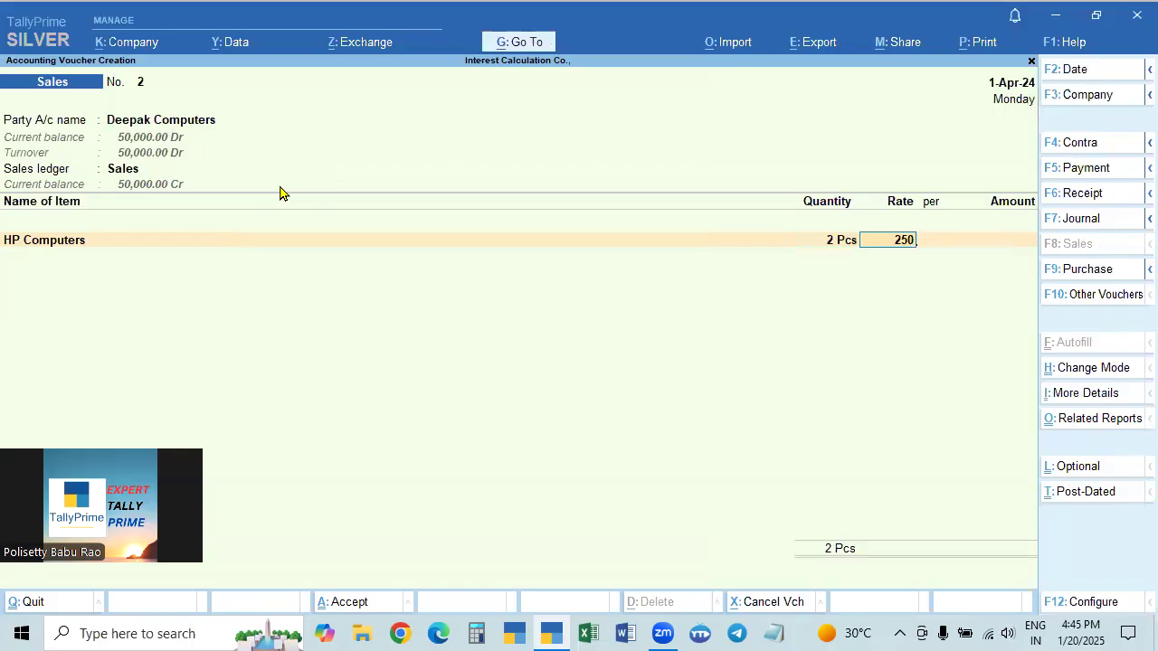
pyautogui.press('Return')
pyautogui.press('Return')
pyautogui.press('Return')
pyautogui.press('Return')
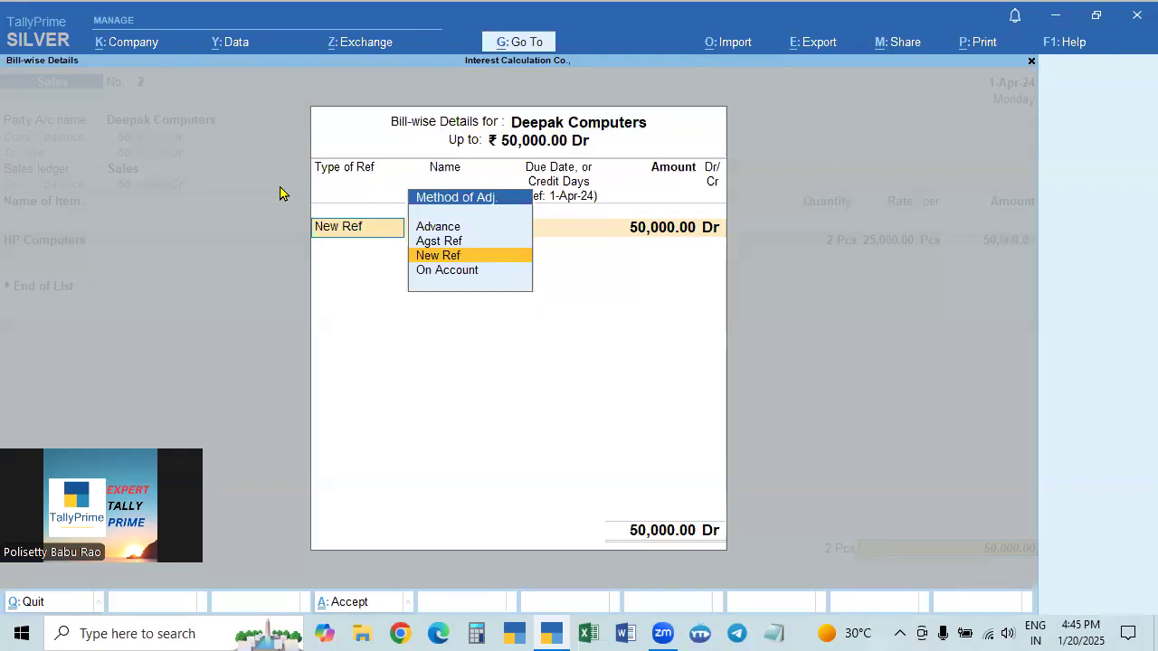
# Accept New Ref 2 for 50,000.00 Dr without a credit period and continue to its interest parameters.
pyautogui.press('Return')
pyautogui.press('Return')
pyautogui.press('Return')
pyautogui.press('Return')
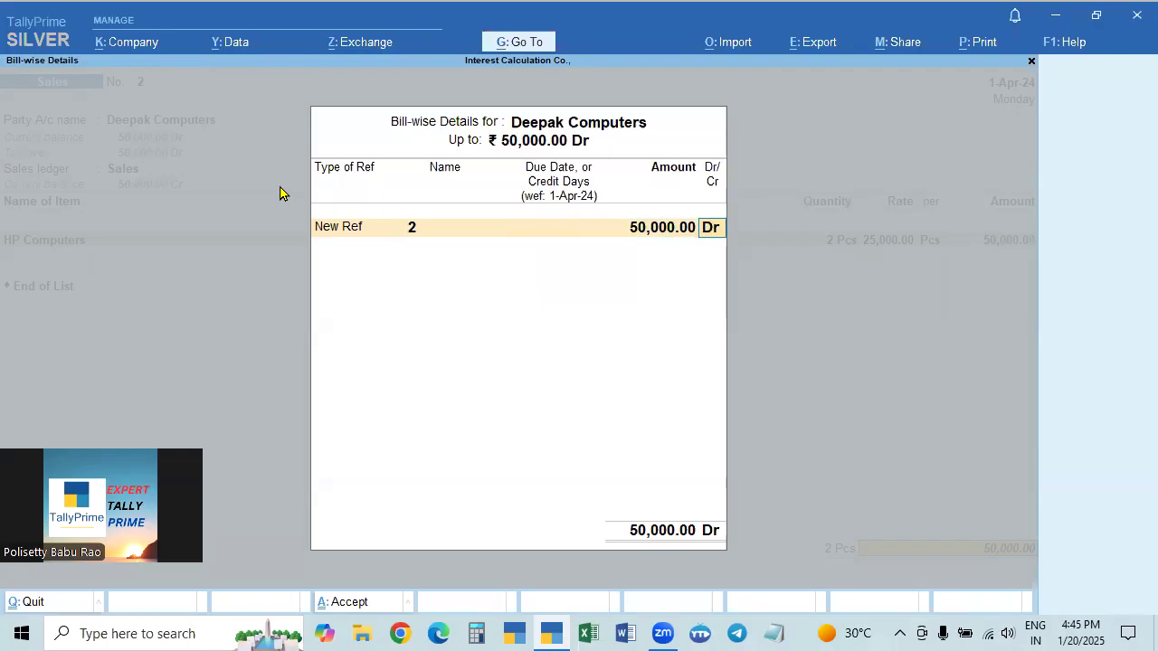
pyautogui.press('Return')
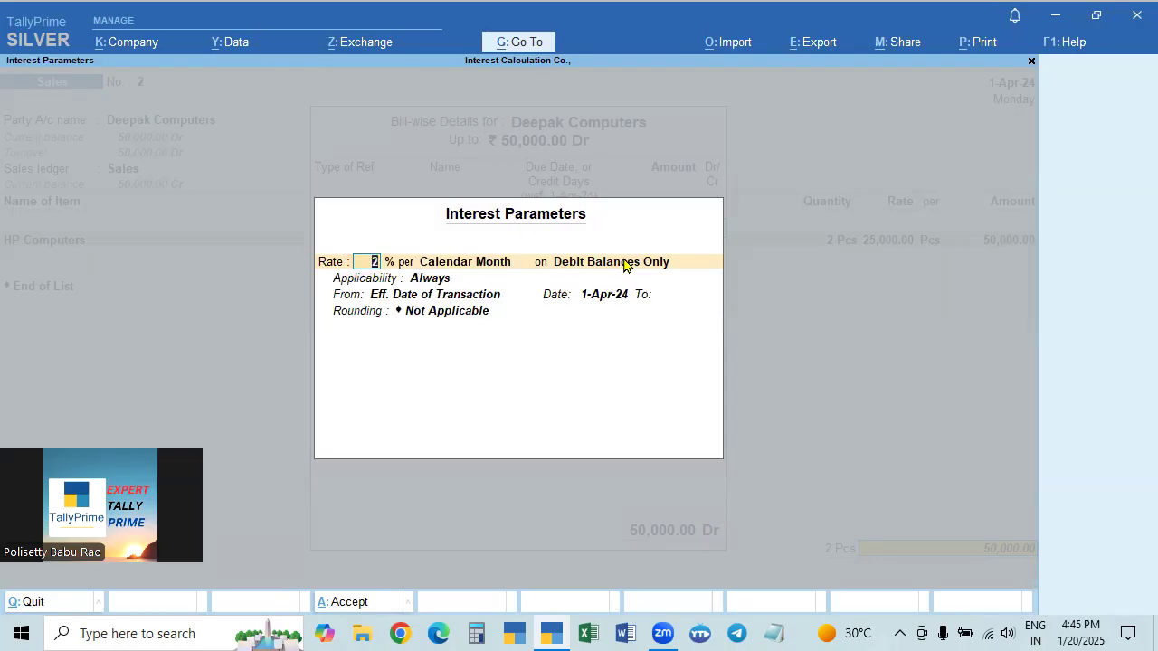
# Compare the interest balance options and accept 2% per Calendar Month on Debit Balances Only.
pyautogui.press('Return')
pyautogui.press('Return')
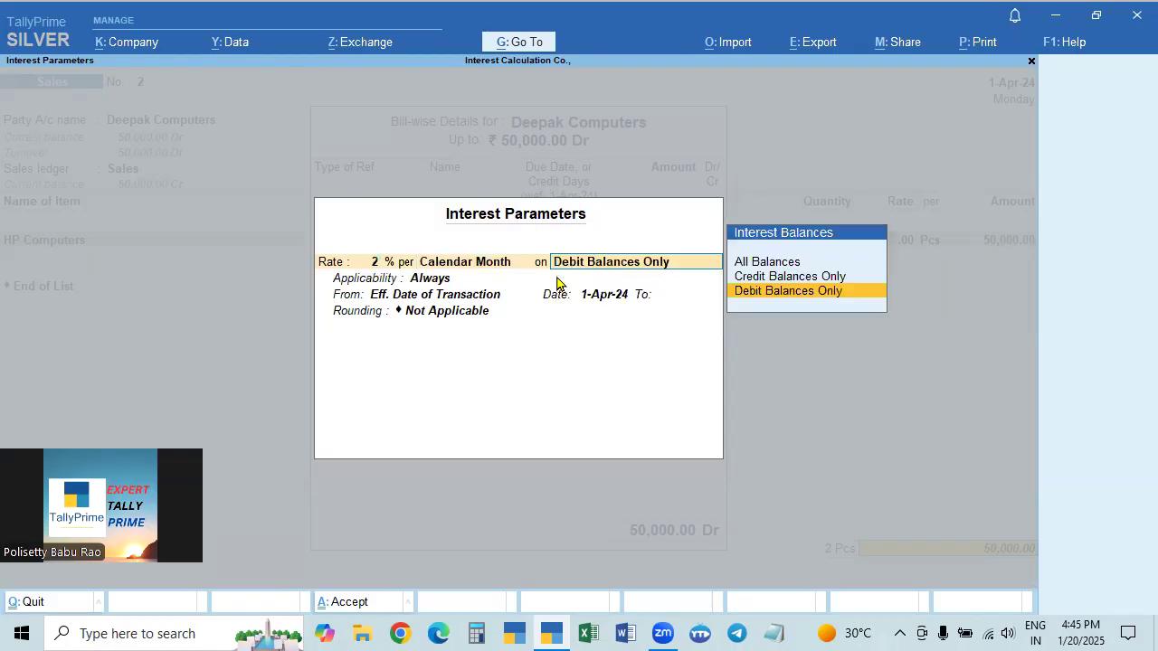
pyautogui.press('Up')
pyautogui.press('Up')
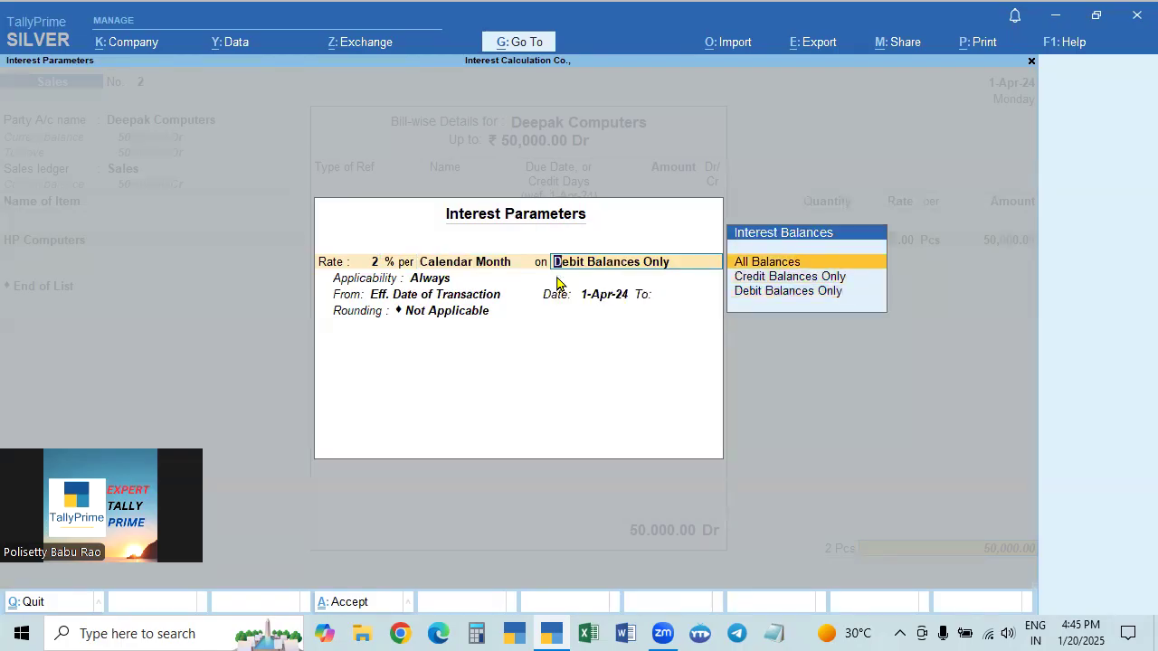
pyautogui.press('Down')
pyautogui.press('Down')
pyautogui.press('Up')
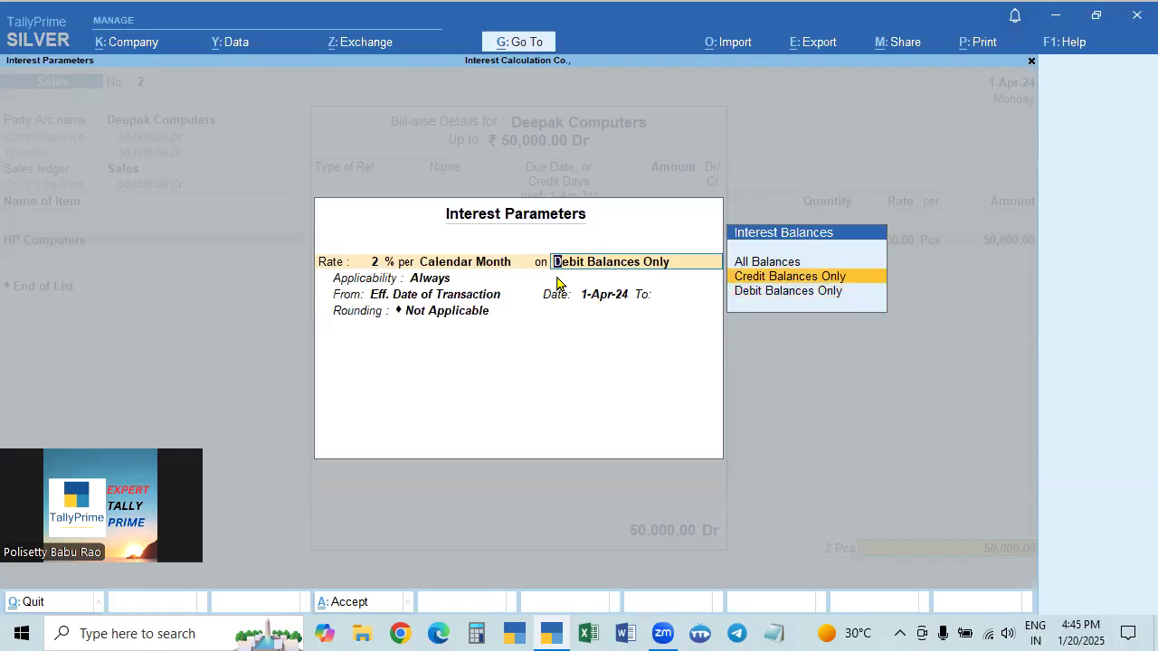
pyautogui.press('Down')
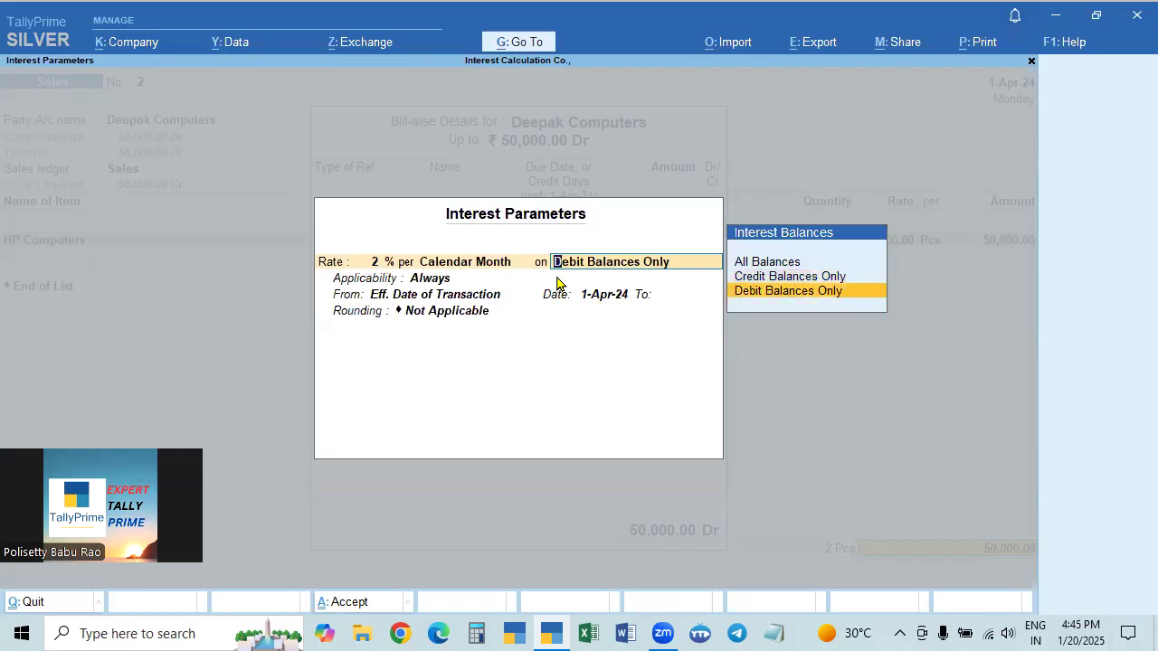
pyautogui.press('Up')
pyautogui.press('Up')
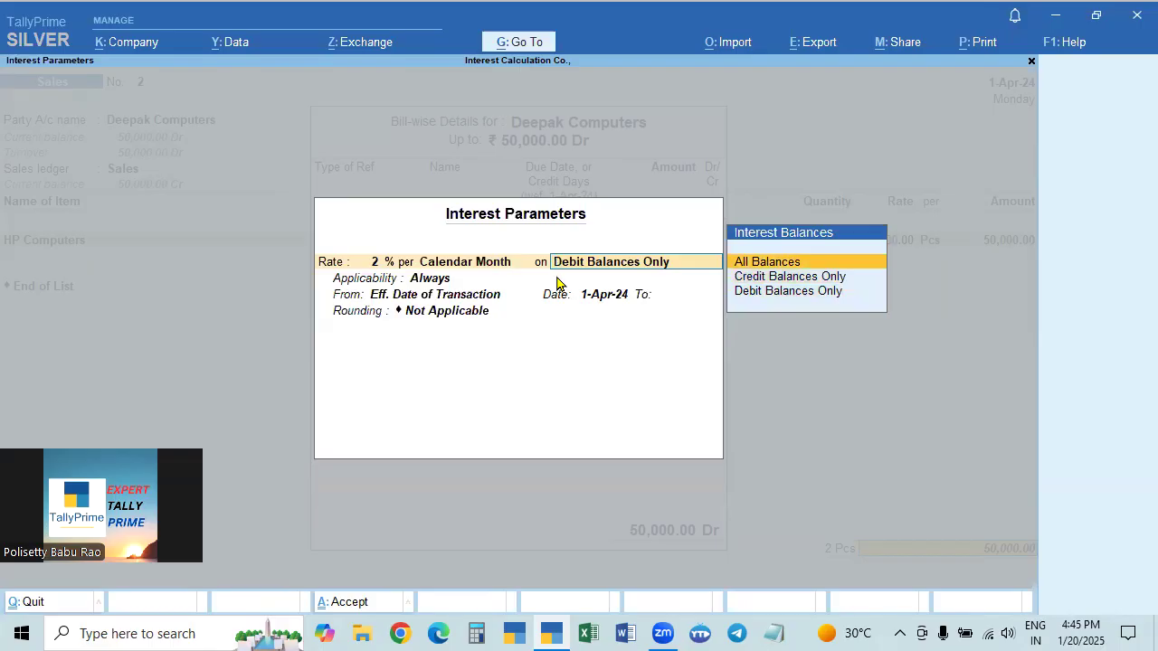
pyautogui.press('Down')
pyautogui.press('Down')
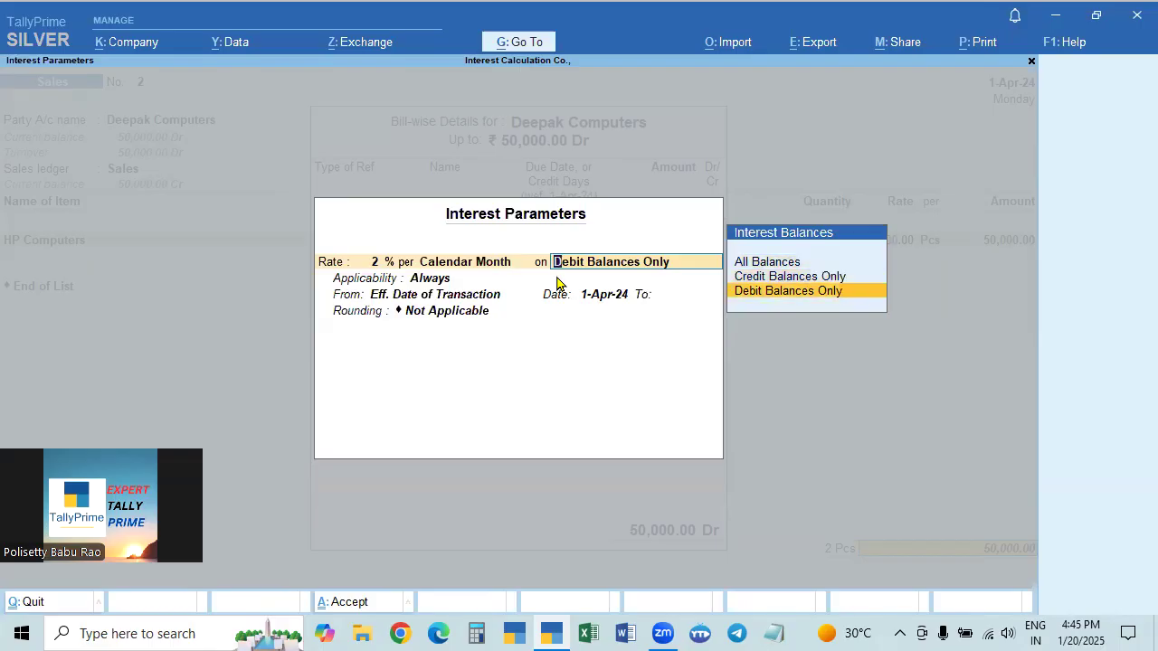
pyautogui.press('Return')
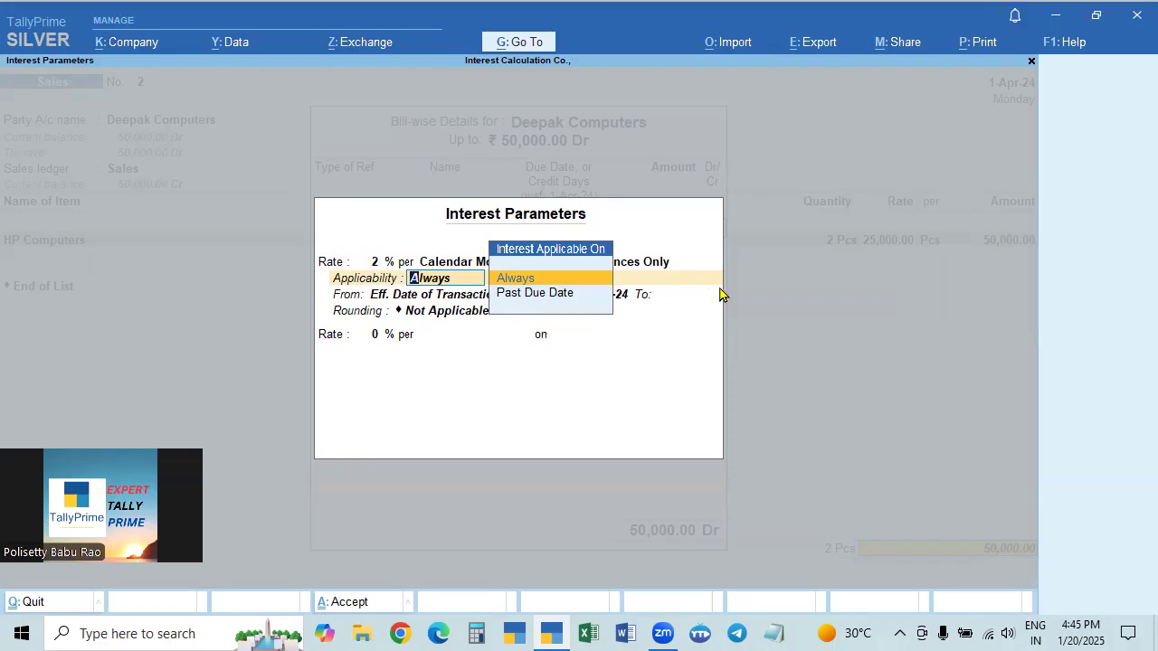
# Compare the options for interest applicability (Always, Past Due Date) and for the date interest applies from in the bill's interest parameters.
pyautogui.press('Return')
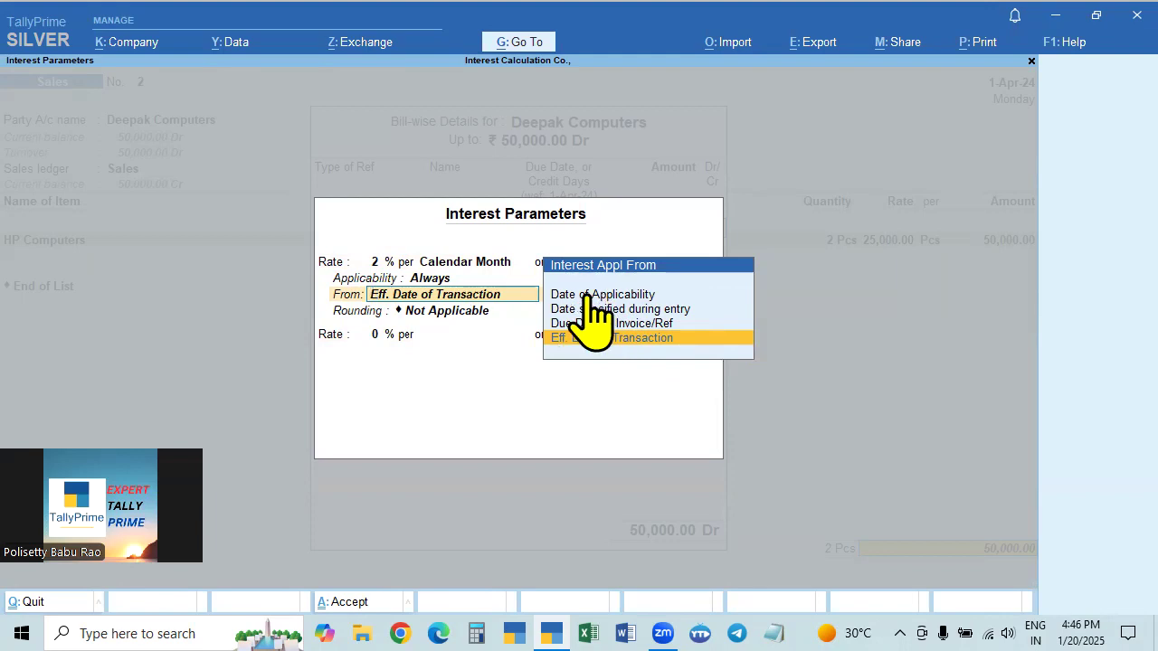
pyautogui.click(376, 281)
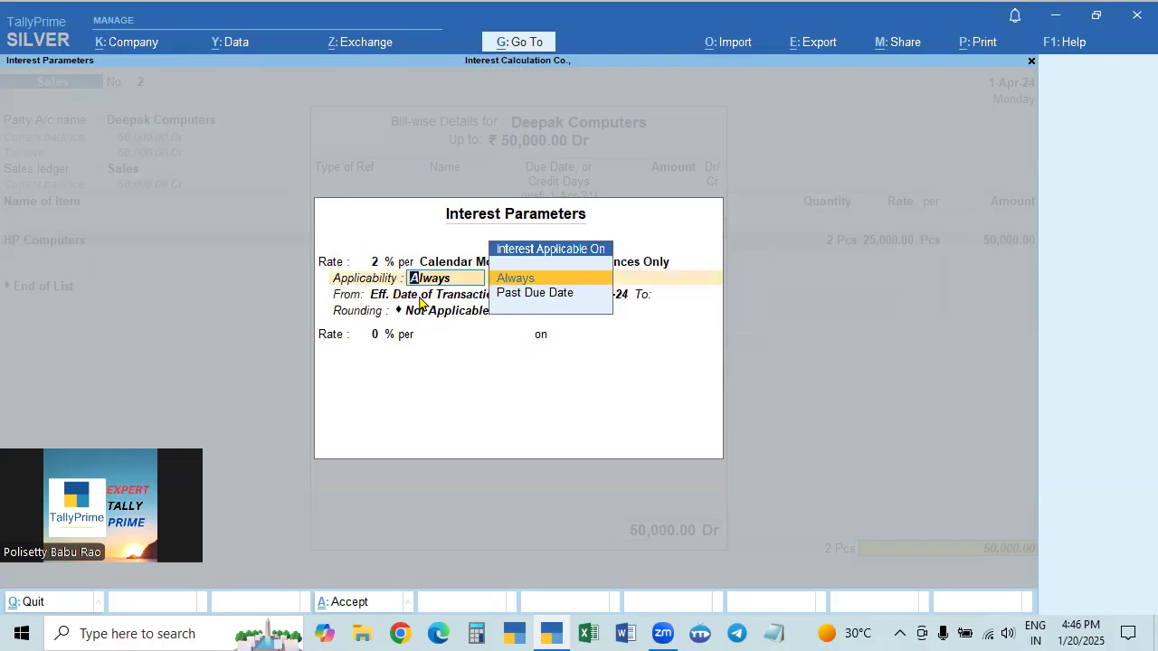
pyautogui.click(389, 303)
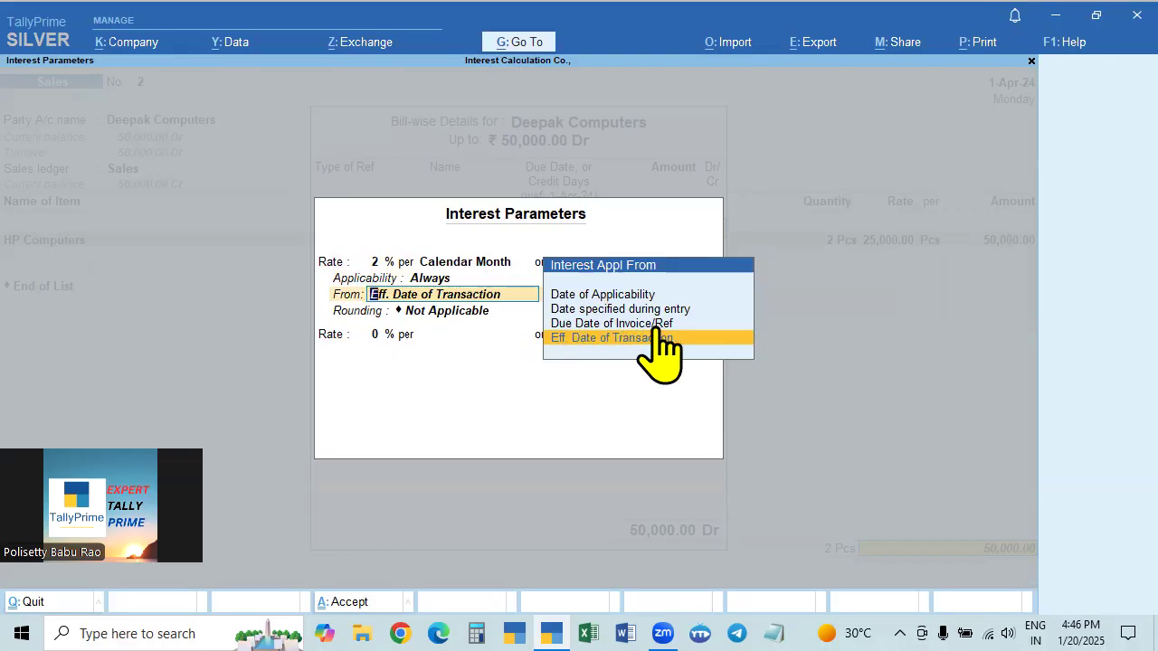
pyautogui.click(435, 282)
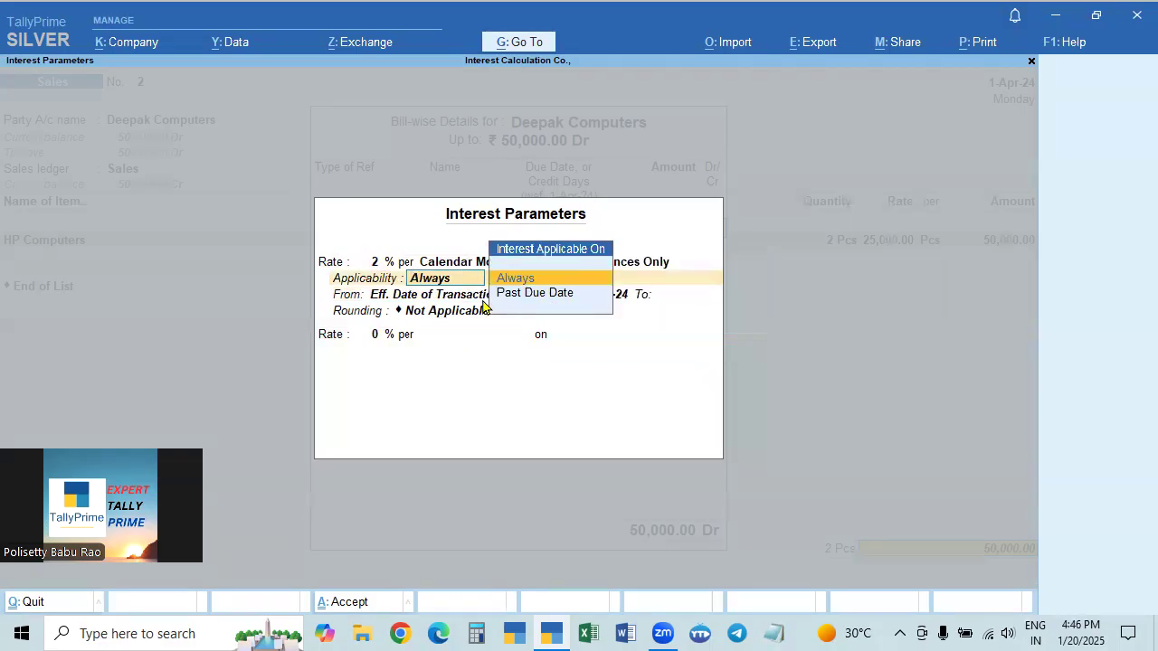
pyautogui.click(402, 295)
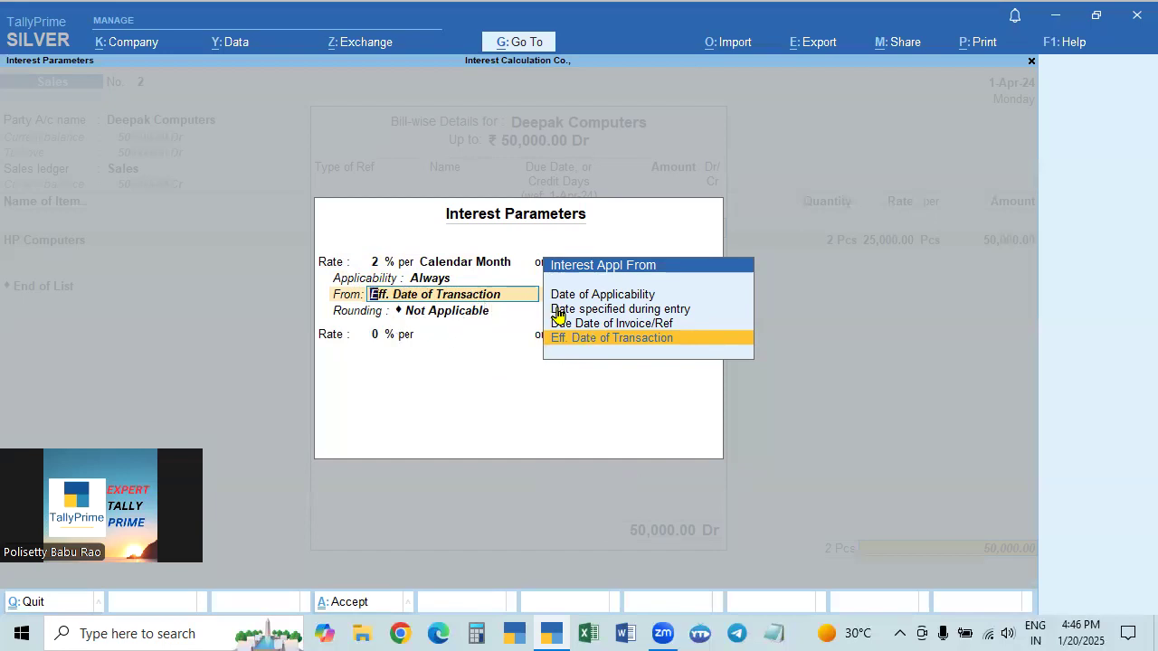
pyautogui.click(434, 281)
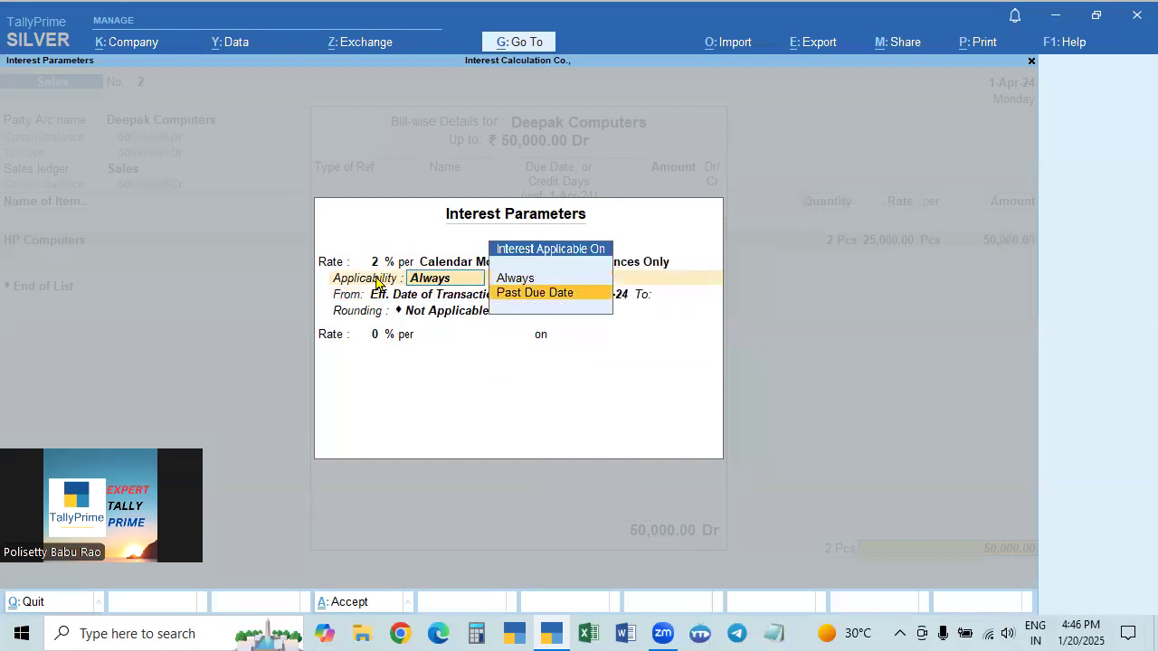
pyautogui.click(409, 301)
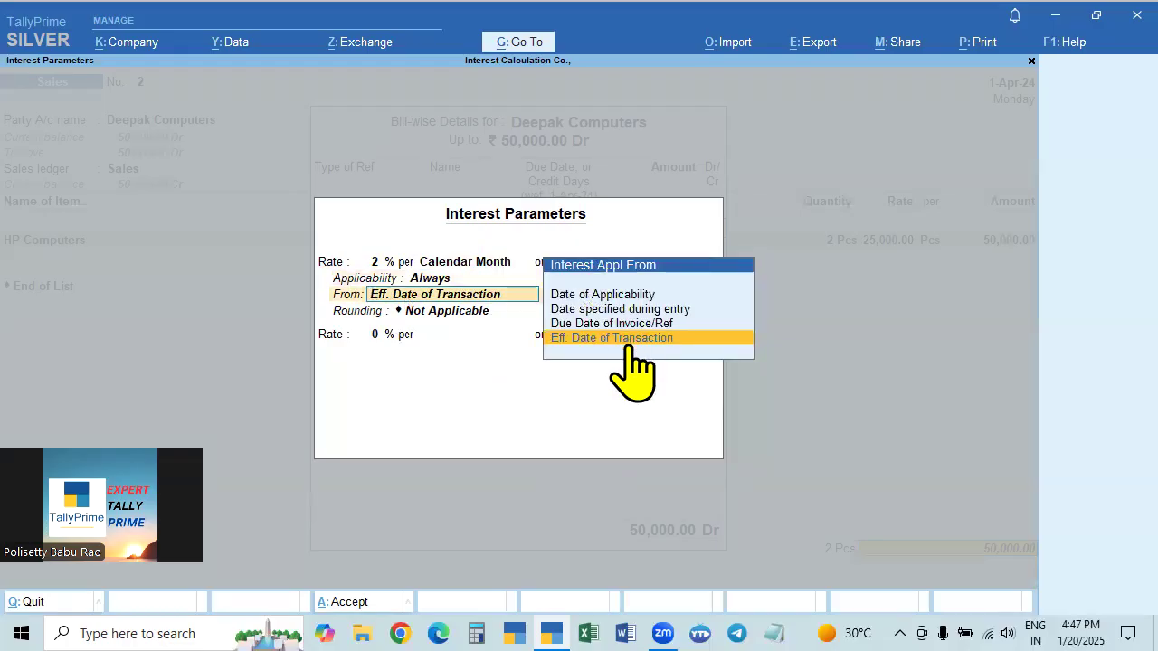
pyautogui.click(431, 283)
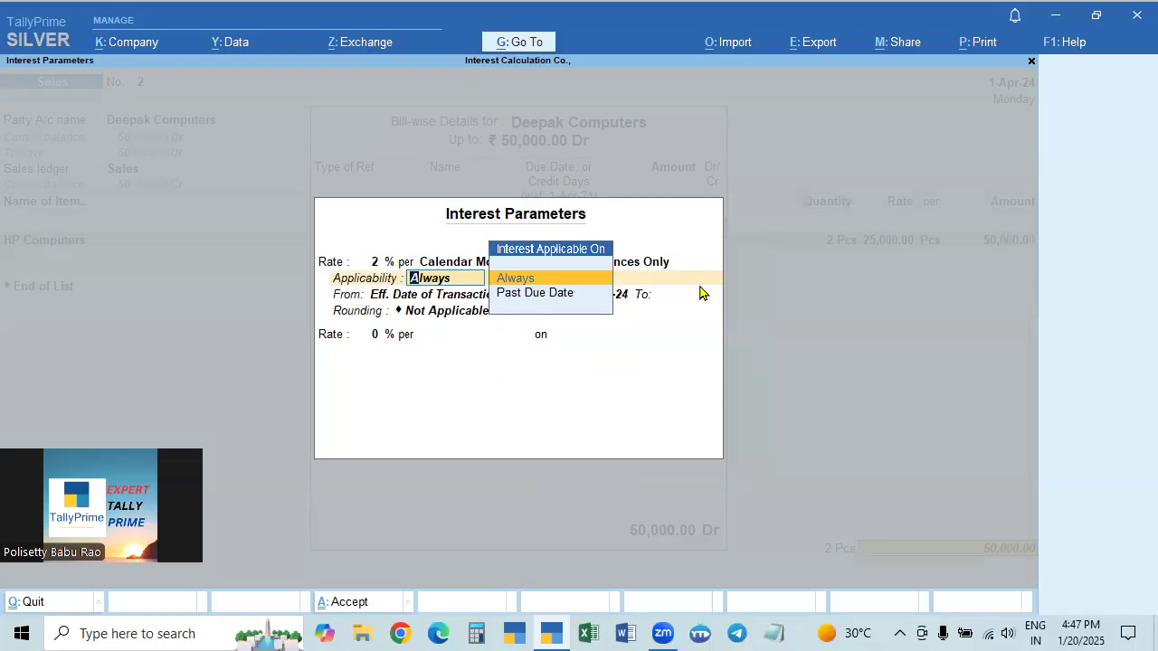
# Keep applicability as Always and calculate interest from Date of Applicability, 1-Apr-24 to 25-Apr-24.
pyautogui.press('Return')
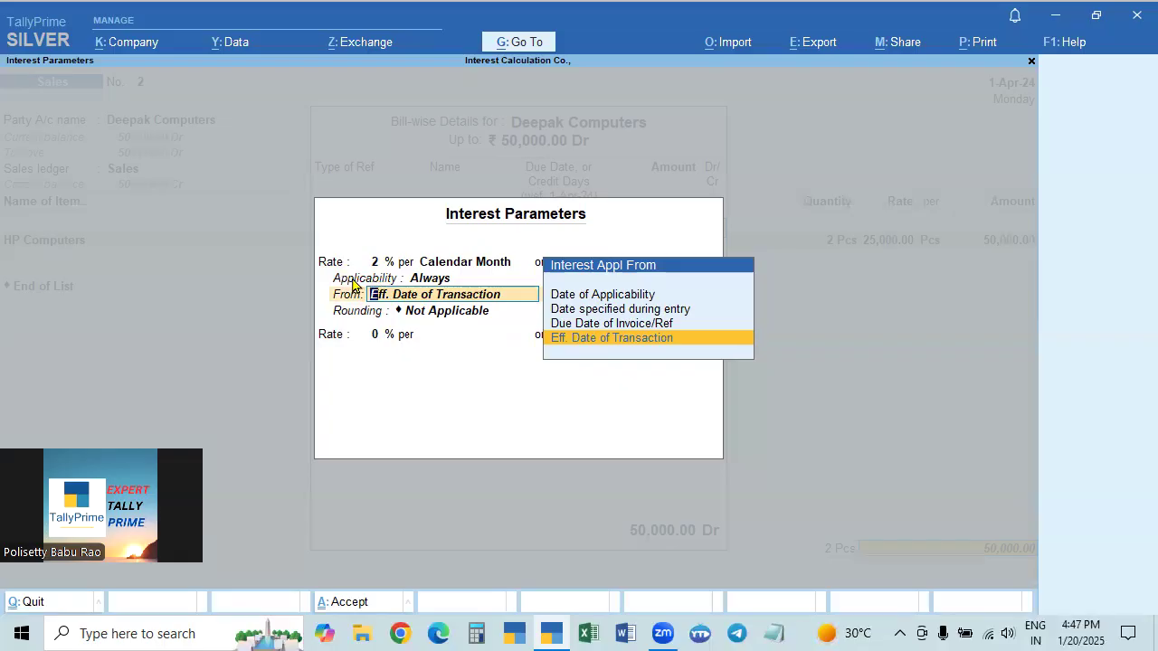
pyautogui.click(583, 299)
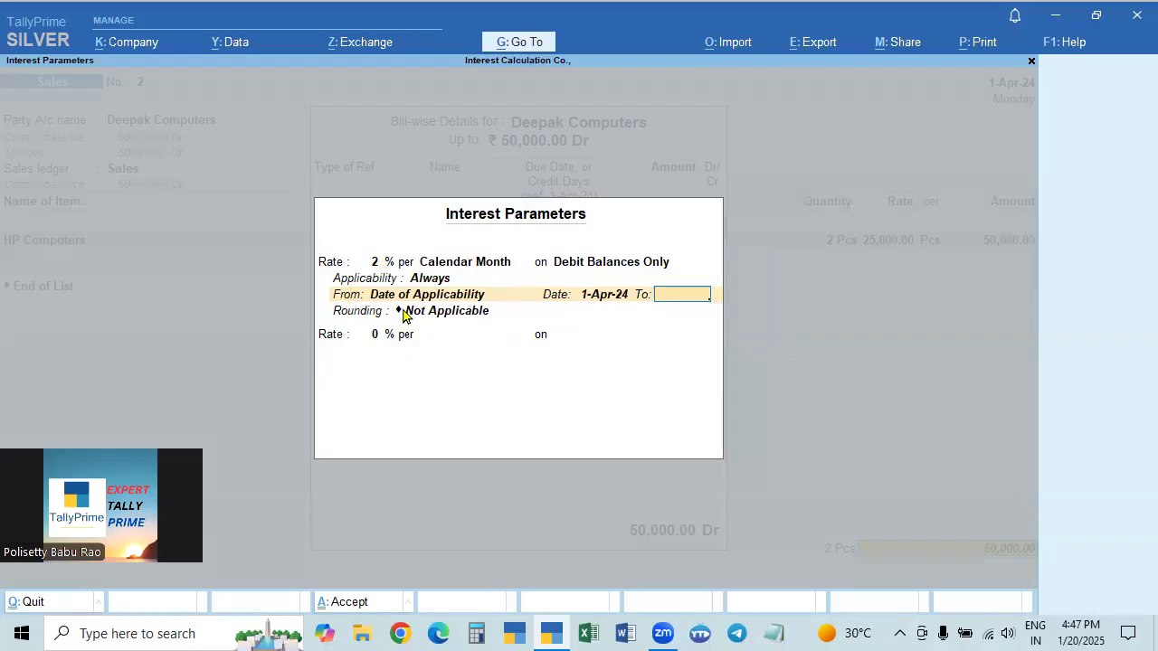
pyautogui.write('25.4')
pyautogui.press('Return')
pyautogui.press('Return')
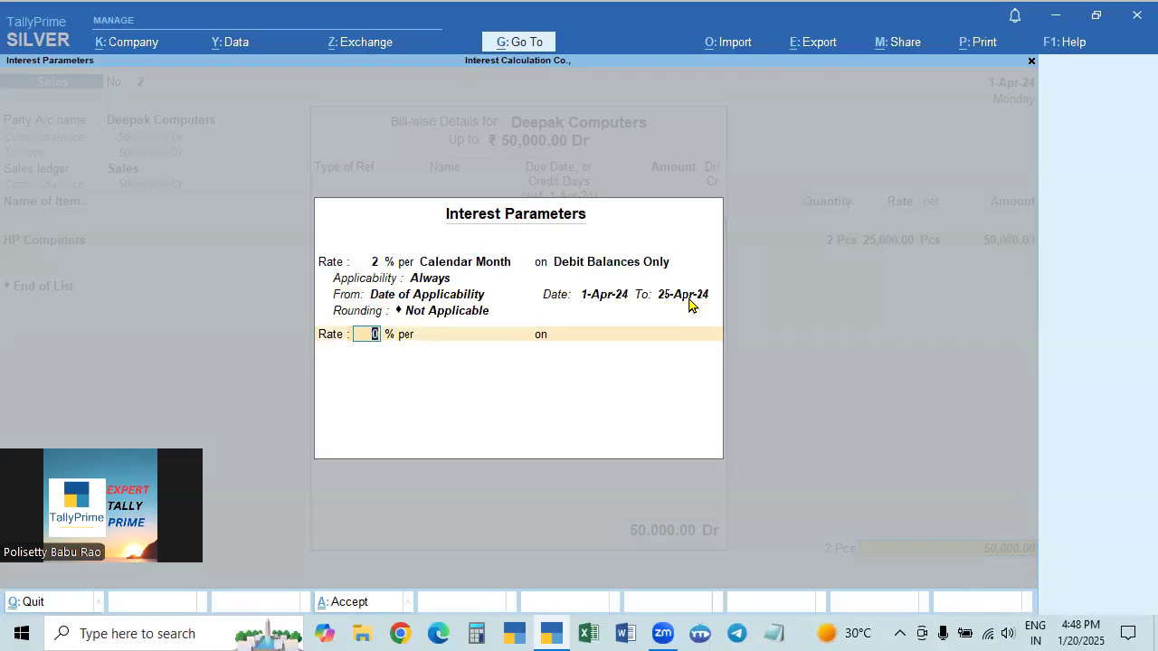
# Set the interest rounding to Normal Rounding with a limit of 1 and save the sales voucher.
pyautogui.press('BackSpace')
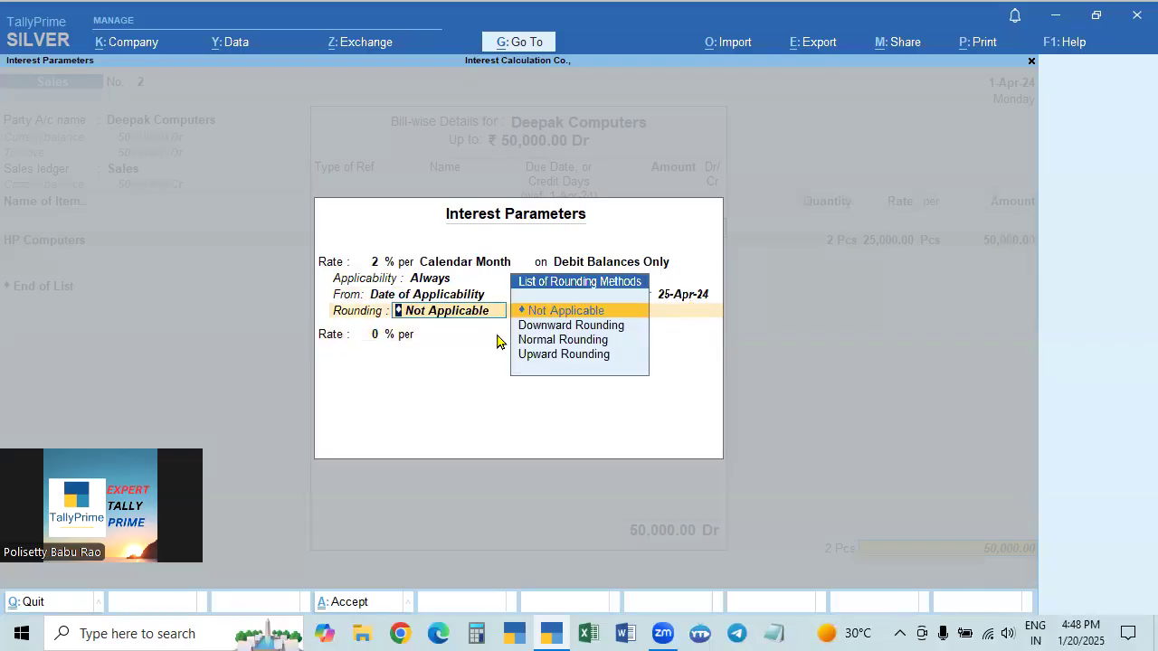
pyautogui.click(548, 341)
pyautogui.write('1')
pyautogui.press('Return')
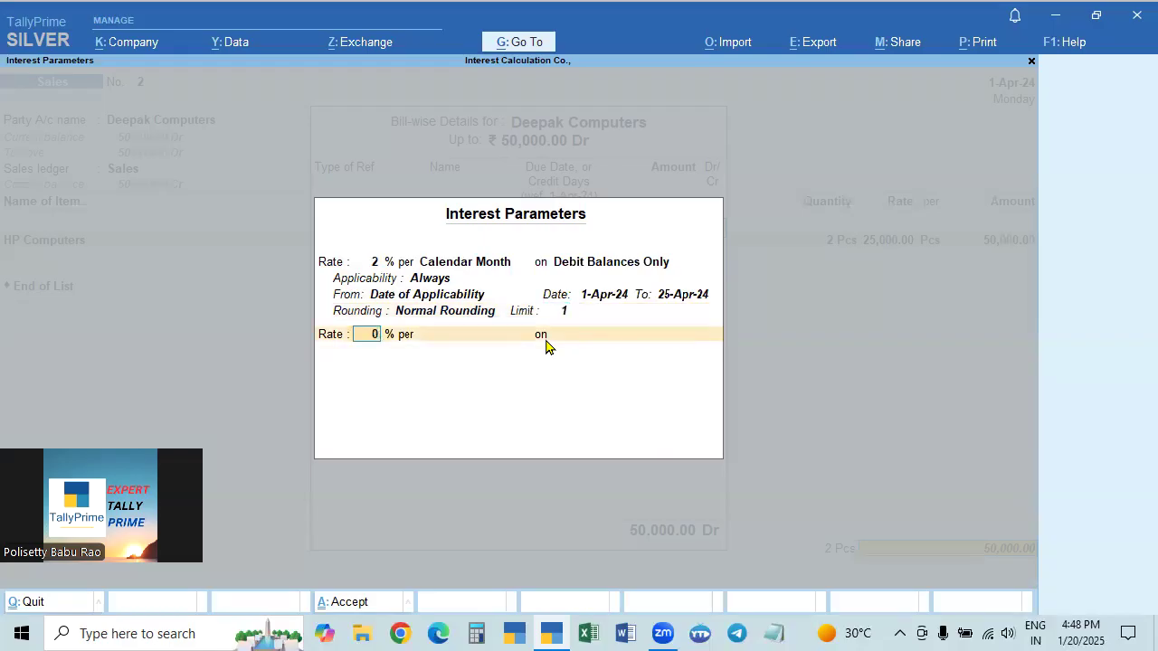
pyautogui.press('Return')
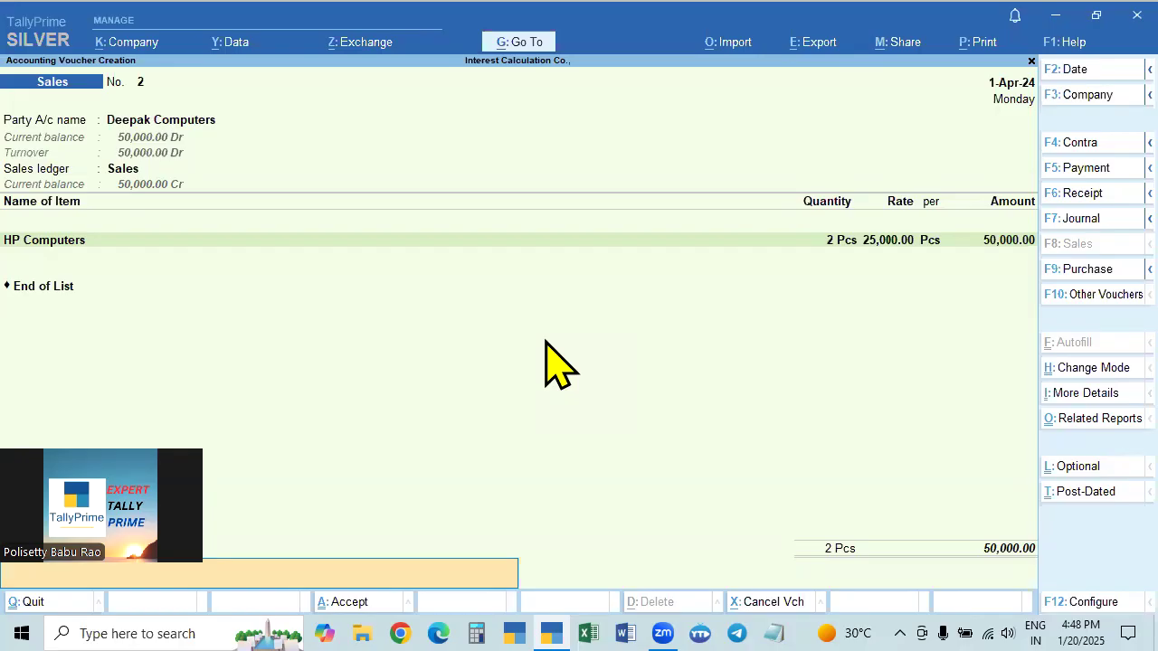
pyautogui.hotkey('ctrl', 'a')
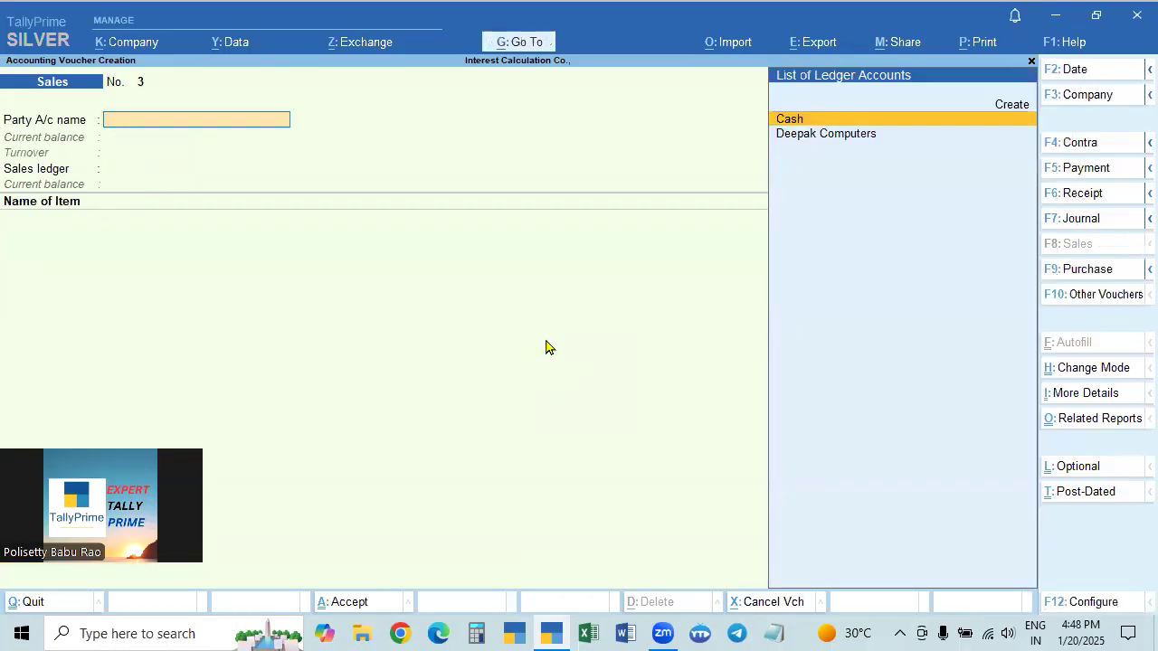
# Leave voucher creation, return to the Deepak Computers interest report and examine the interest period of bill 2.
pyautogui.press('Escape')
pyautogui.press('y')
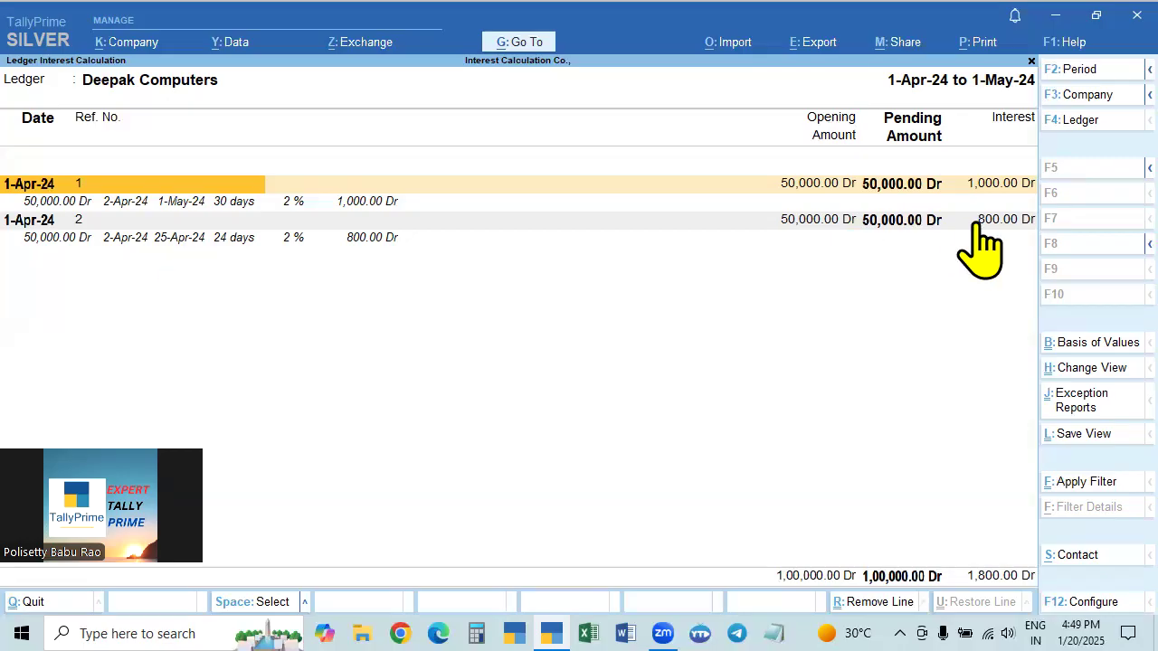
pyautogui.click(172, 242)
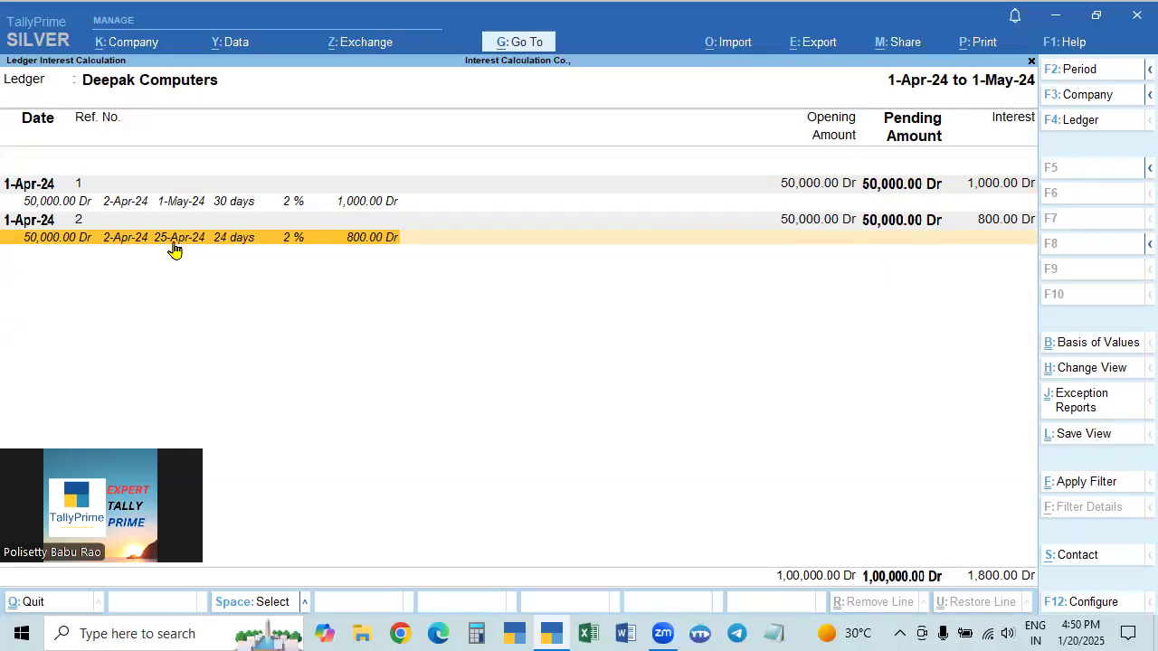
# Set the report period's end date to 10-Apr-24 and check the interest line of bill 2.
pyautogui.press('F2')
pyautogui.press('Return')
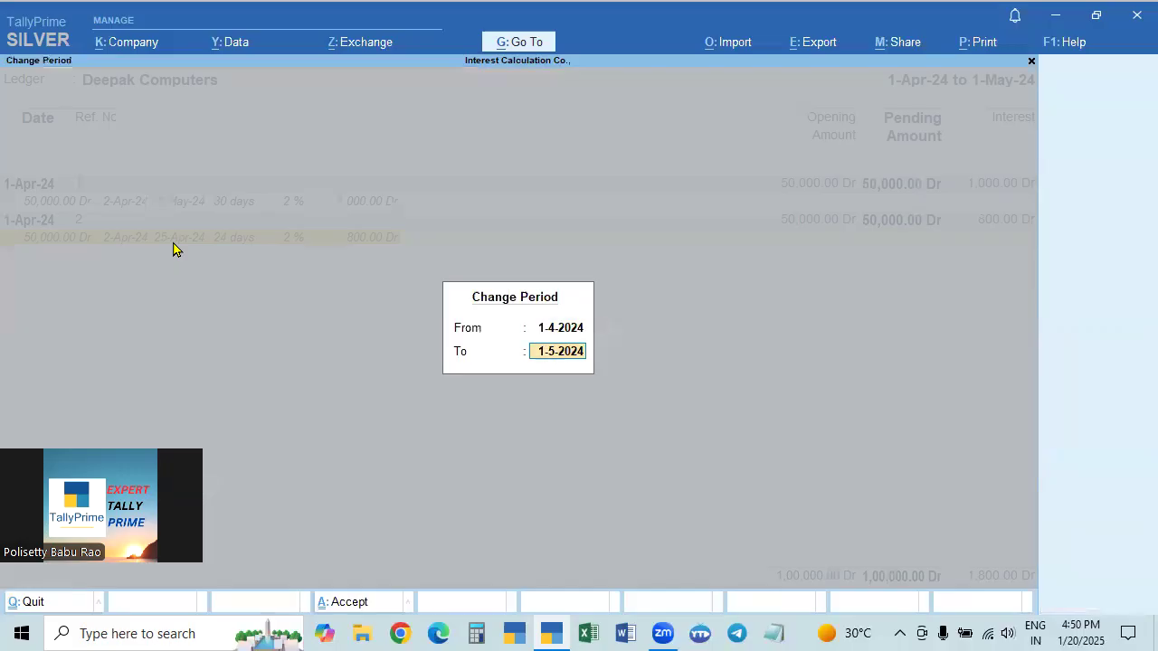
pyautogui.write('10.4')
pyautogui.press('Return')
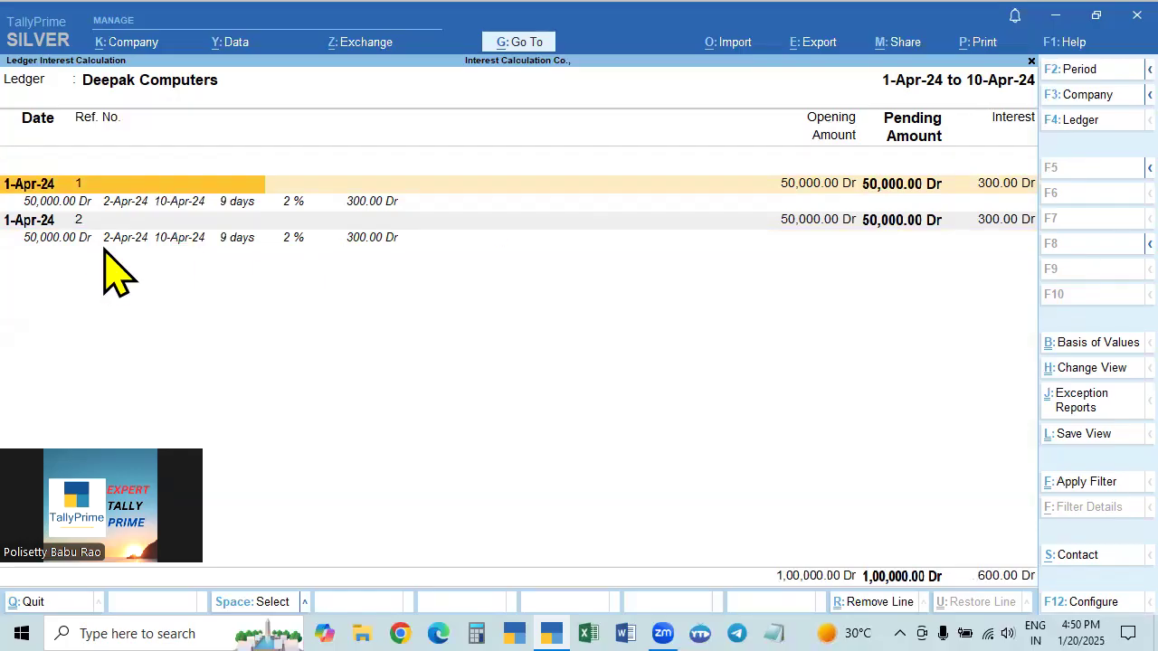
pyautogui.click(186, 240)
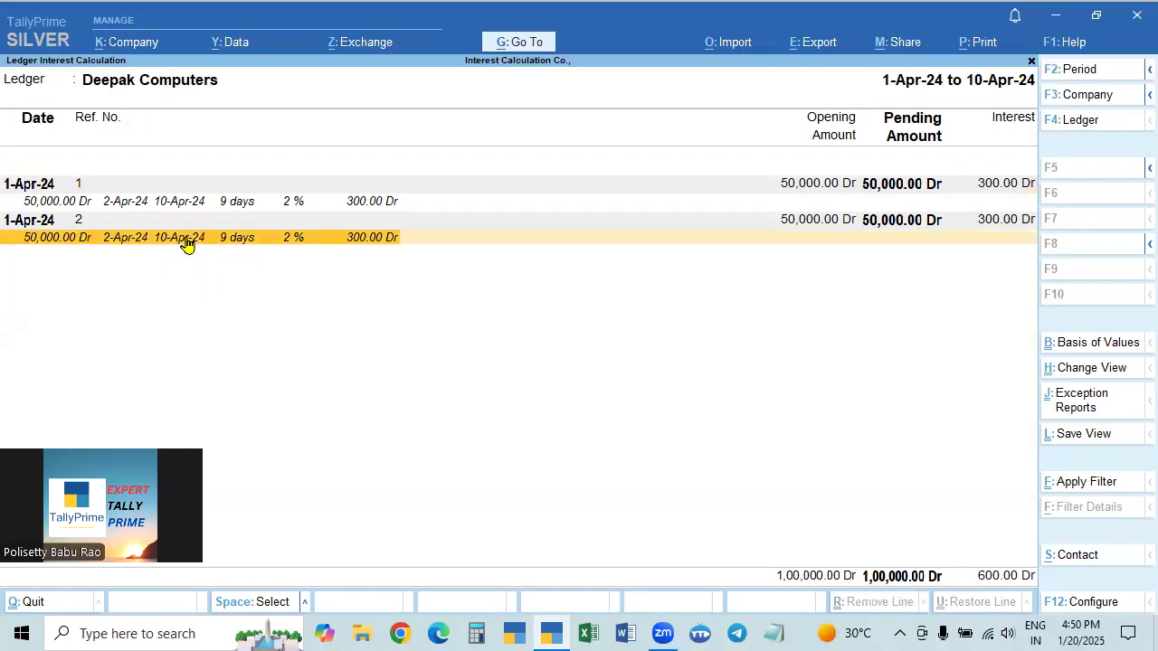
# Set the report period's end date to 26-Apr-24 to compare the interest on both bills.
pyautogui.press('F2')
pyautogui.press('Return')
pyautogui.write('26-4')
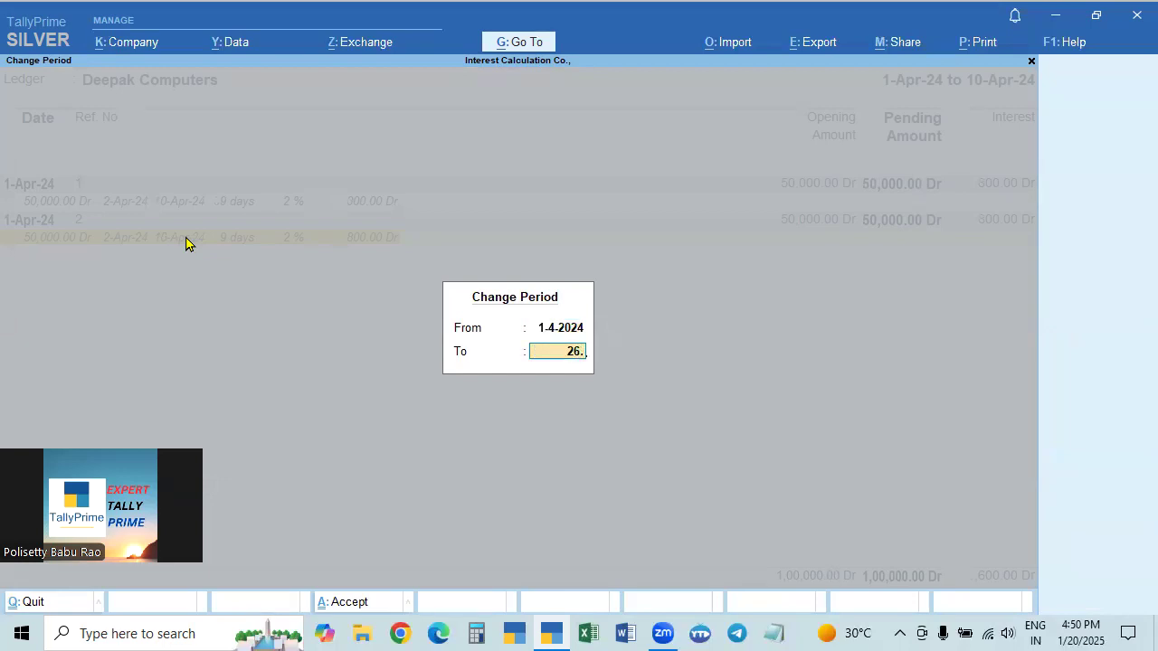
pyautogui.press('Return')
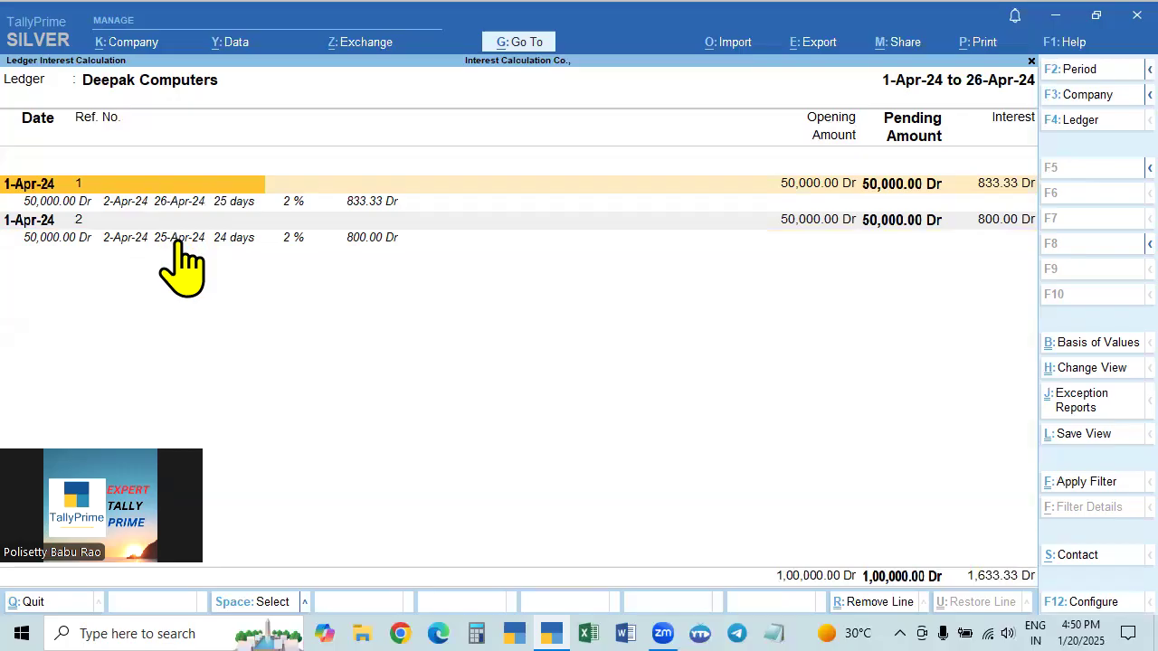
# Set the interest report period to 1-4-2024 through 1-5-2024.
pyautogui.press('F2')
pyautogui.write('1.')
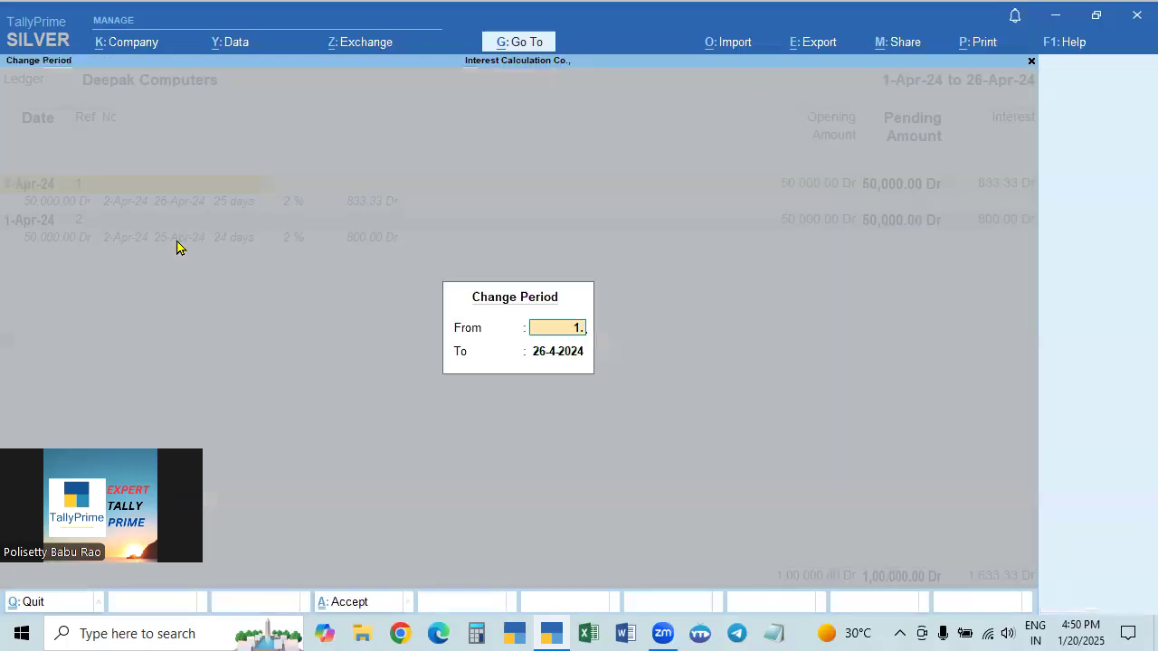
pyautogui.write('4')
pyautogui.press('Return')
pyautogui.write('1.5')
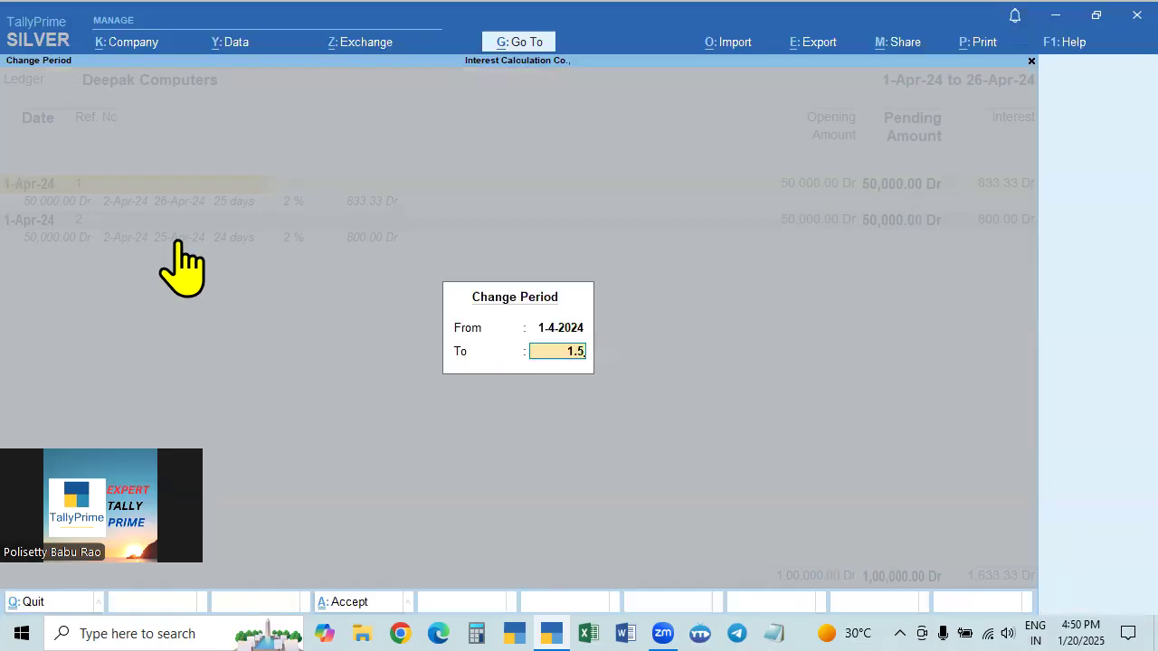
pyautogui.press('Return')
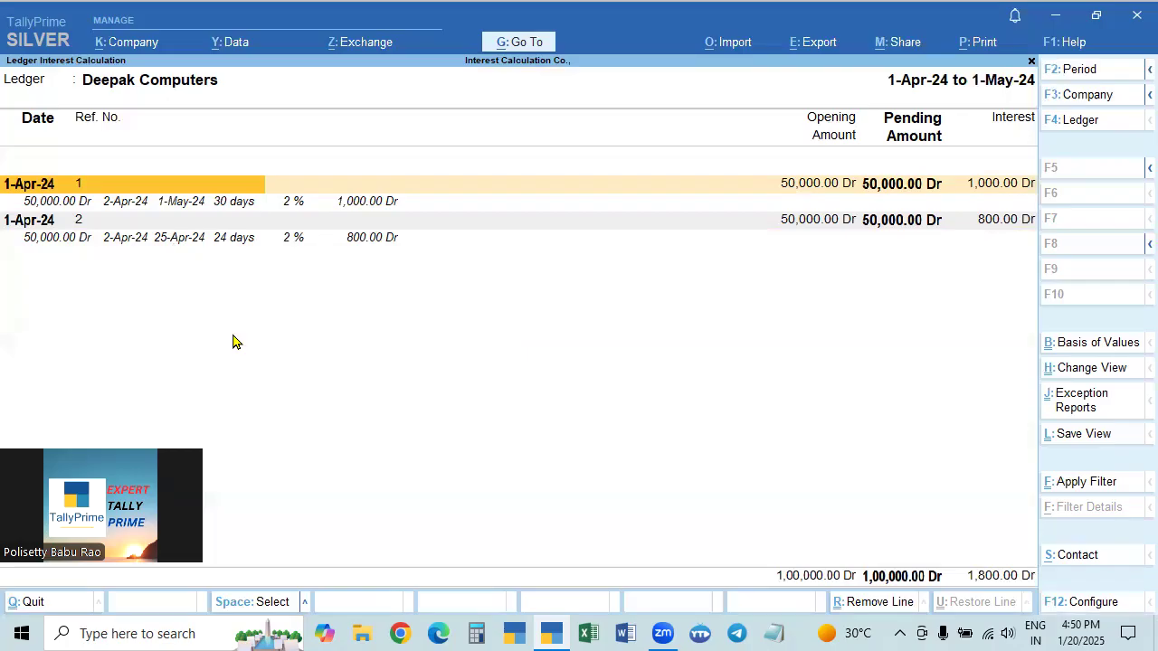
# Create another sales voucher with Deepak Computers as party and Sales as the sales ledger, accepting the default dispatch and party details.
pyautogui.click(523, 43)
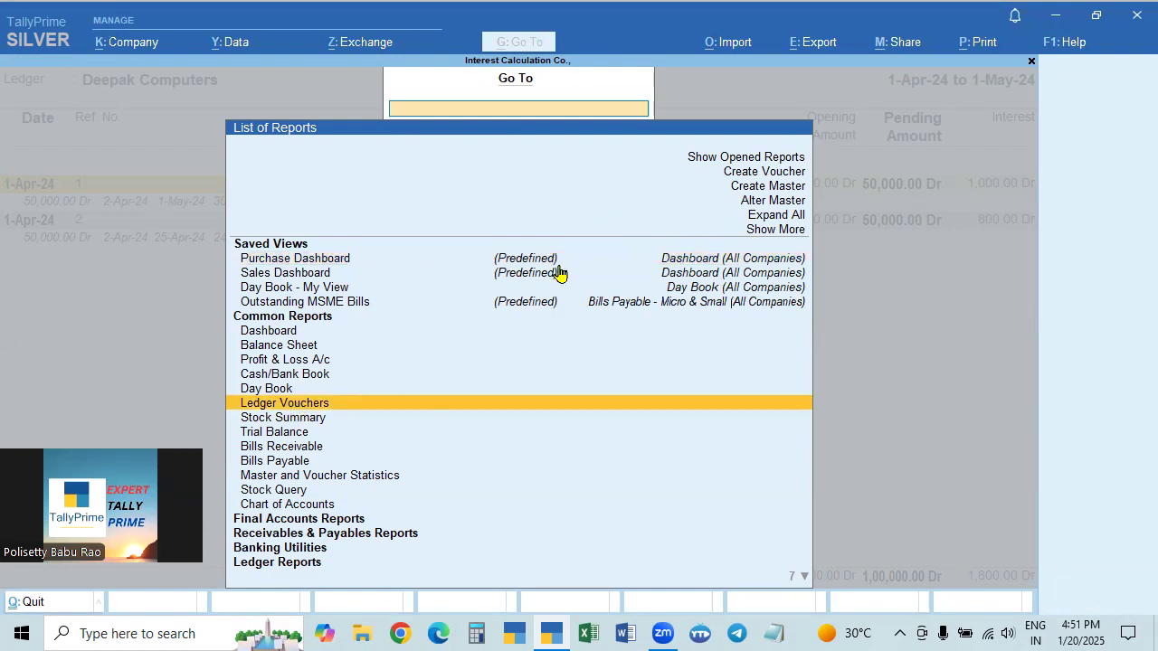
pyautogui.click(769, 172)
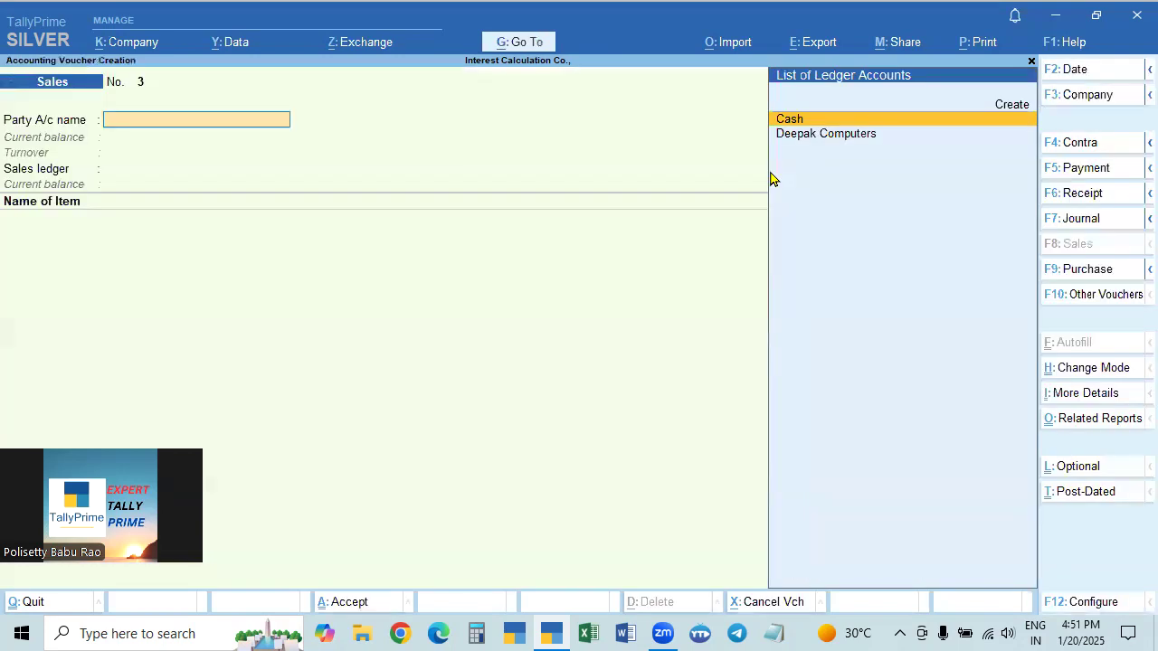
pyautogui.press('Down')
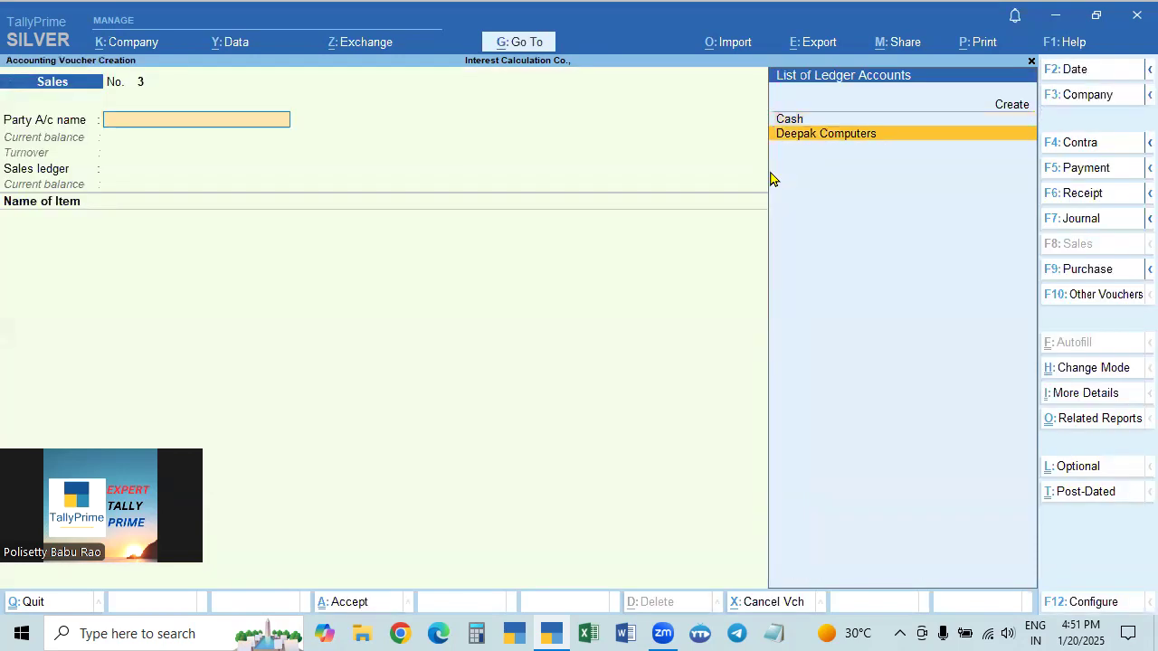
pyautogui.press('Return')
pyautogui.hotkey('ctrl', 'a')
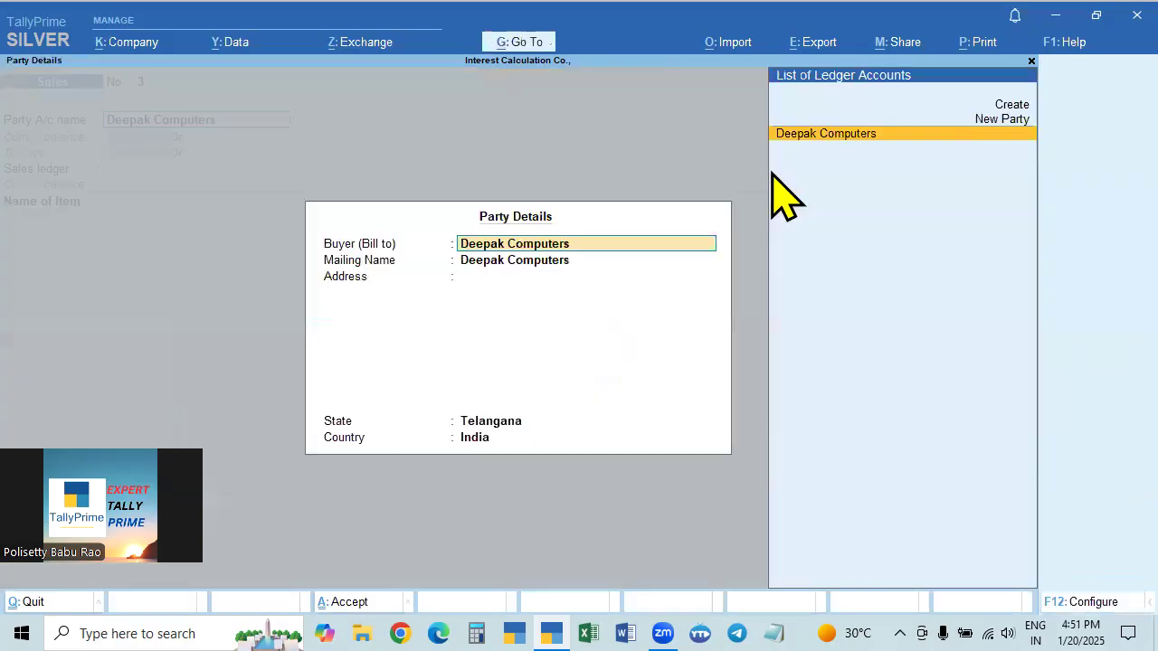
pyautogui.hotkey('ctrl', 'a')
pyautogui.press('Return')
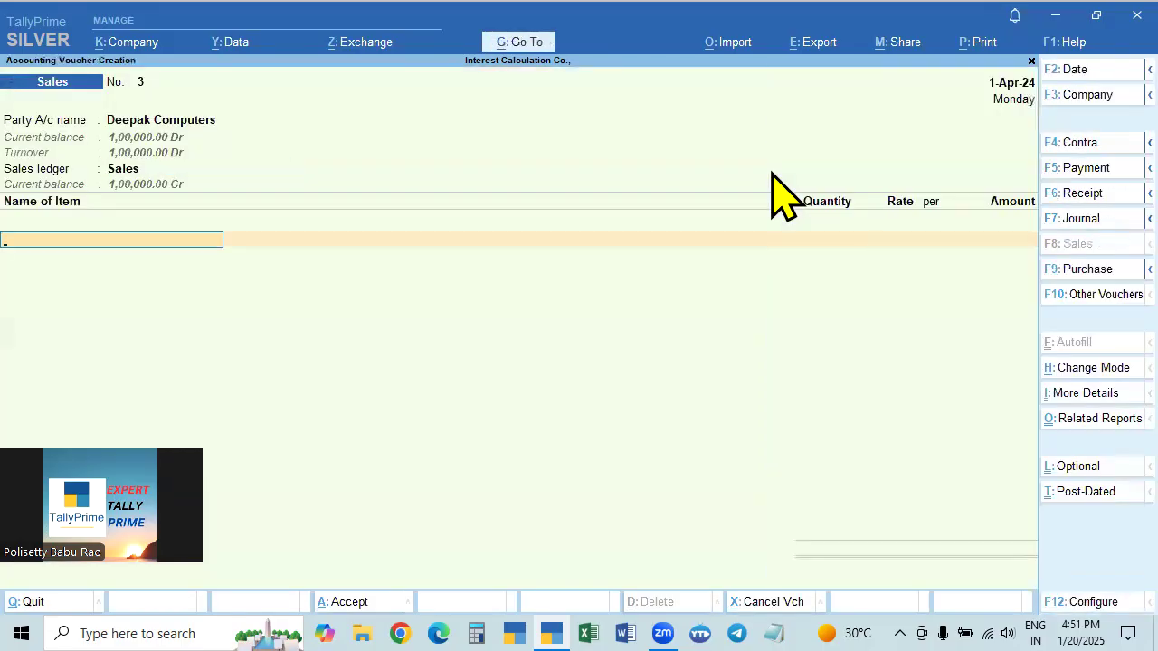
# Add 2 Pcs of Dell Laptop at a rate of 25,000 and finish the item list to reach the bill-wise details.
pyautogui.press('Down')
pyautogui.press('Return')
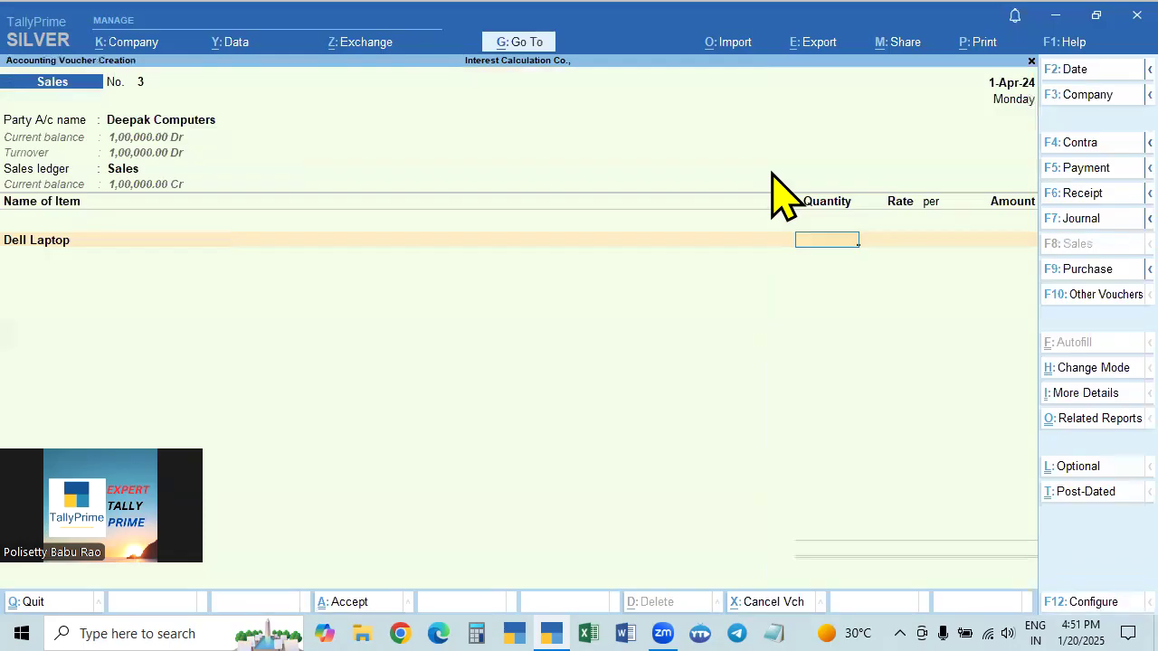
pyautogui.write('2')
pyautogui.press('Return')
pyautogui.press('Return')
pyautogui.press('Return')
pyautogui.press('Return')
pyautogui.press('Return')
pyautogui.press('Return')
pyautogui.press('Return')
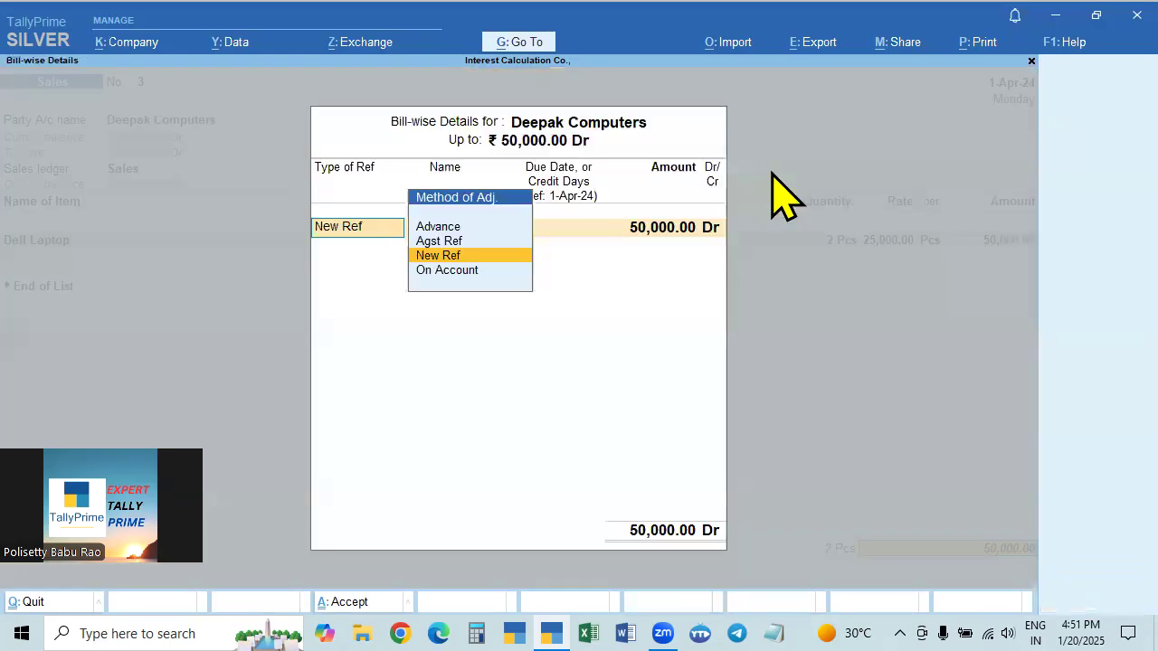
# Accept the New Ref for 50,000.00 Dr on the Dell Laptop sale and continue to its interest parameters.
pyautogui.press('Return')
pyautogui.press('Return')
pyautogui.press('Return')
pyautogui.press('Return')
pyautogui.press('Return')
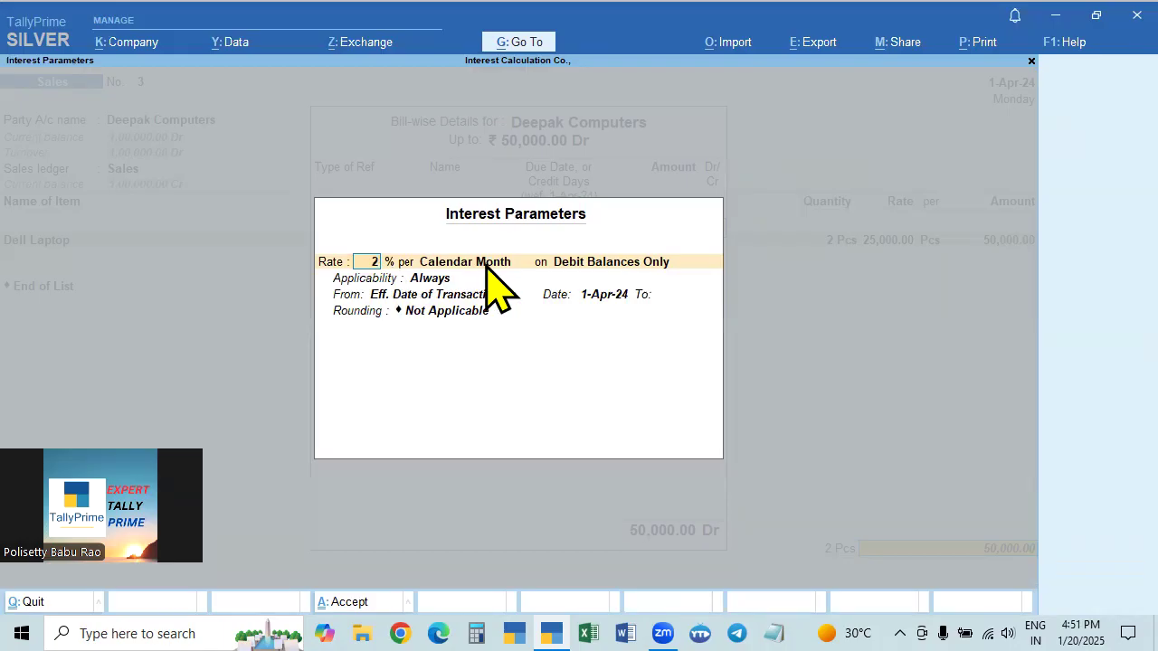
# Set this bill's interest applicability to Past Due Date by 10 days, calculated from Date of Applicability, leaving the end date blank.
pyautogui.press('Return')
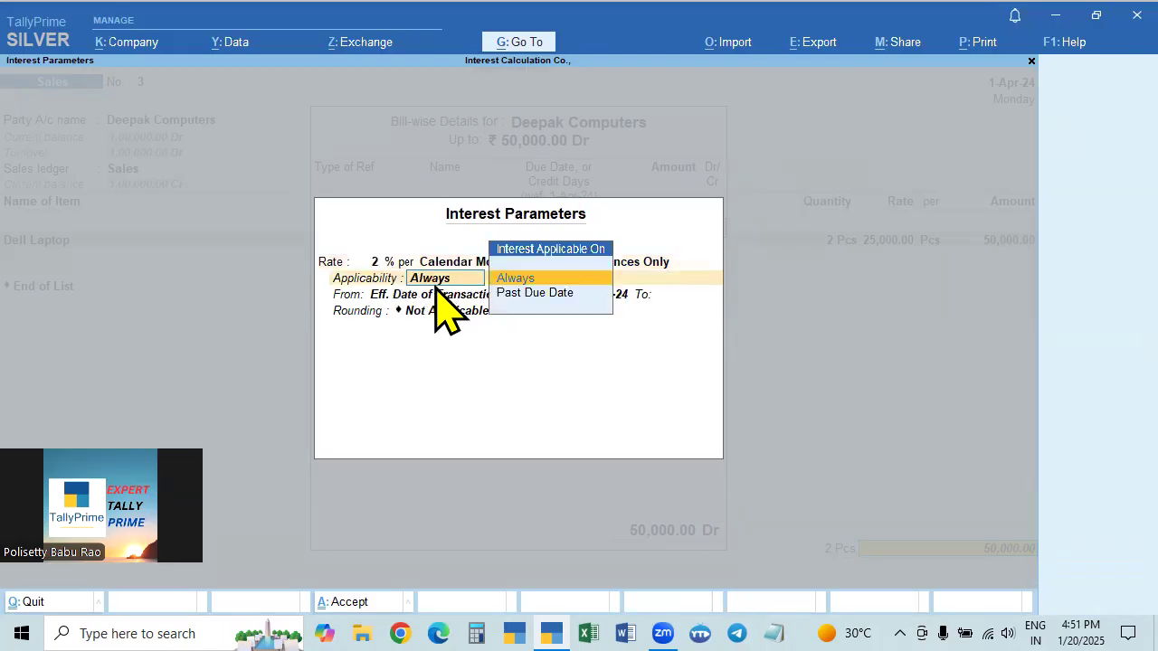
pyautogui.press('Down')
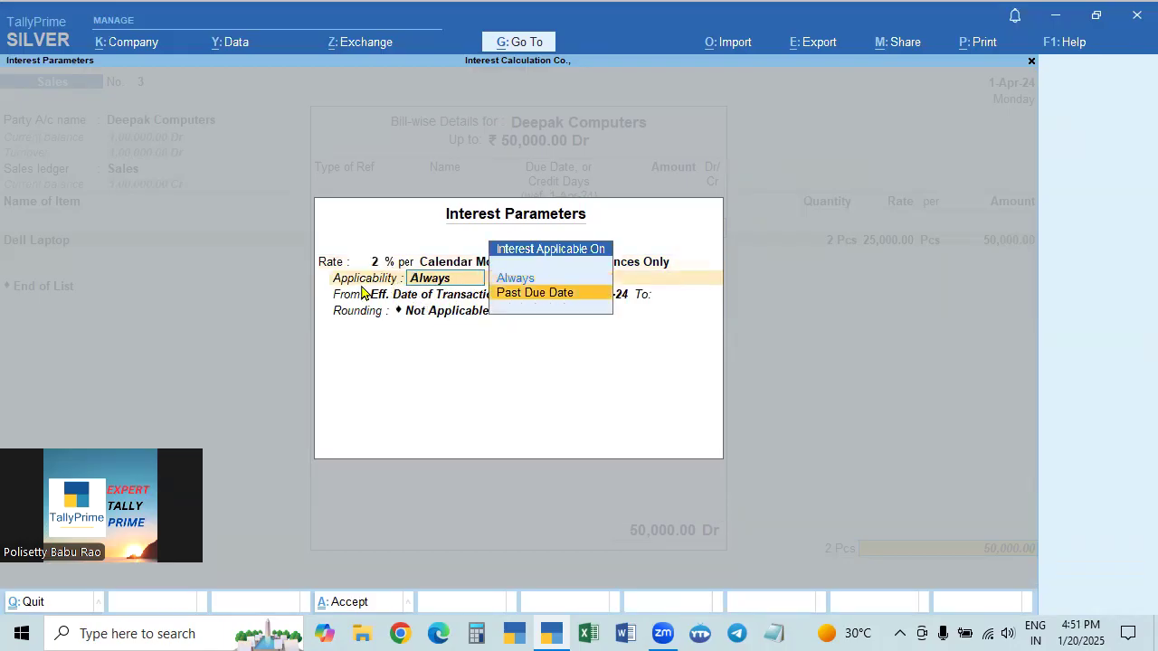
pyautogui.press('Return')
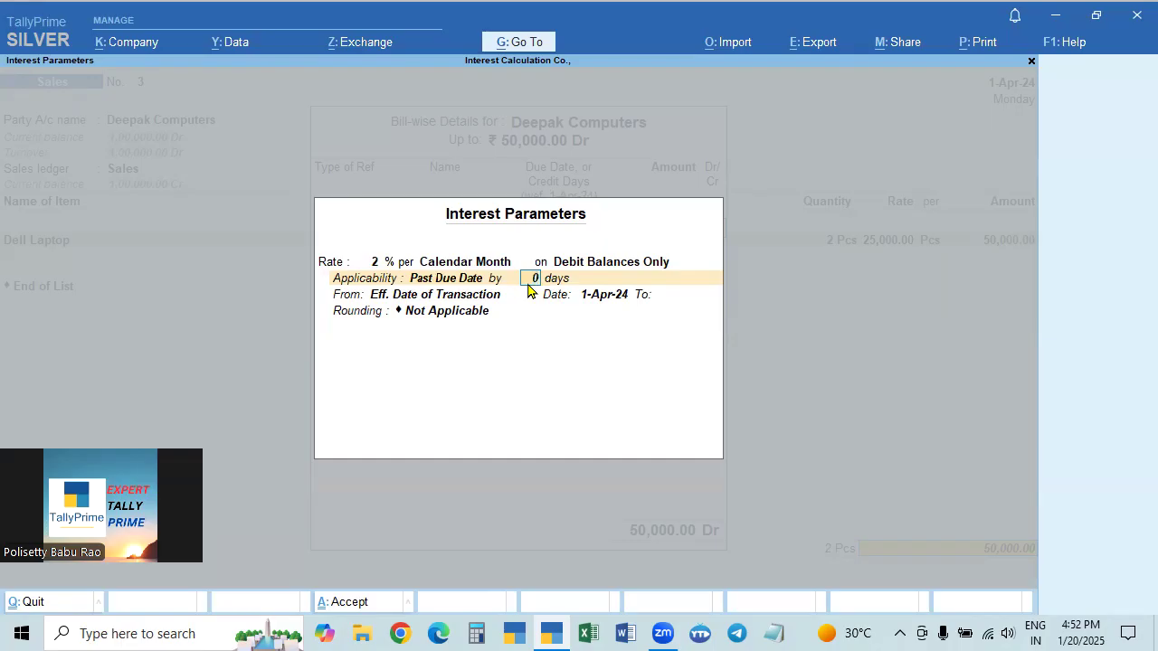
pyautogui.write('10')
pyautogui.press('Return')
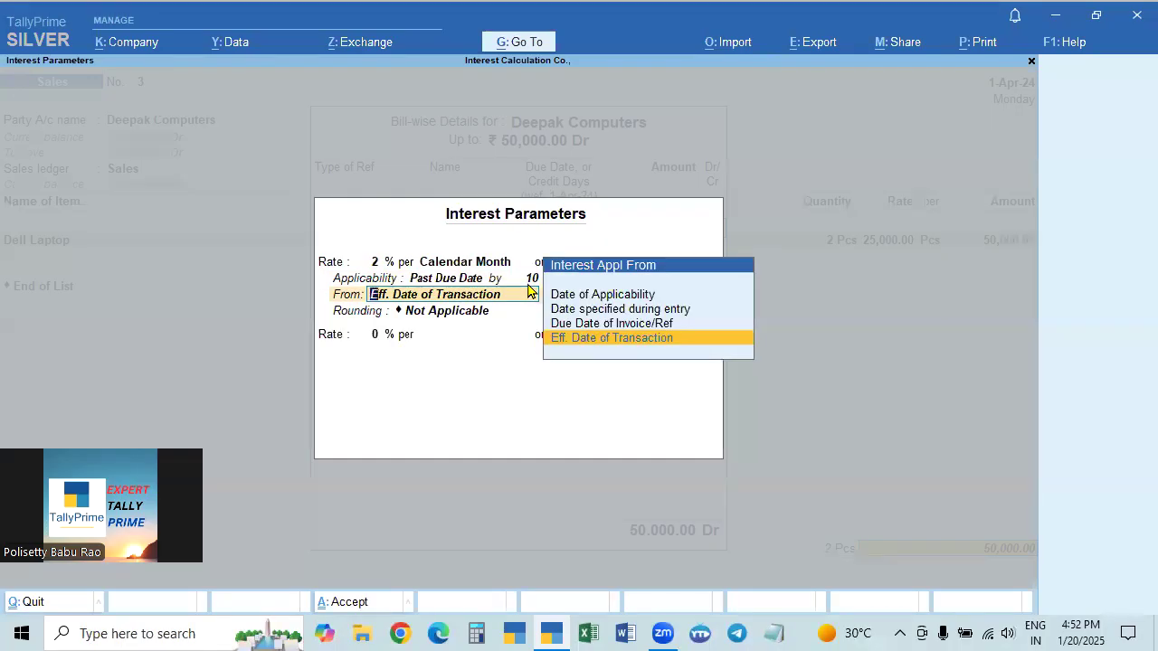
pyautogui.click(604, 299)
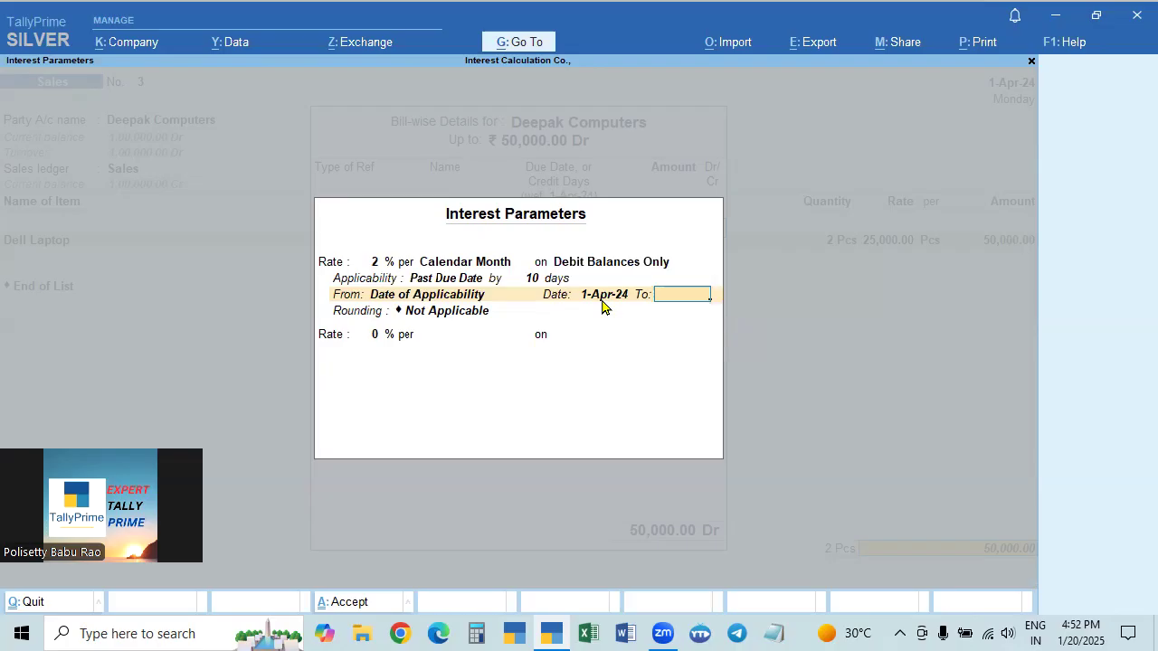
pyautogui.press('Return')
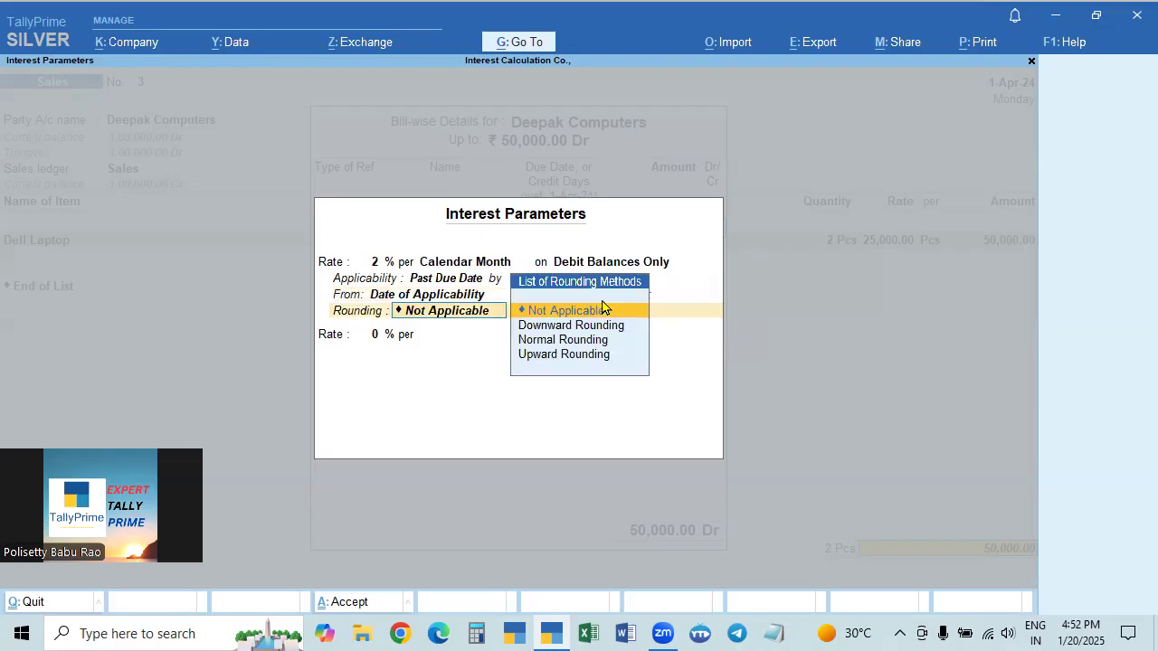
# Apply Normal Rounding to the bill's interest and save the sales voucher.
pyautogui.press('Down')
pyautogui.press('Down')
pyautogui.press('Return')
pyautogui.write('10')
pyautogui.press('Return')
pyautogui.press('Return')
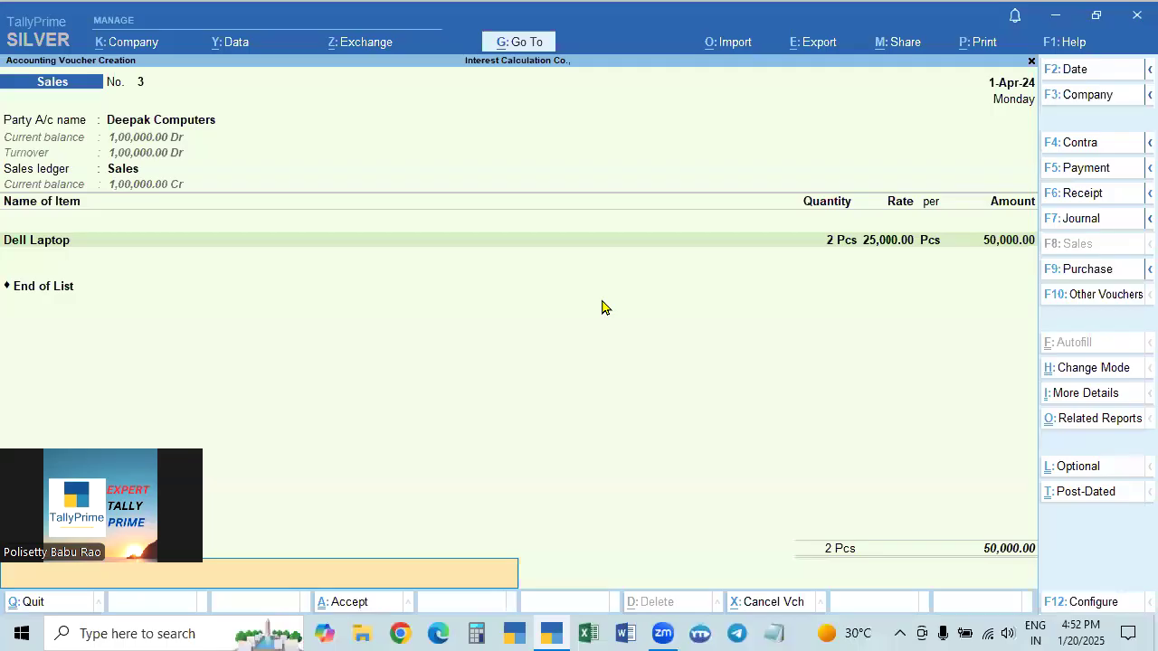
pyautogui.press('ctrl')
pyautogui.hotkey('ctrl', 'a')
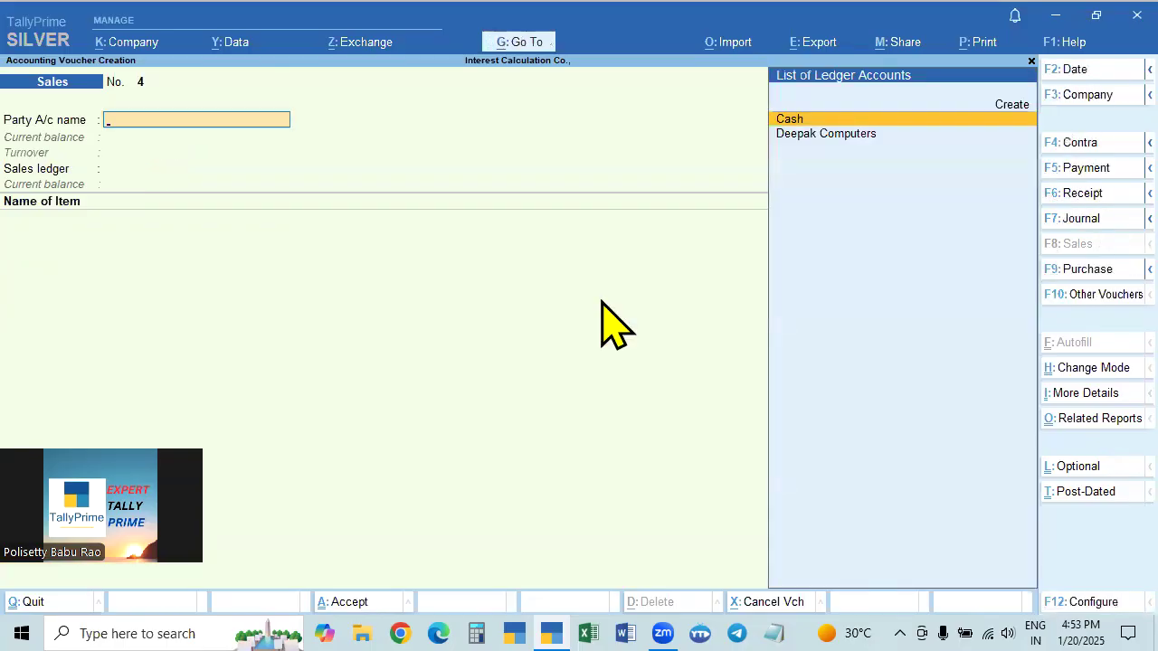
# Leave voucher creation for the Deepak Computers interest report and set the report period to end on 1-6-2024.
pyautogui.press('Escape')
pyautogui.press('y')
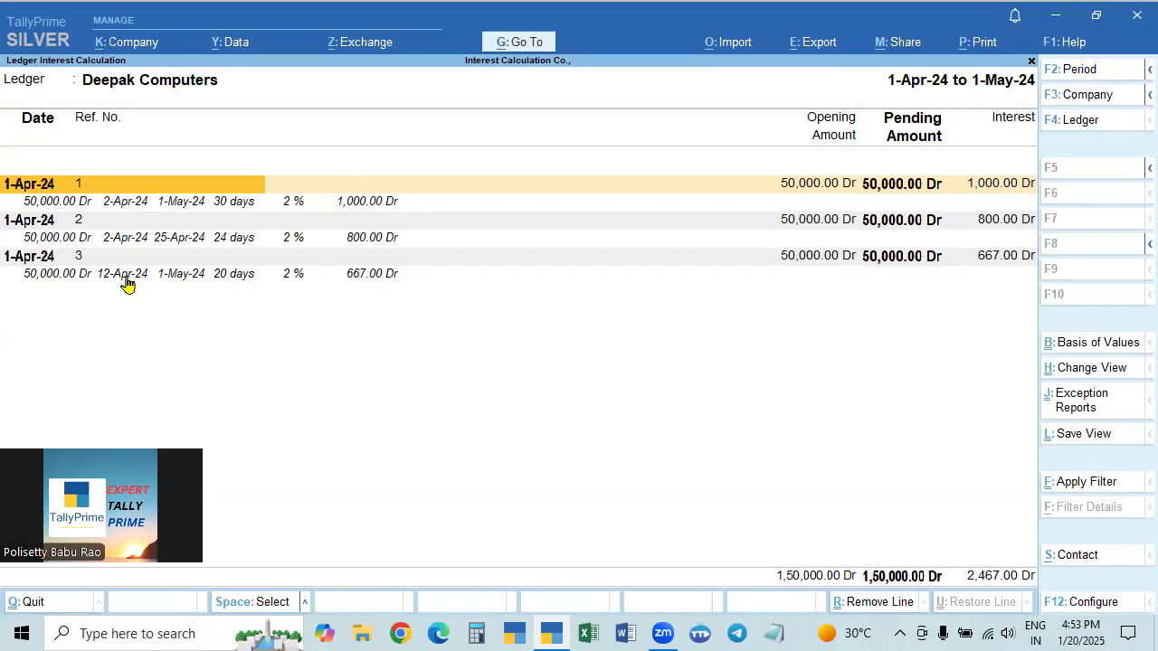
pyautogui.press('F2')
pyautogui.press('Return')
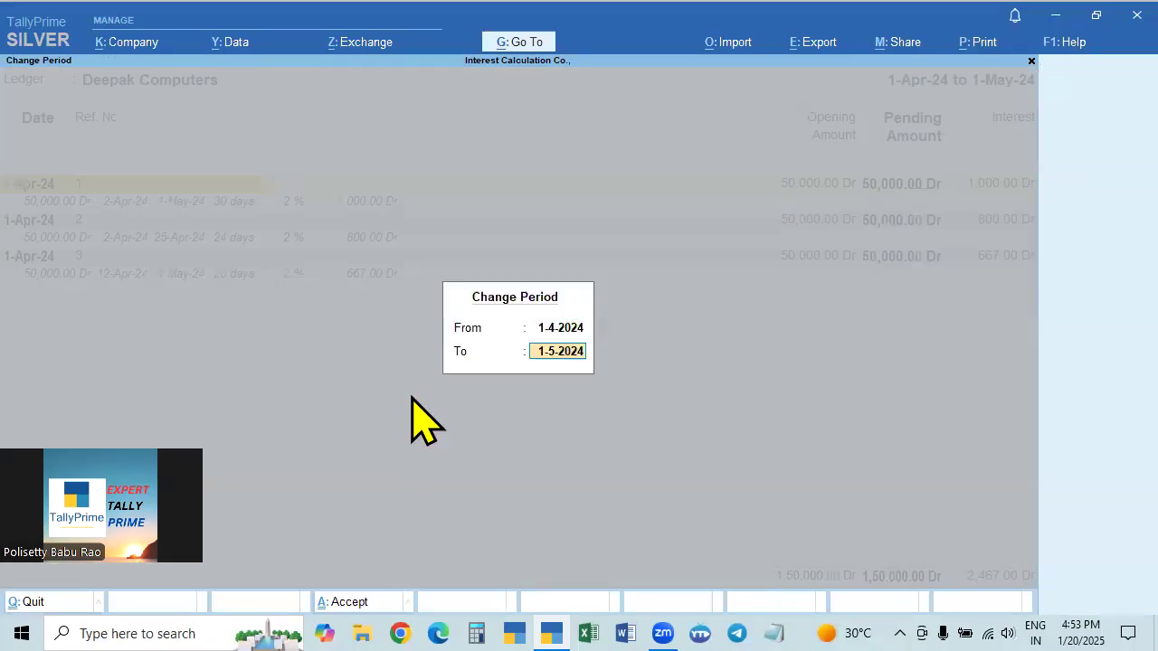
pyautogui.write('1.6')
pyautogui.press('Return')
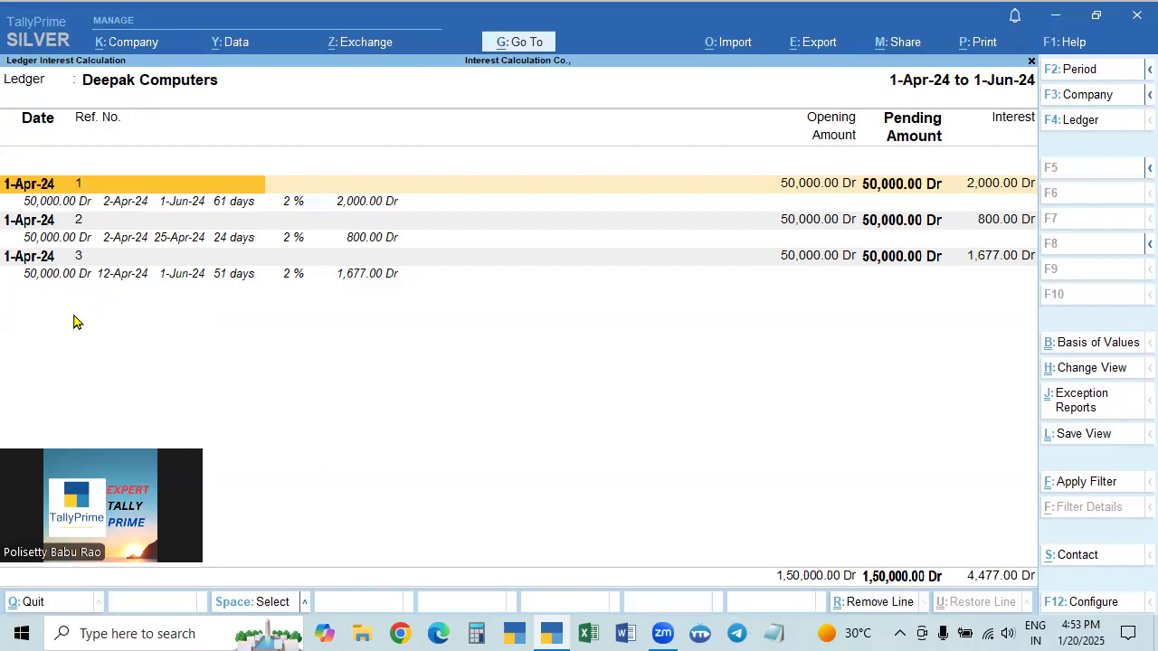
# Create another sales voucher with Deepak Computers as party and Sales as the sales ledger, accepting the default dispatch and party details.
pyautogui.click(512, 45)
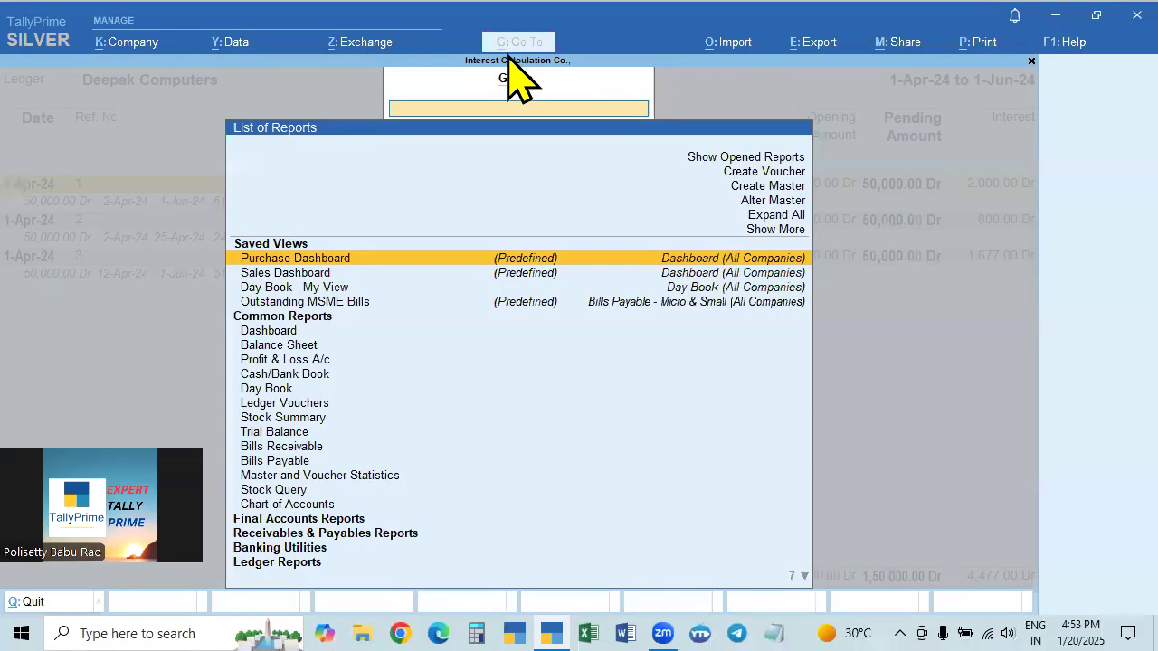
pyautogui.click(774, 172)
pyautogui.press('Down')
pyautogui.press('Return')
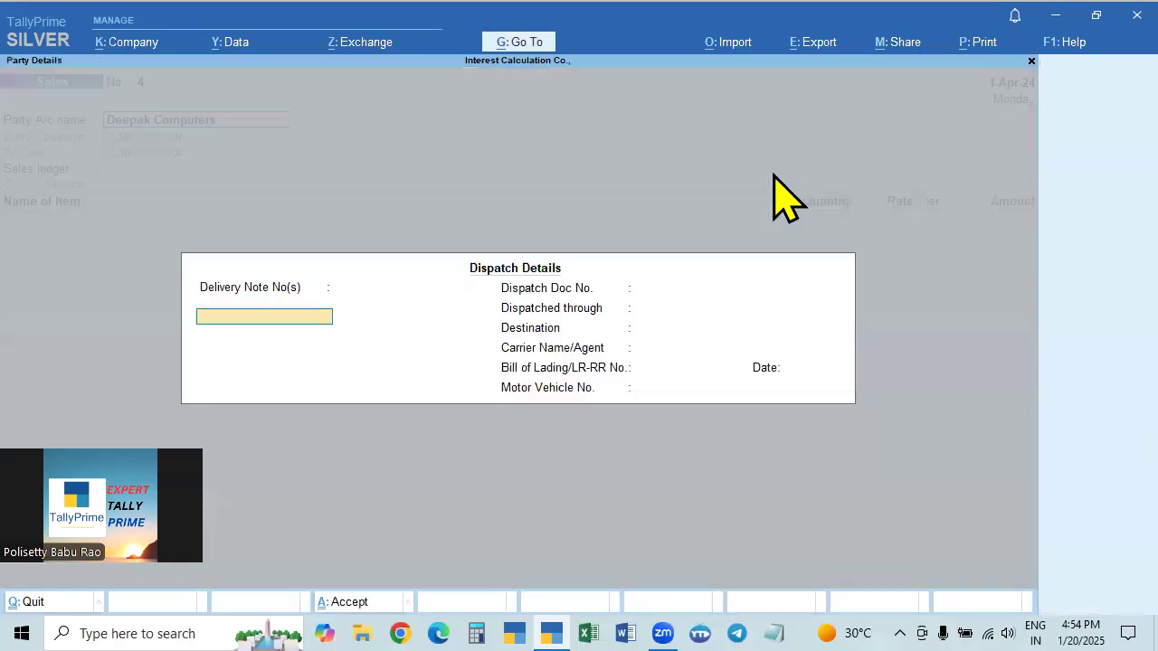
pyautogui.hotkey('ctrl', 'a')
pyautogui.hotkey('ctrl', 'a')
pyautogui.press('Return')
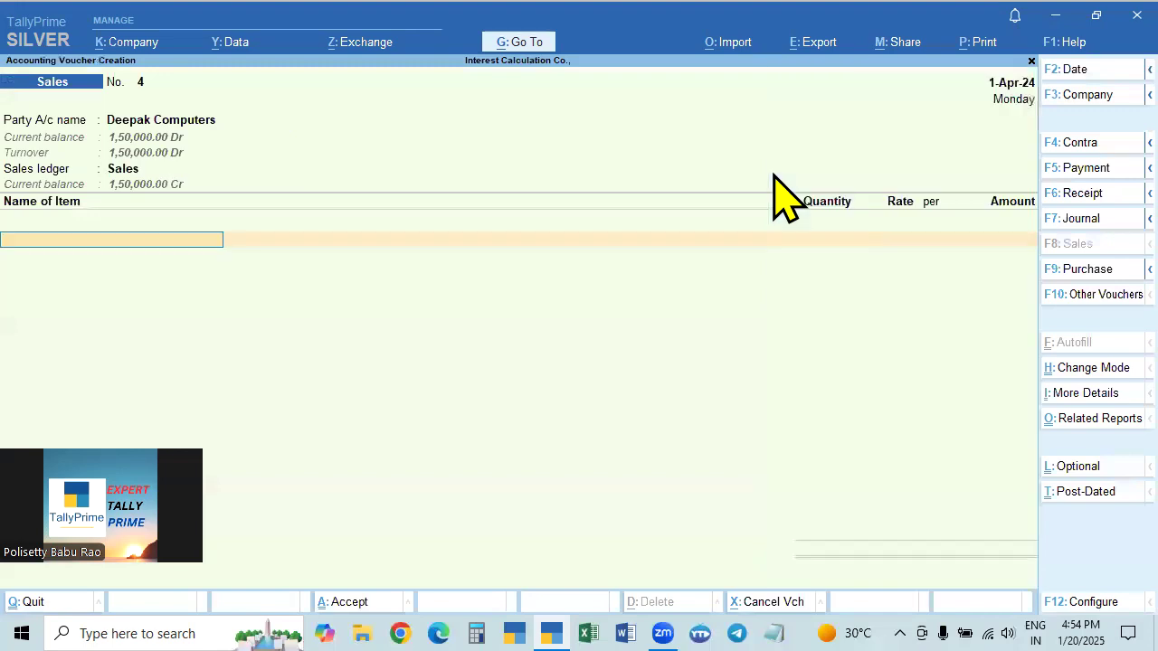
# Add 2 Pcs of Dell Laptop at a rate of 25,000 and finish the item list to reach the bill-wise details.
pyautogui.press('Down')
pyautogui.press('Down')
pyautogui.press('Return')
pyautogui.write('2')
pyautogui.press('Return')
pyautogui.press('Return')
pyautogui.press('Return')
pyautogui.press('Return')
pyautogui.press('Return')
pyautogui.press('Return')
pyautogui.press('Return')
pyautogui.press('Return')
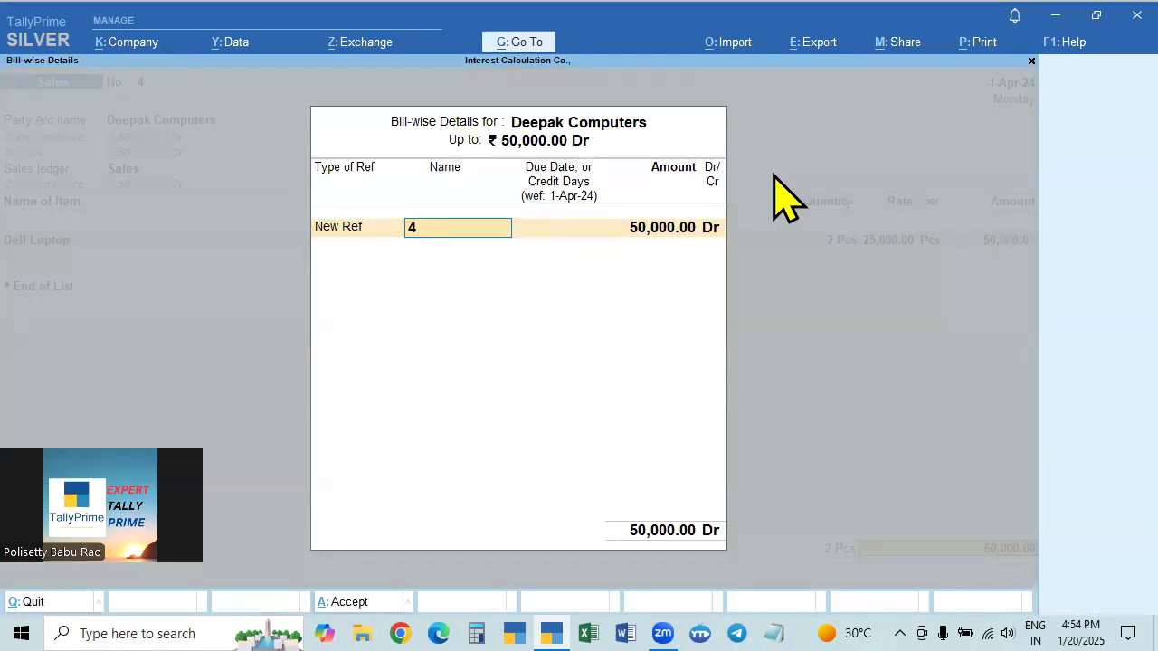
pyautogui.press('Return')
pyautogui.press('Return')
pyautogui.press('Return')
pyautogui.press('Return')
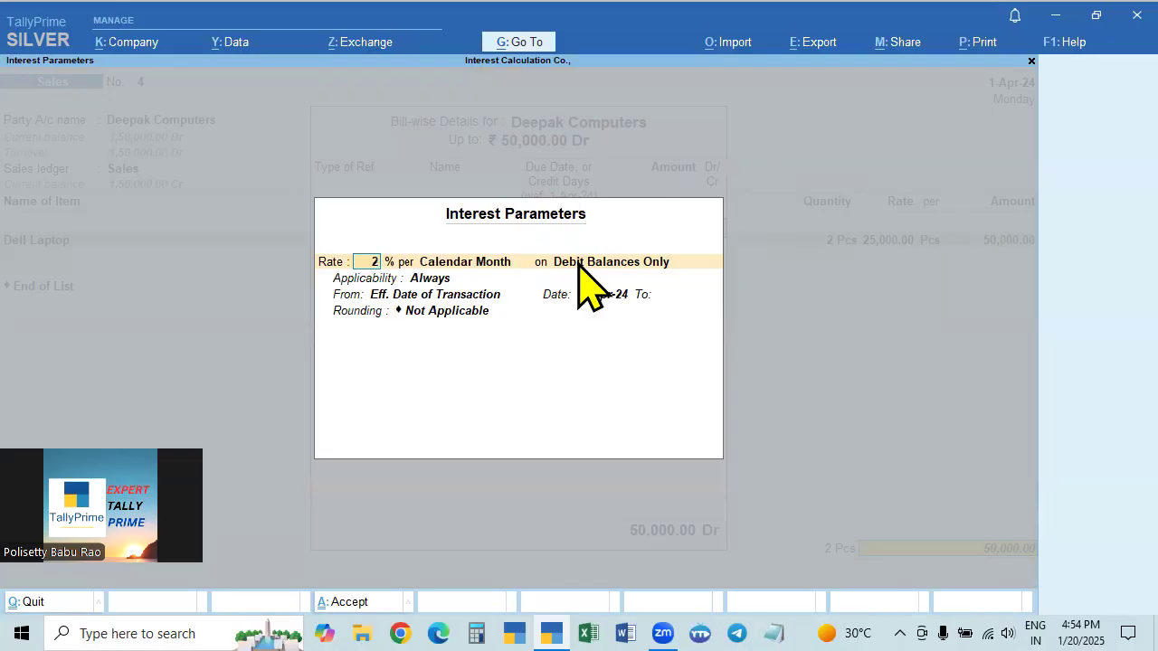
pyautogui.press('Return')
pyautogui.press('Return')
pyautogui.press('Return')
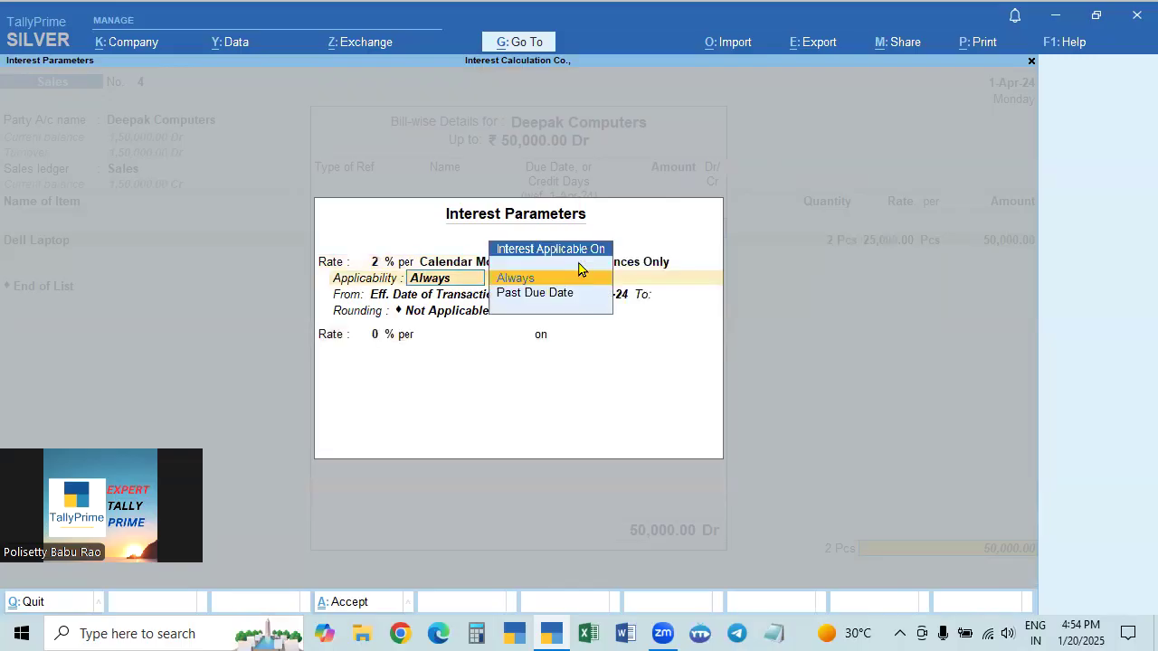
pyautogui.press('Down')
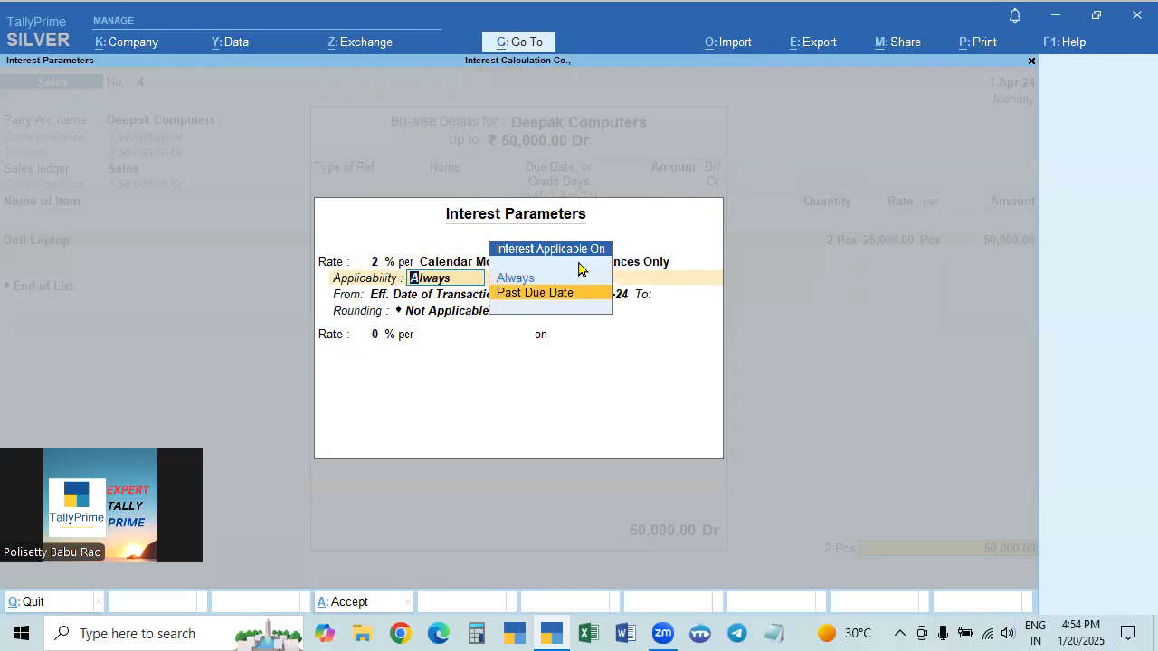
pyautogui.press('BackSpace')
pyautogui.press('BackSpace')
pyautogui.press('BackSpace')
pyautogui.press('BackSpace')
pyautogui.press('BackSpace')
pyautogui.press('BackSpace')
pyautogui.press('BackSpace')
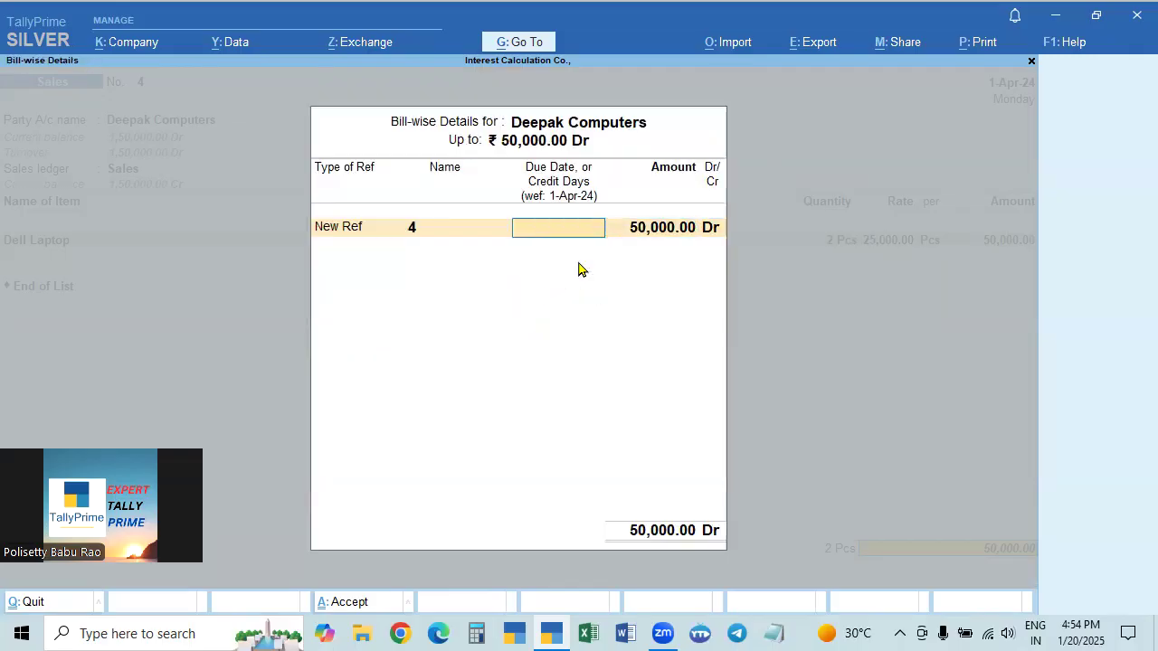
pyautogui.press('Return')
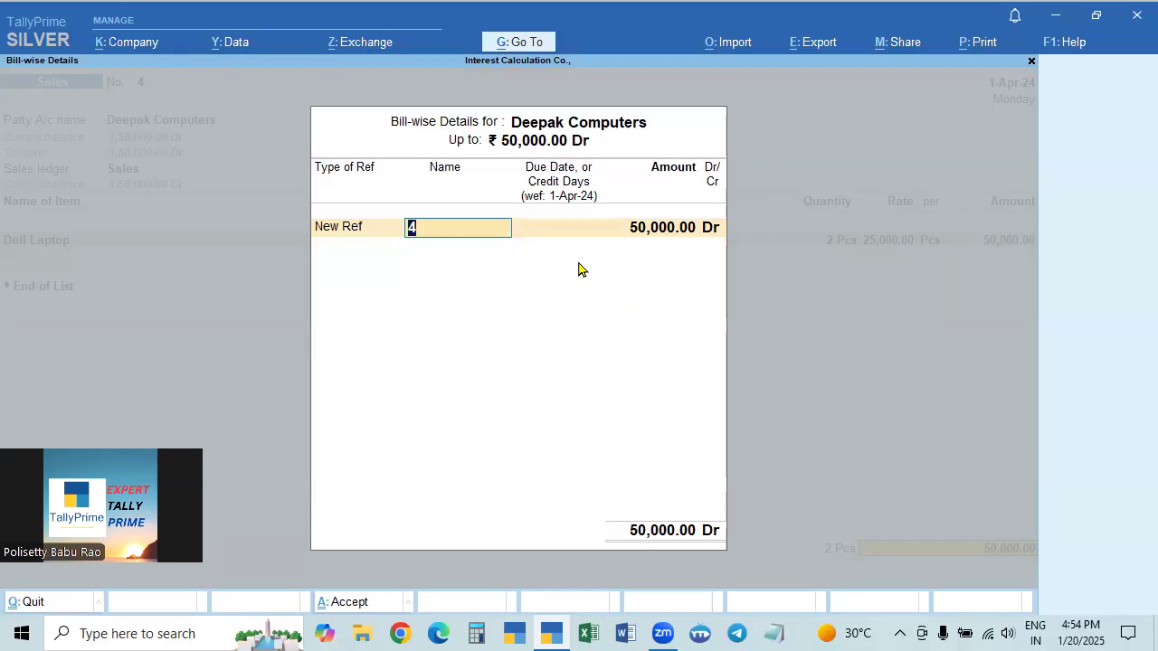
# Give the New Ref bill 5 credit days and accept its 50,000.00 Dr amount to continue to the interest parameters.
pyautogui.click(569, 228)
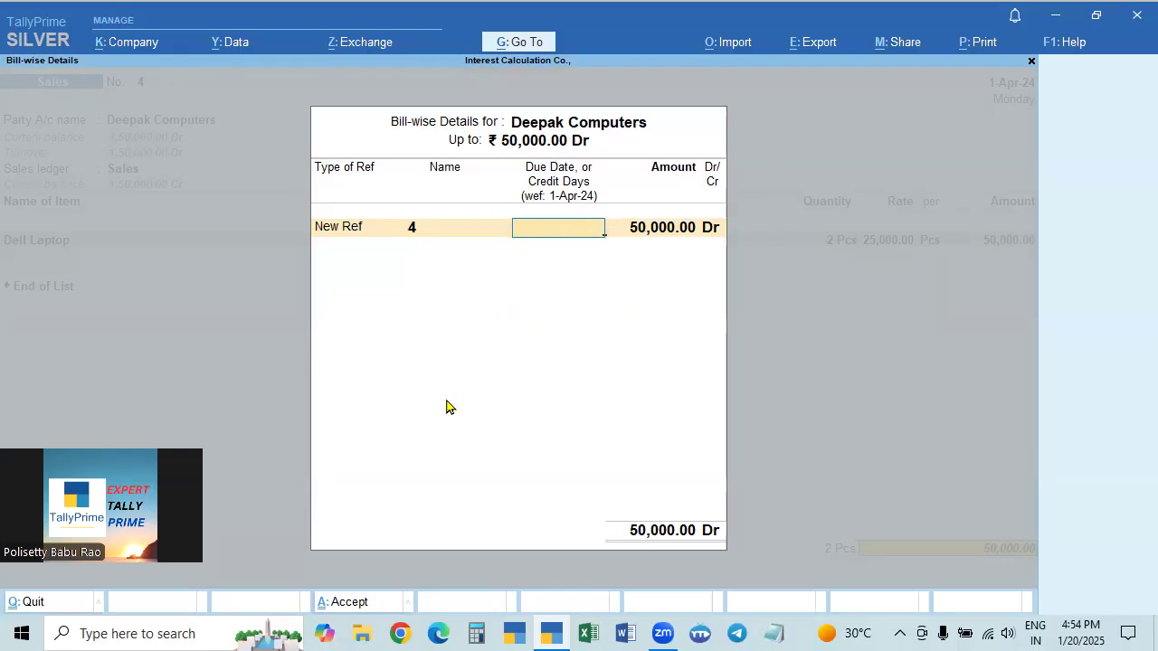
pyautogui.write('5')
pyautogui.press('Return')
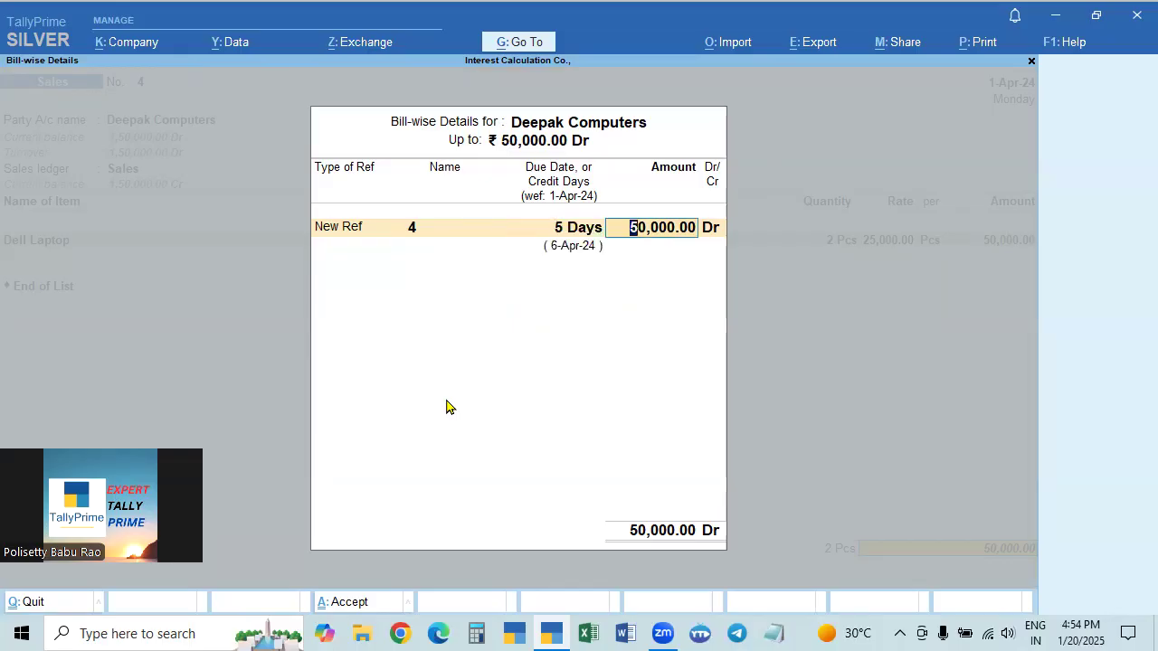
pyautogui.press('Return')
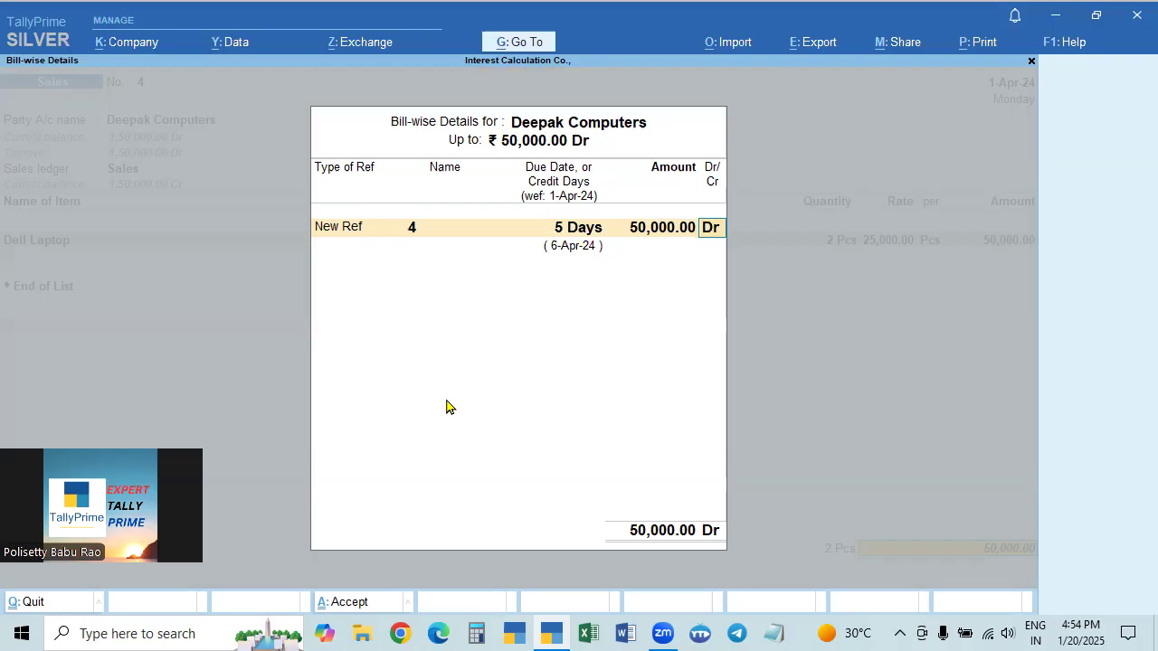
pyautogui.press('Return')
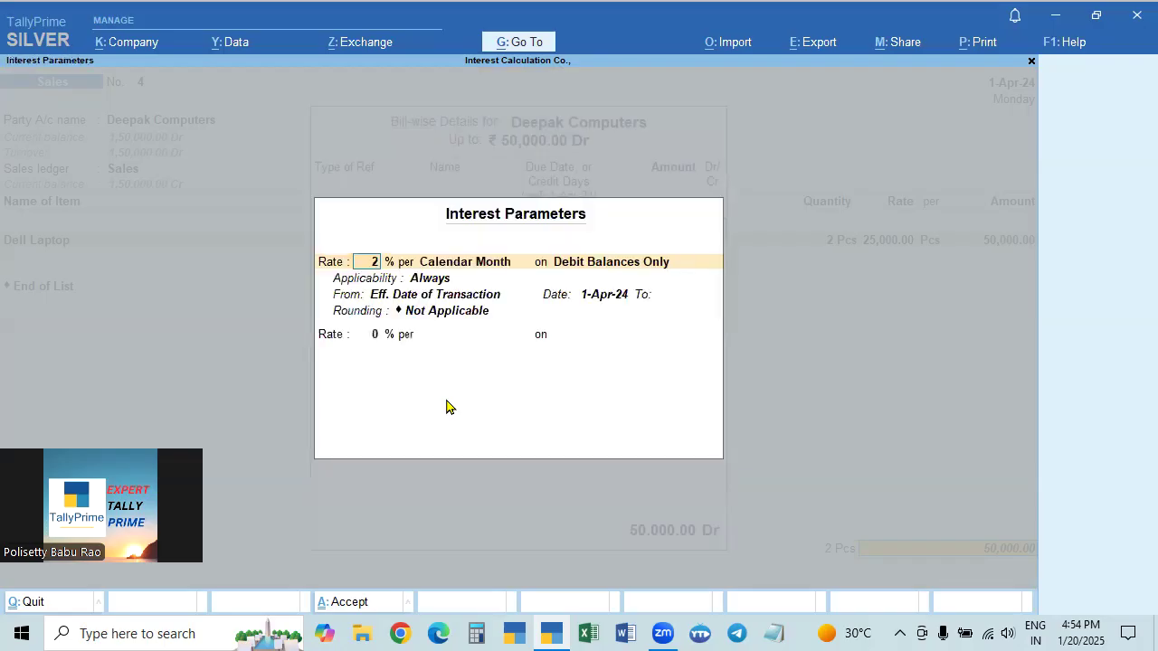
# Set this bill's interest applicability to Past Due Date by 10 days, calculated from Date of Applicability.
pyautogui.press('Return')
pyautogui.press('Return')
pyautogui.press('Return')
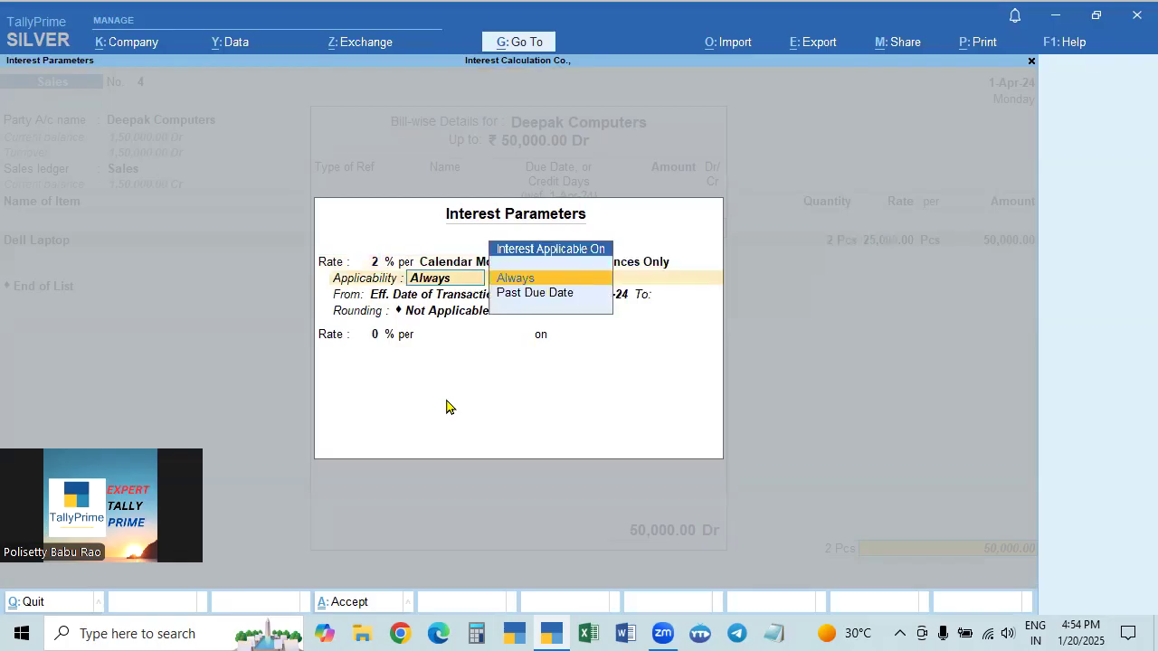
pyautogui.press('Down')
pyautogui.press('Return')
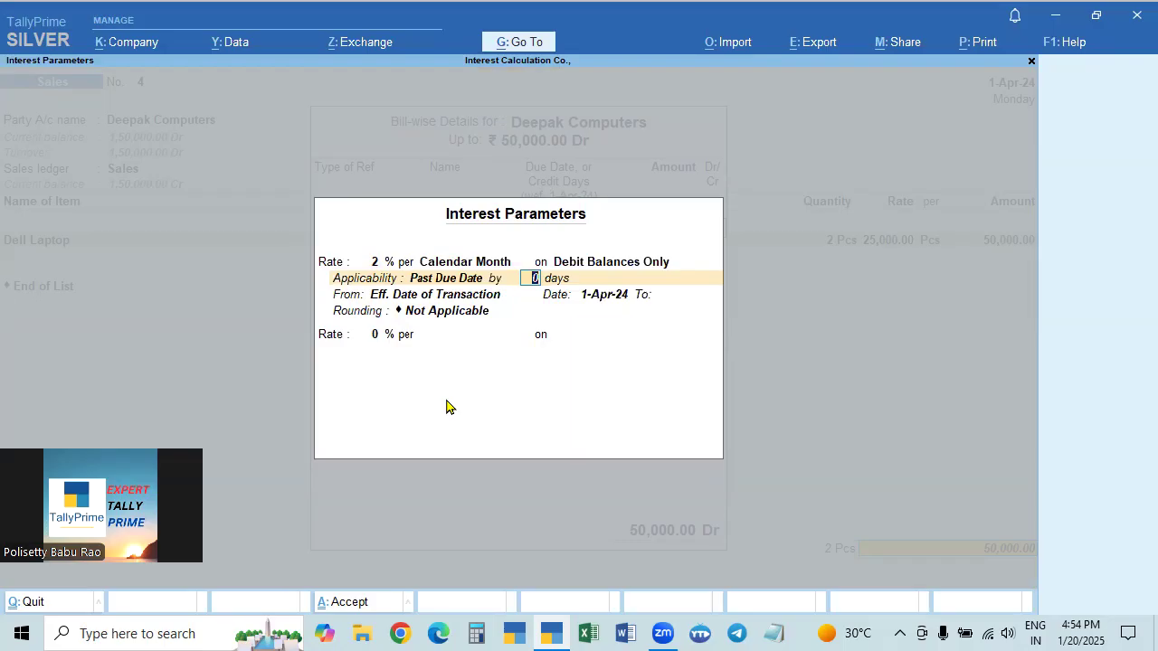
pyautogui.write('10')
pyautogui.press('Return')
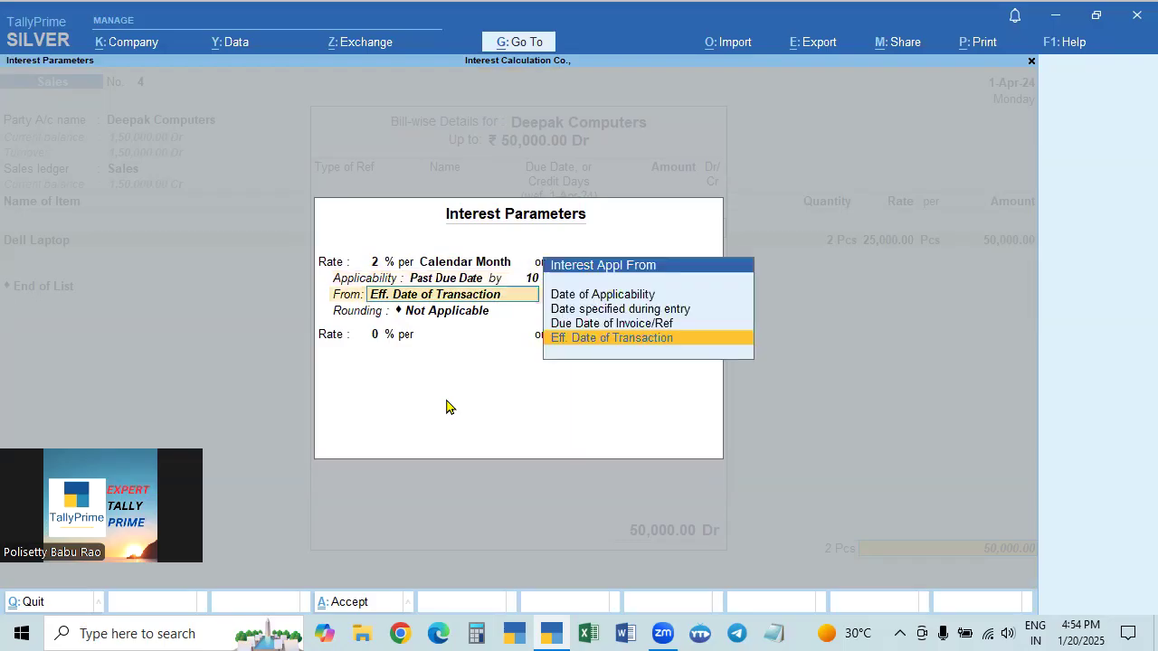
pyautogui.press('Up')
pyautogui.press('Up')
pyautogui.press('Up')
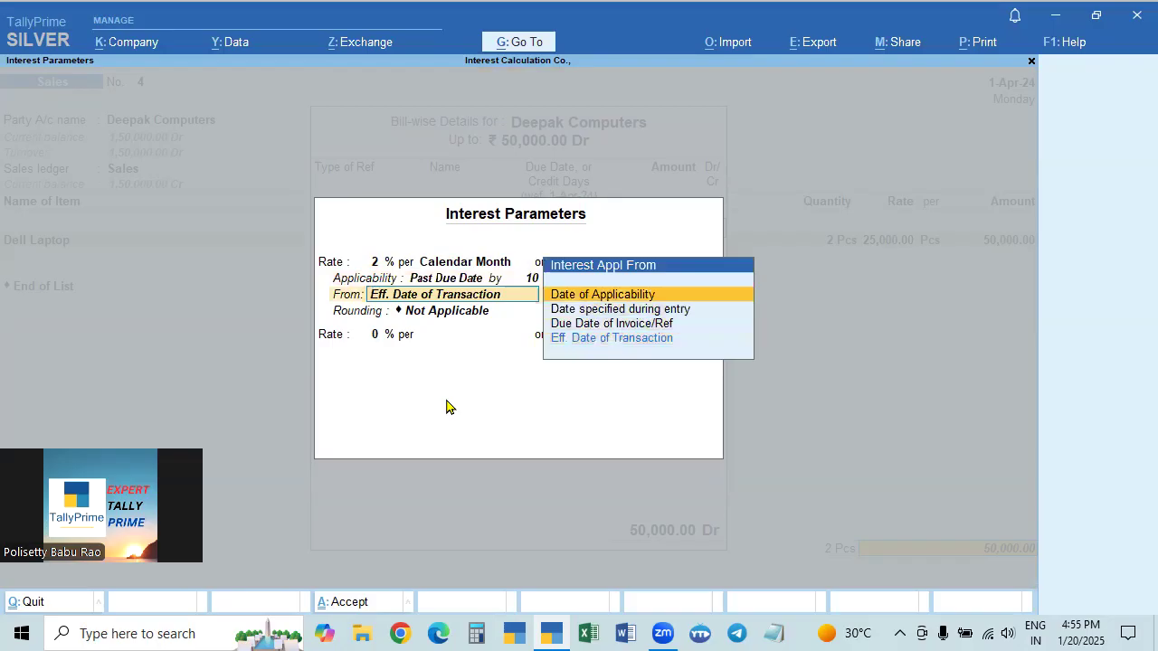
pyautogui.press('Return')
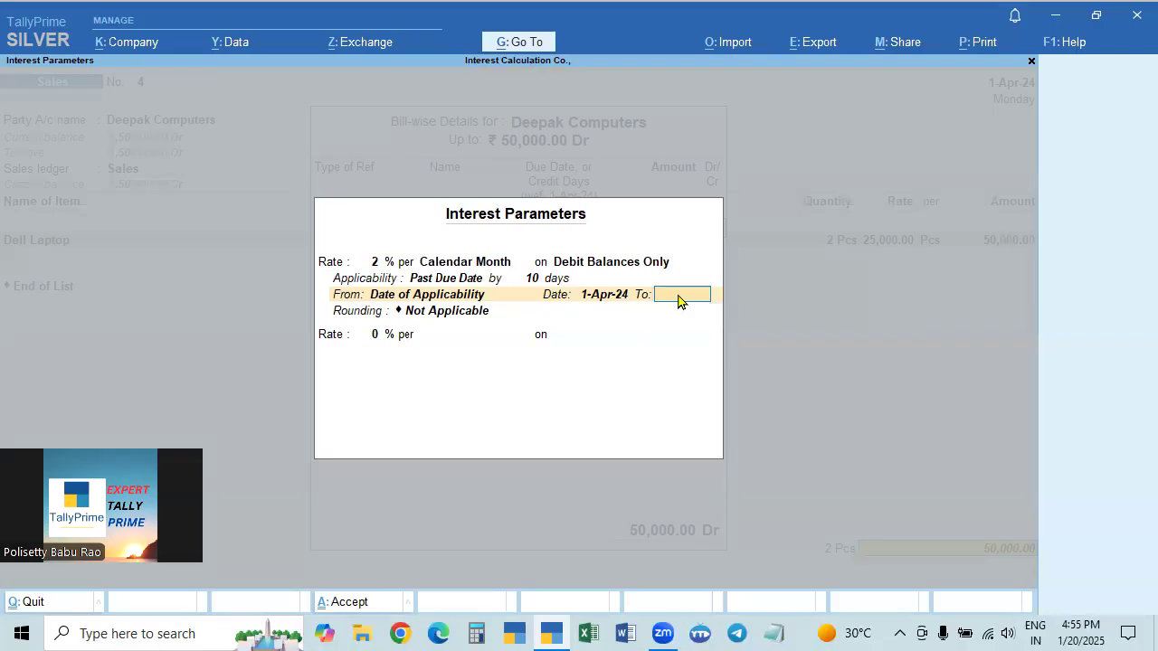
# Save the sales voucher without an interest end date or rounding, and return to the interest report to examine bill 4's interest line.
pyautogui.press('Return')
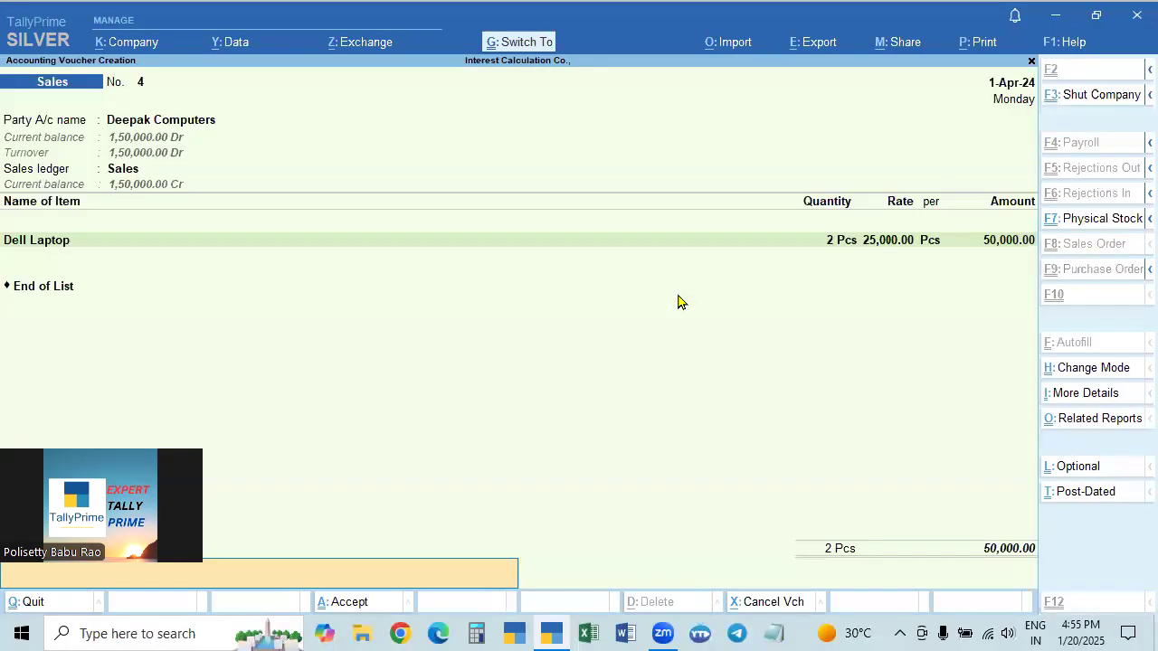
pyautogui.press('Return')
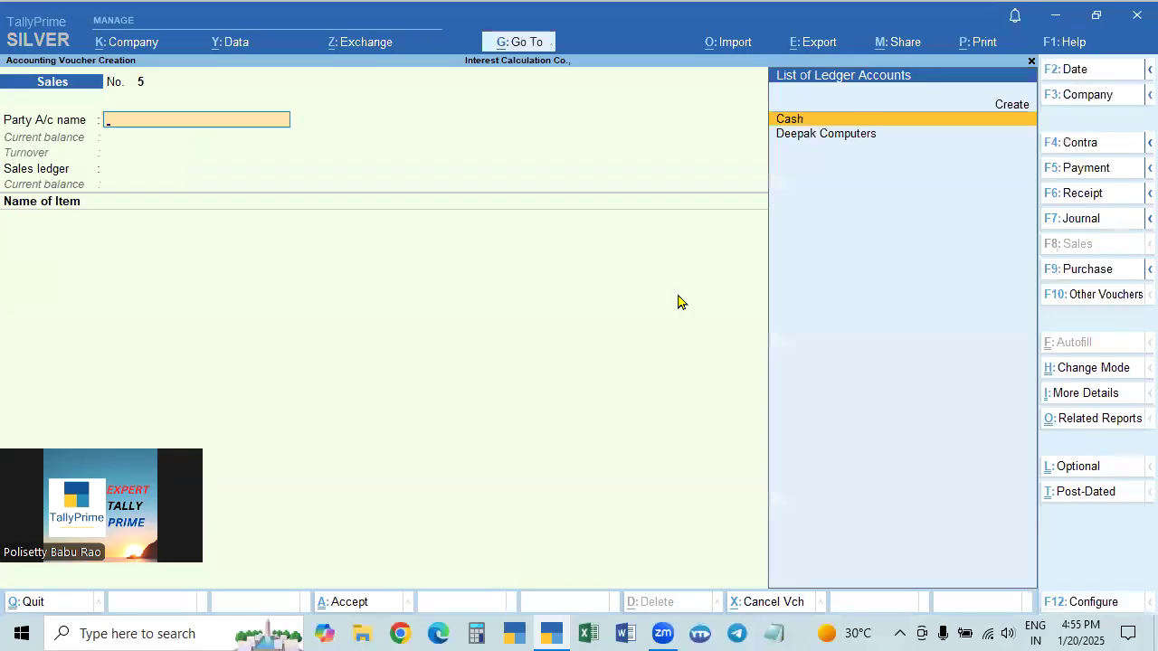
pyautogui.press('Escape')
pyautogui.press('Return')
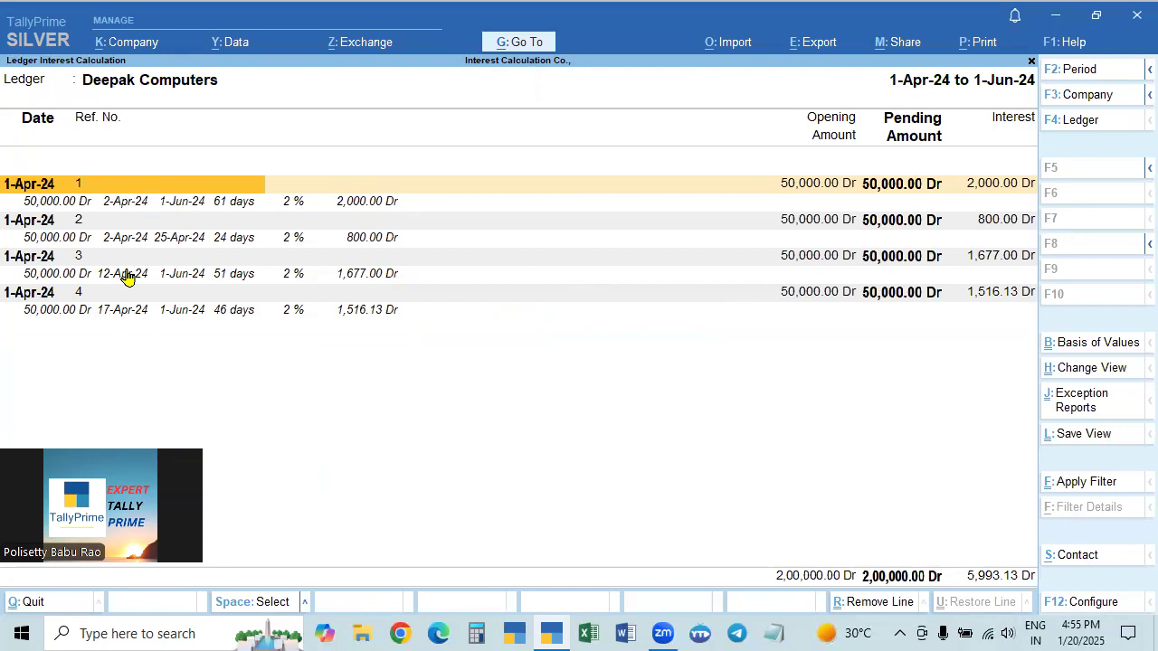
pyautogui.click(109, 317)
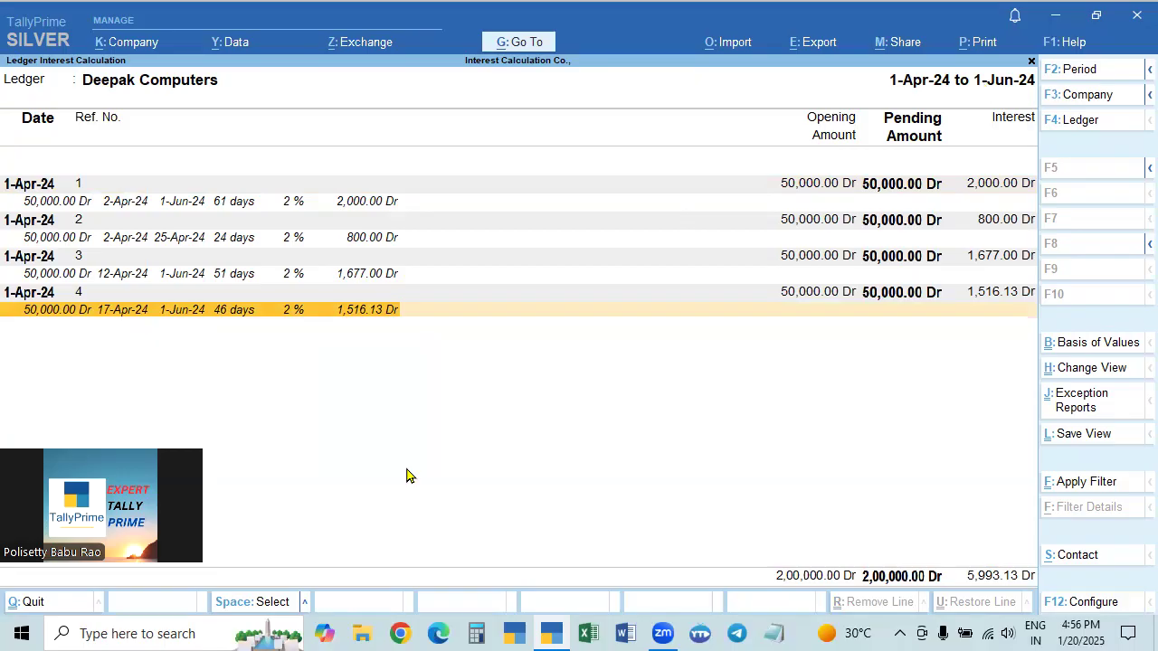
# Change the interest report period to 1-4-2024 through 1-5-2024 to examine each bill's interest for that period.
pyautogui.press('F2')
pyautogui.write('1')
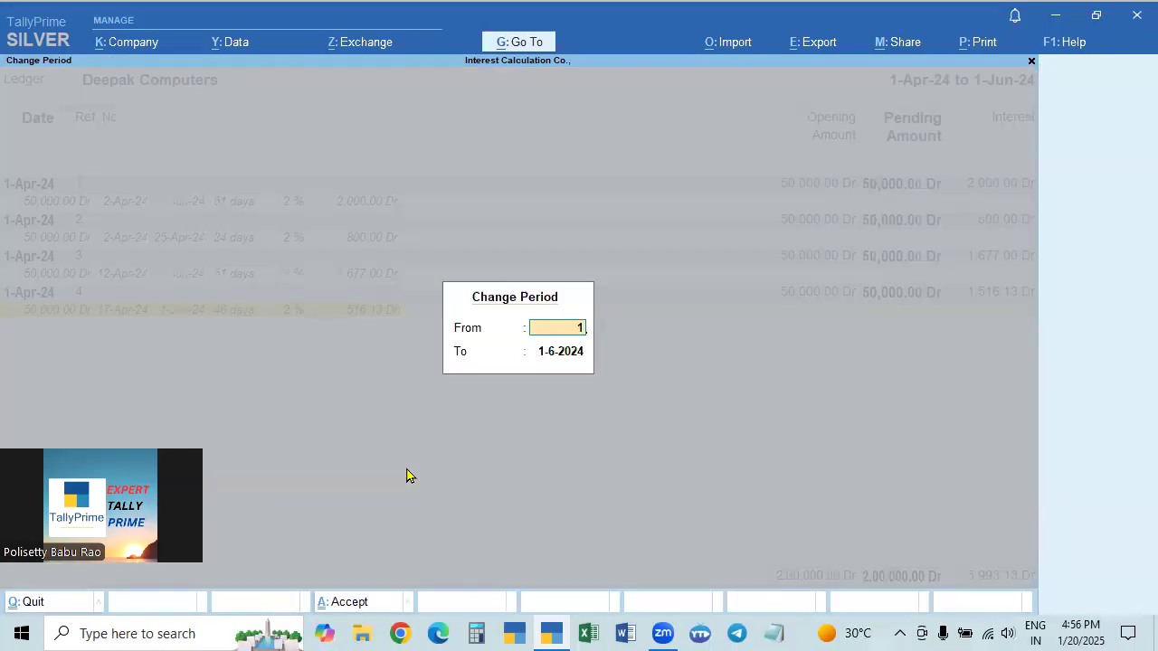
pyautogui.write('.4')
pyautogui.press('Return')
pyautogui.write('1.5')
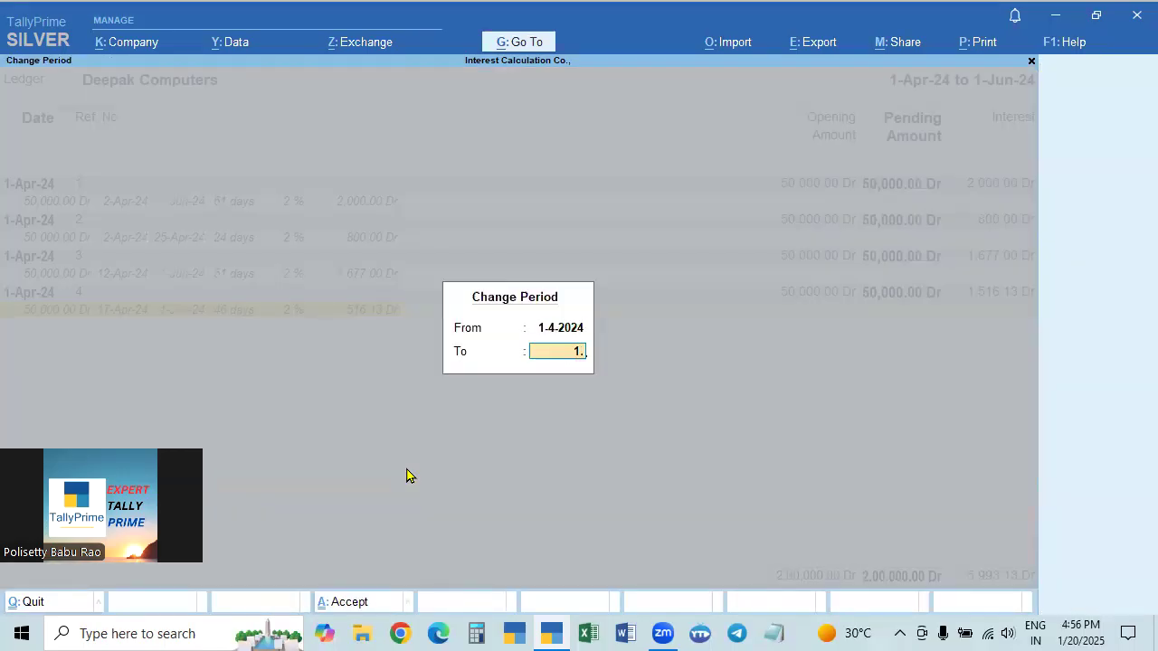
pyautogui.press('Return')
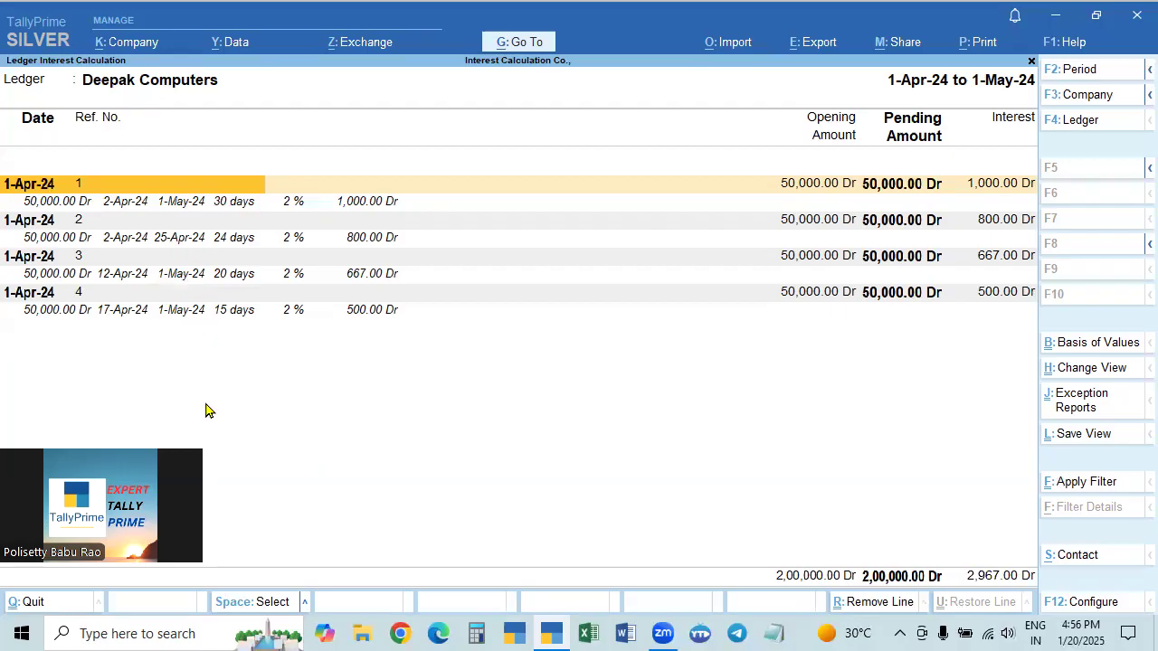
# Set the interest report period back to 1-Apr-24 through 1-Jun-24 and review the bill-wise interest.
pyautogui.press('F2')
pyautogui.write('1.4')
pyautogui.press('Return')
pyautogui.write('1.6')
pyautogui.press('Return')
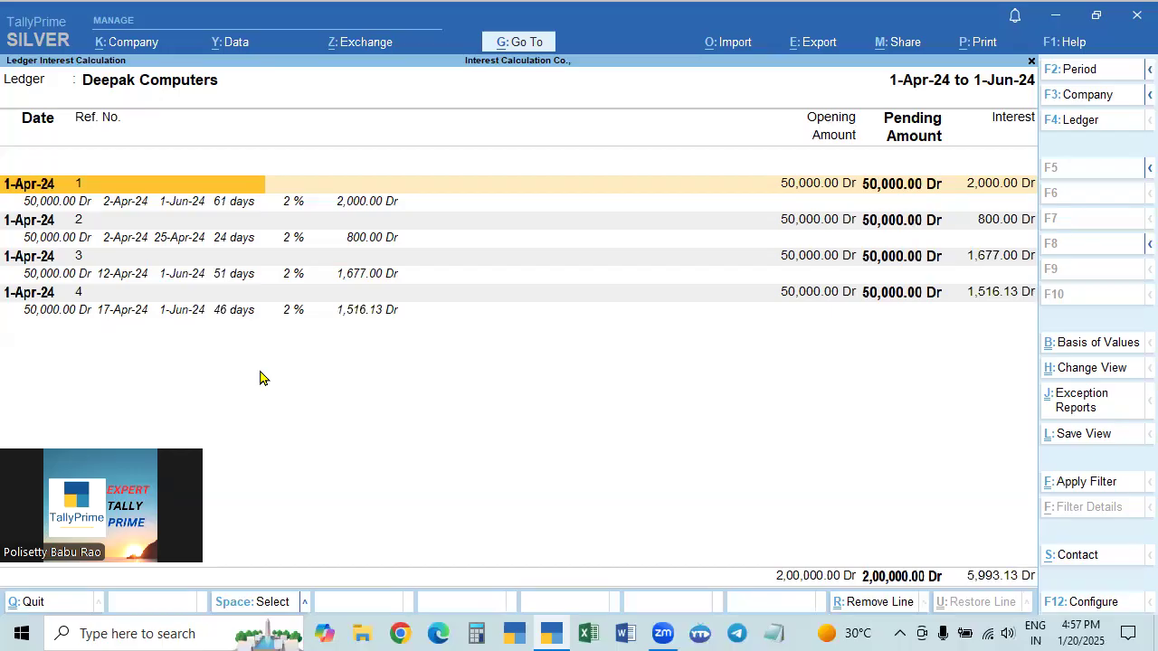
# Start a new sales voucher for Deepak Computers, accepting the dispatch and party details without entries.
pyautogui.click(519, 43)
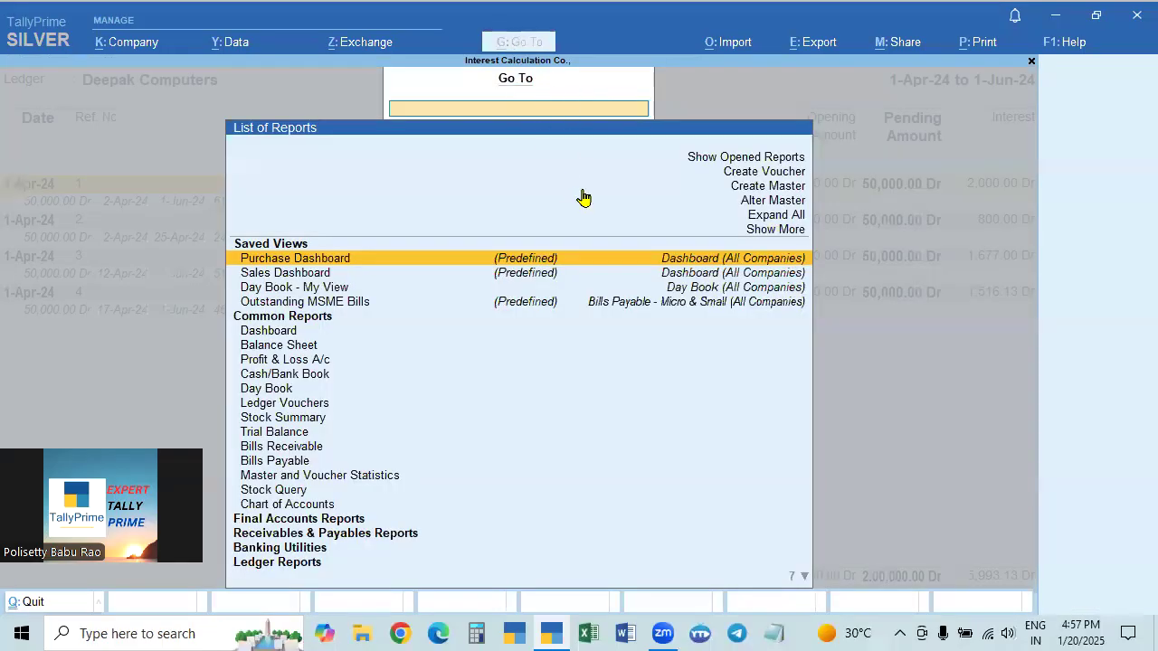
pyautogui.click(764, 174)
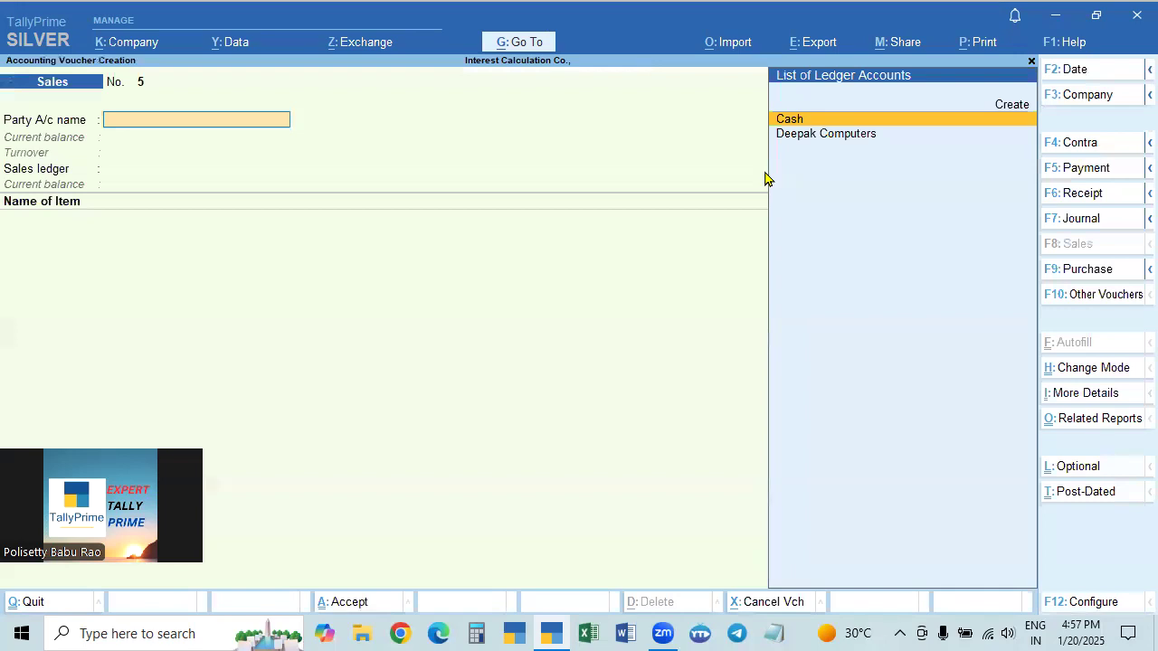
pyautogui.press('Down')
pyautogui.press('Return')
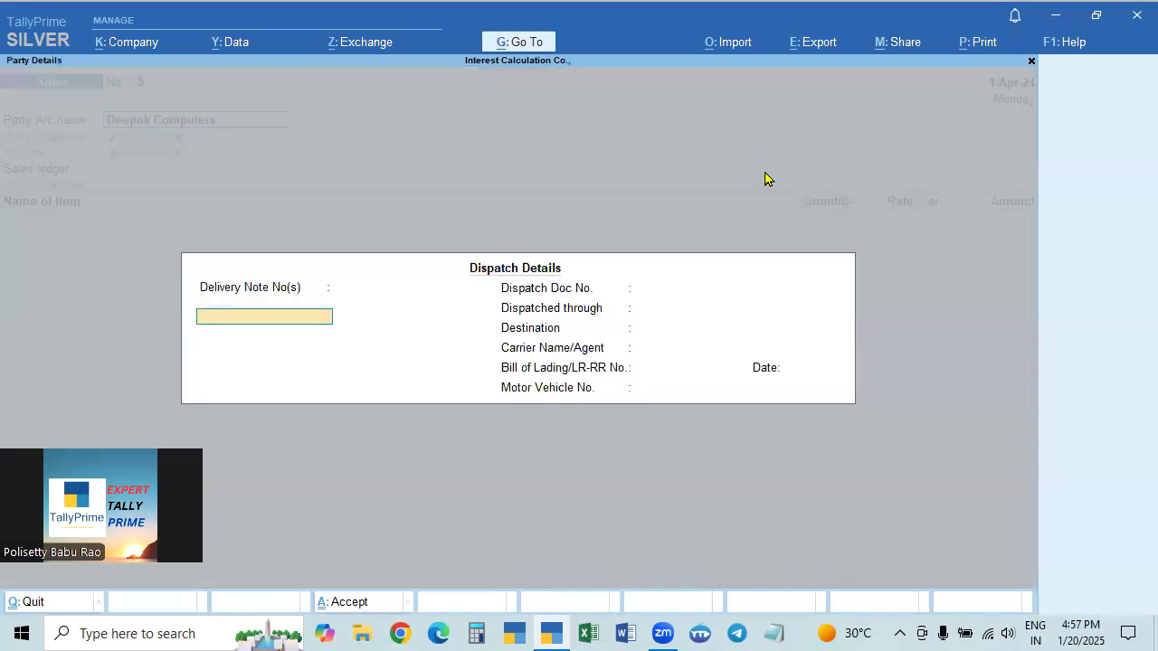
pyautogui.hotkey('ctrl', 'a')
pyautogui.hotkey('ctrl', 'a')
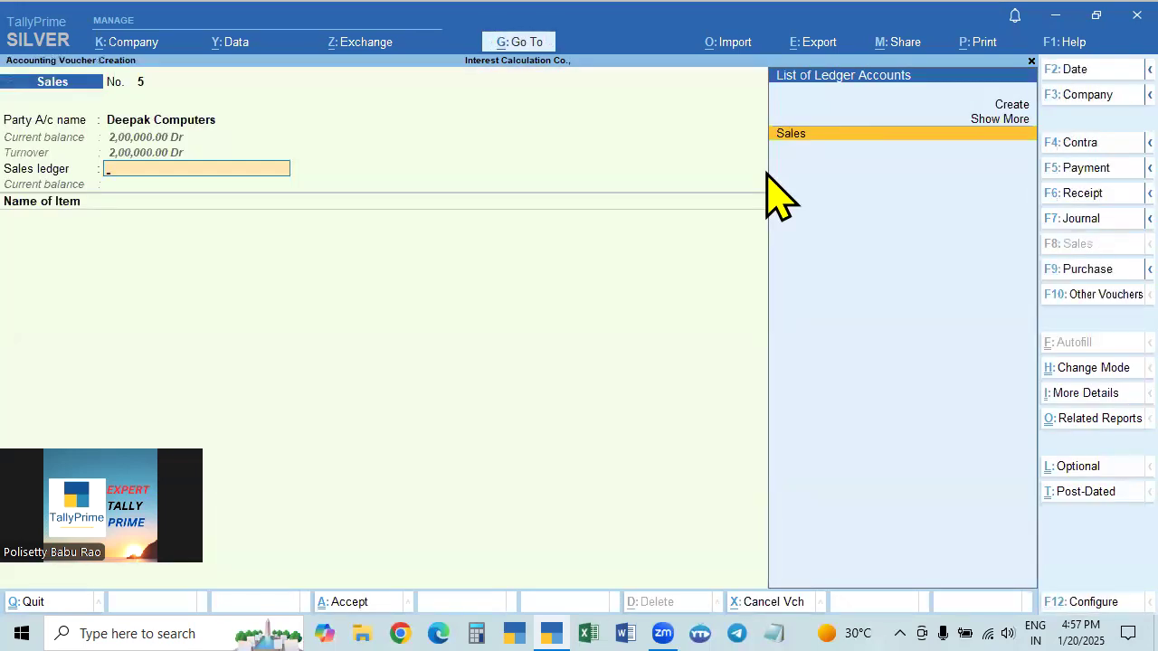
# Choose the Sales ledger and add 2 Pcs of HP Computers at a rate of 25,000.
pyautogui.press('Return')
pyautogui.press('Down')
pyautogui.press('Down')
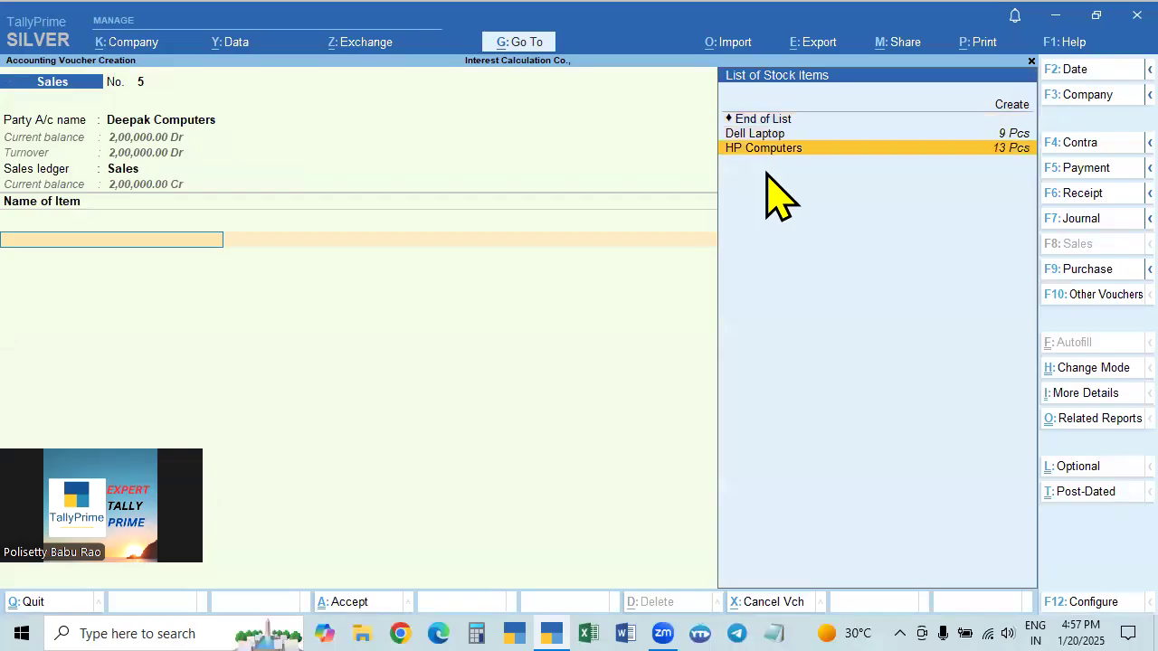
pyautogui.press('Return')
pyautogui.press('Return')
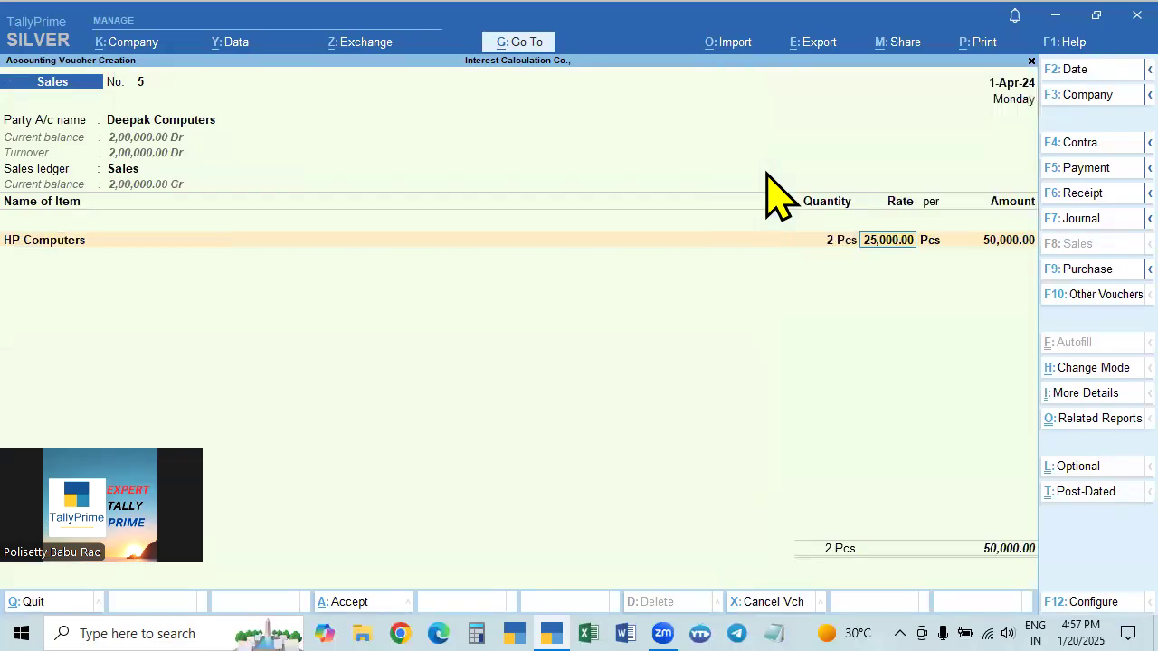
pyautogui.press('Return')
pyautogui.press('Return')
pyautogui.press('Return')
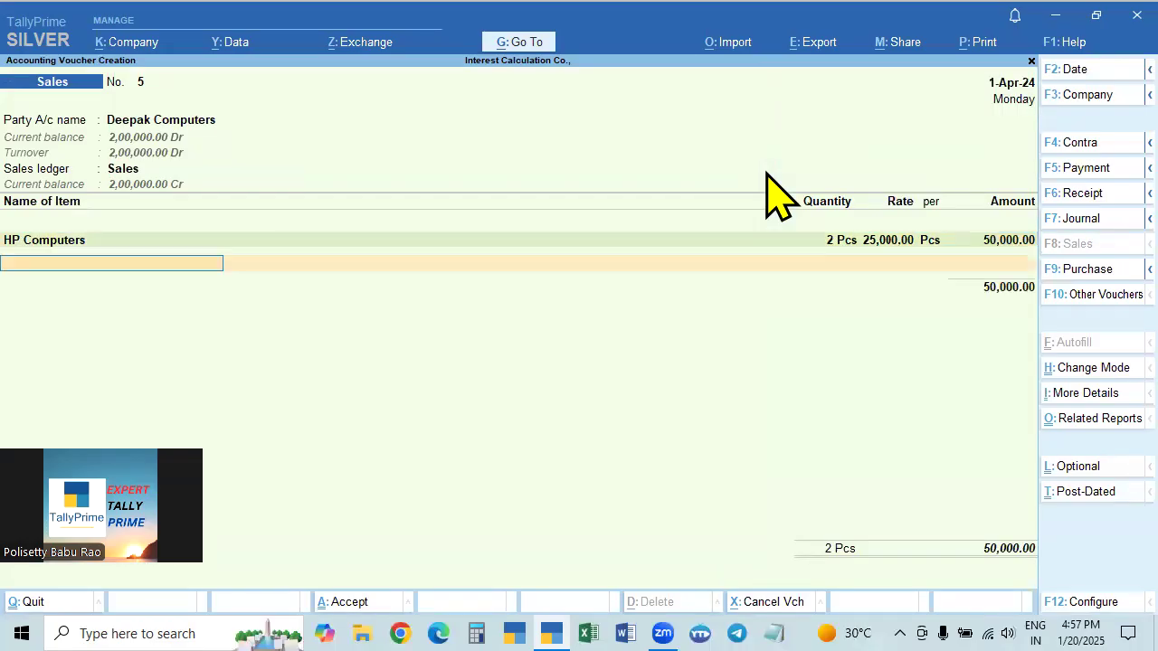
# Finish the item list and accept New Ref bill 5 for 50,000.00 Dr without credit days to reach the interest parameters.
pyautogui.press('Return')
pyautogui.press('Return')
pyautogui.press('Return')
pyautogui.press('Return')
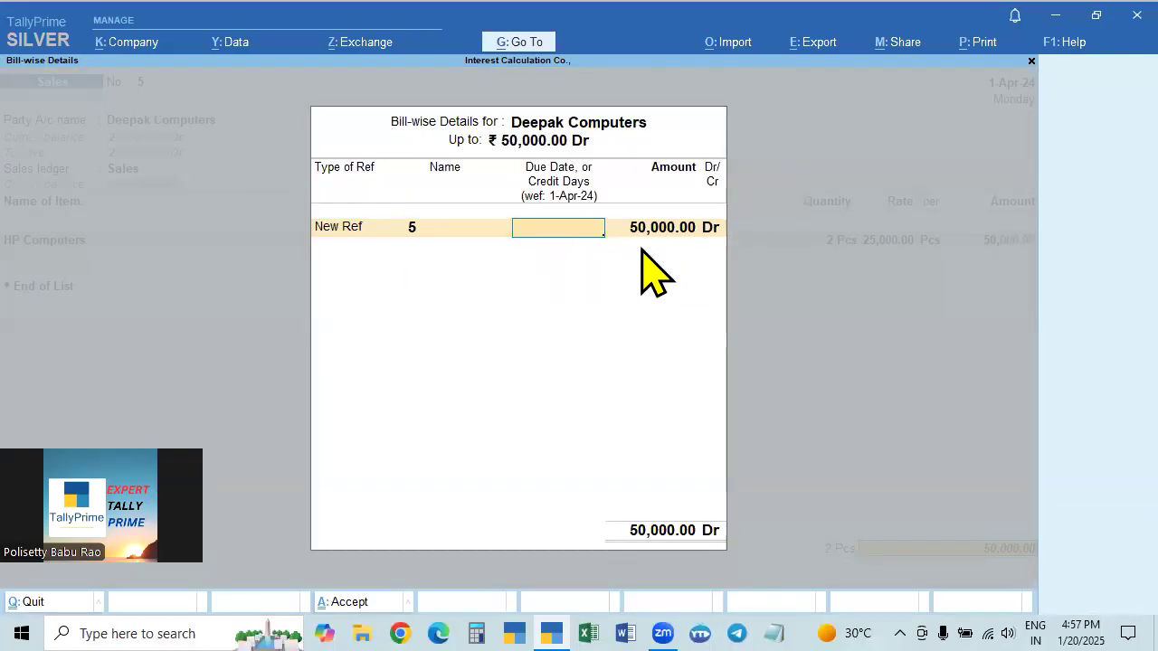
pyautogui.press('Return')
pyautogui.press('Return')
pyautogui.press('Return')
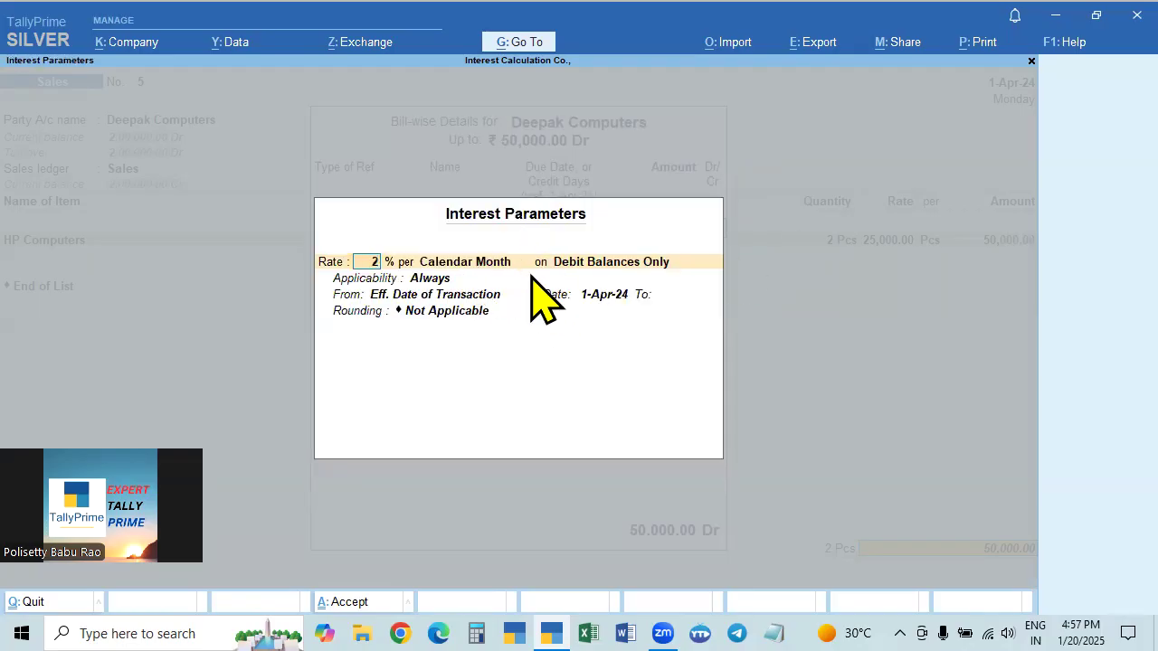
# Keep the 2% interest applicability as Always and calculate it from Date specified during entry.
pyautogui.click(360, 278)
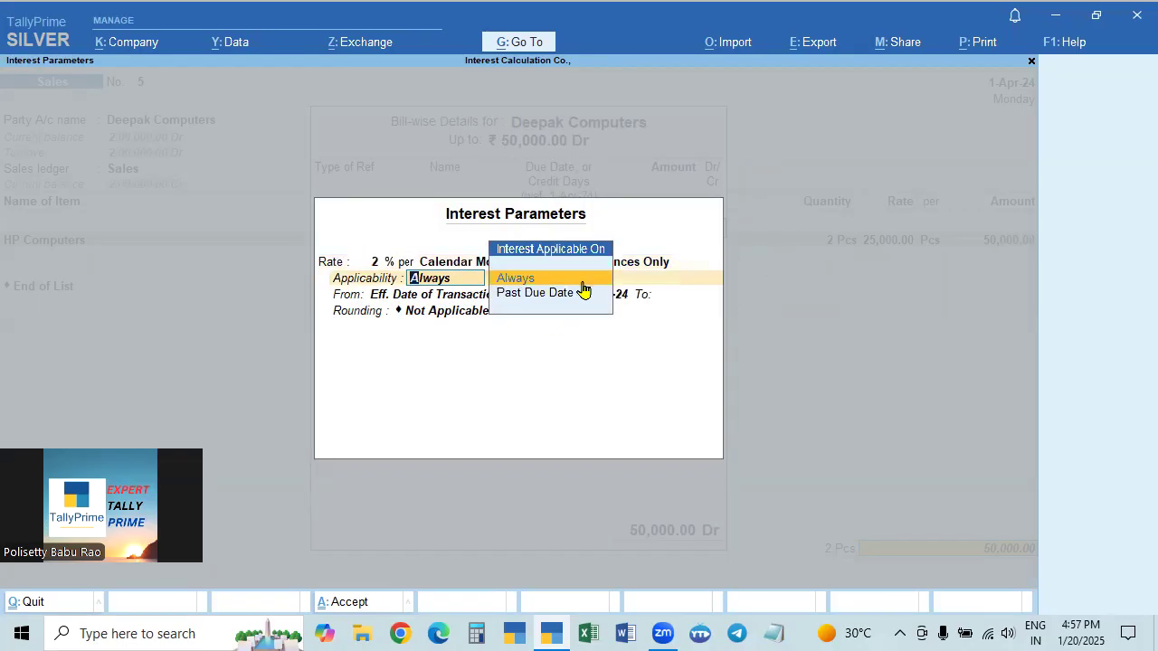
pyautogui.click(644, 265)
pyautogui.press('Return')
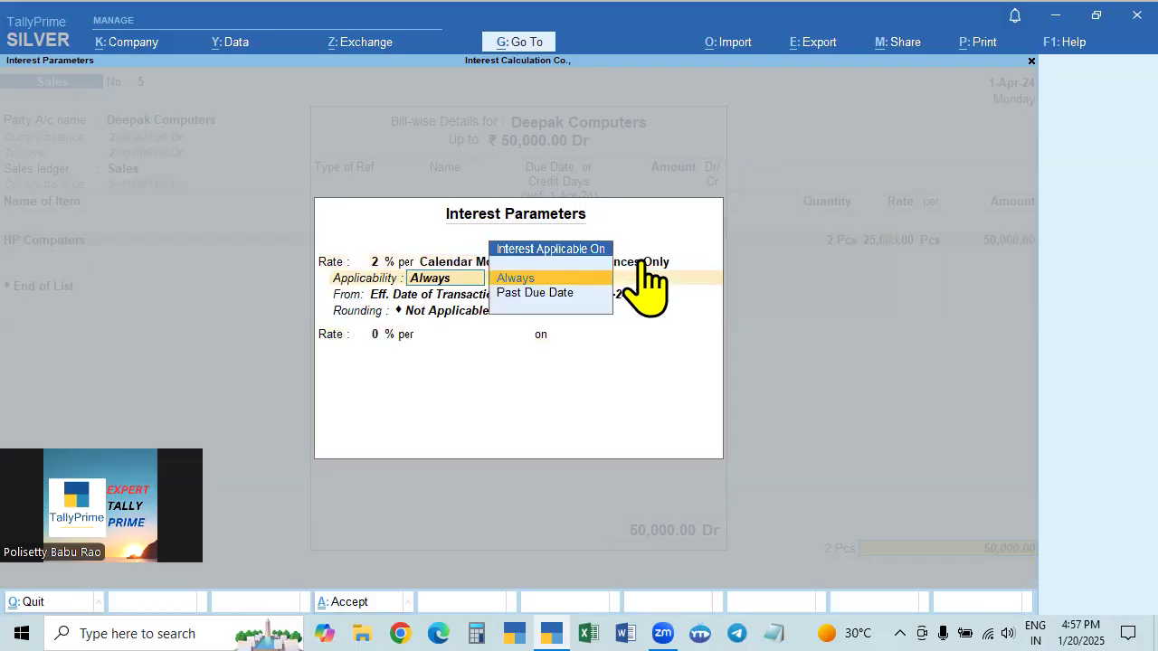
pyautogui.press('Return')
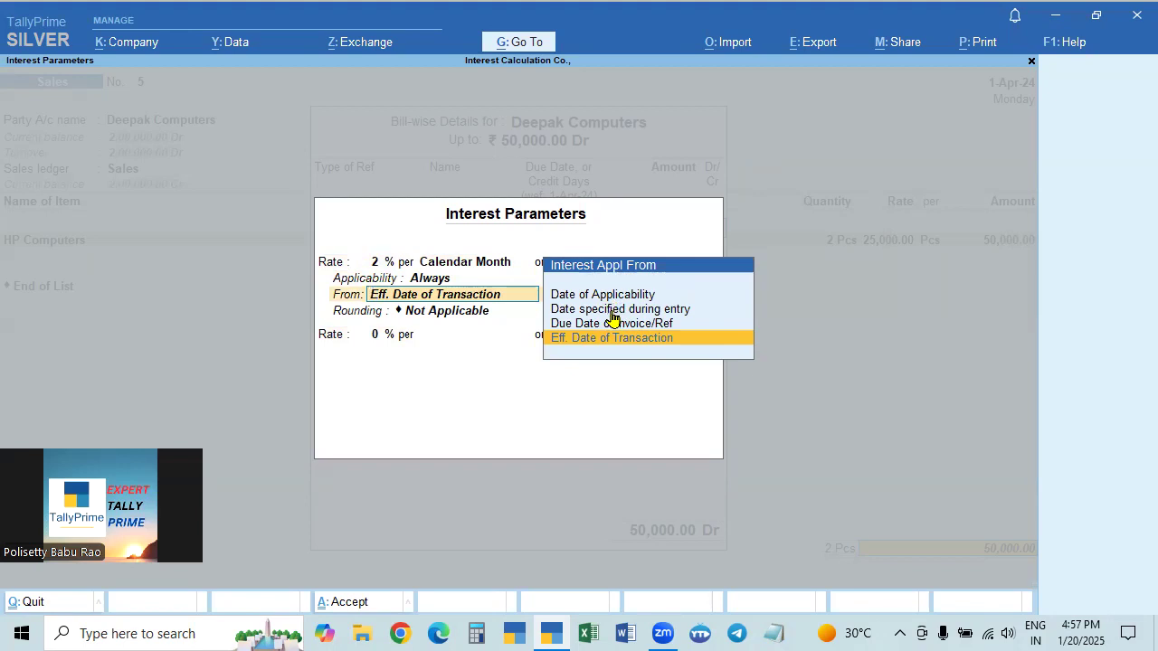
pyautogui.click(419, 282)
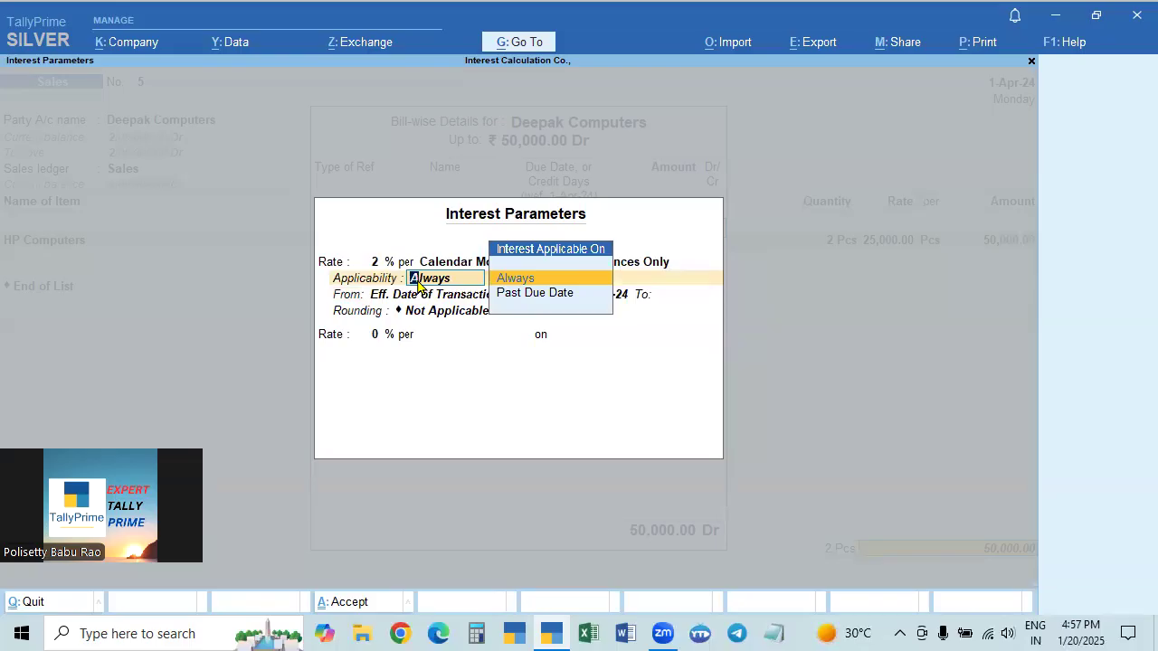
pyautogui.press('Return')
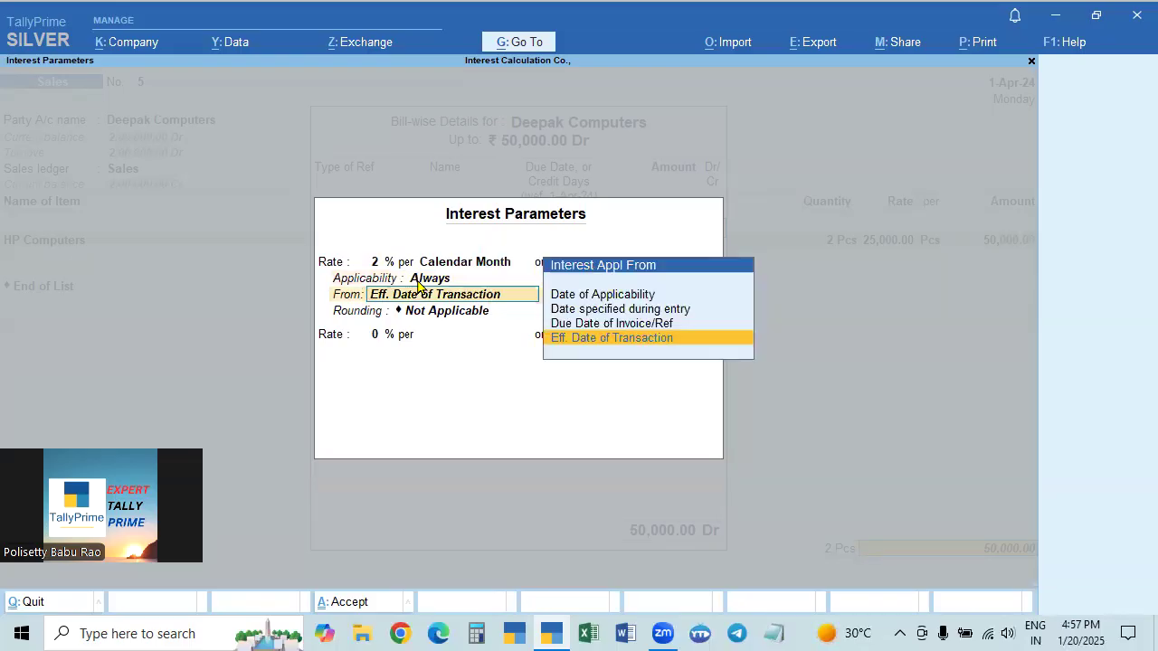
pyautogui.press('Up')
pyautogui.press('Up')
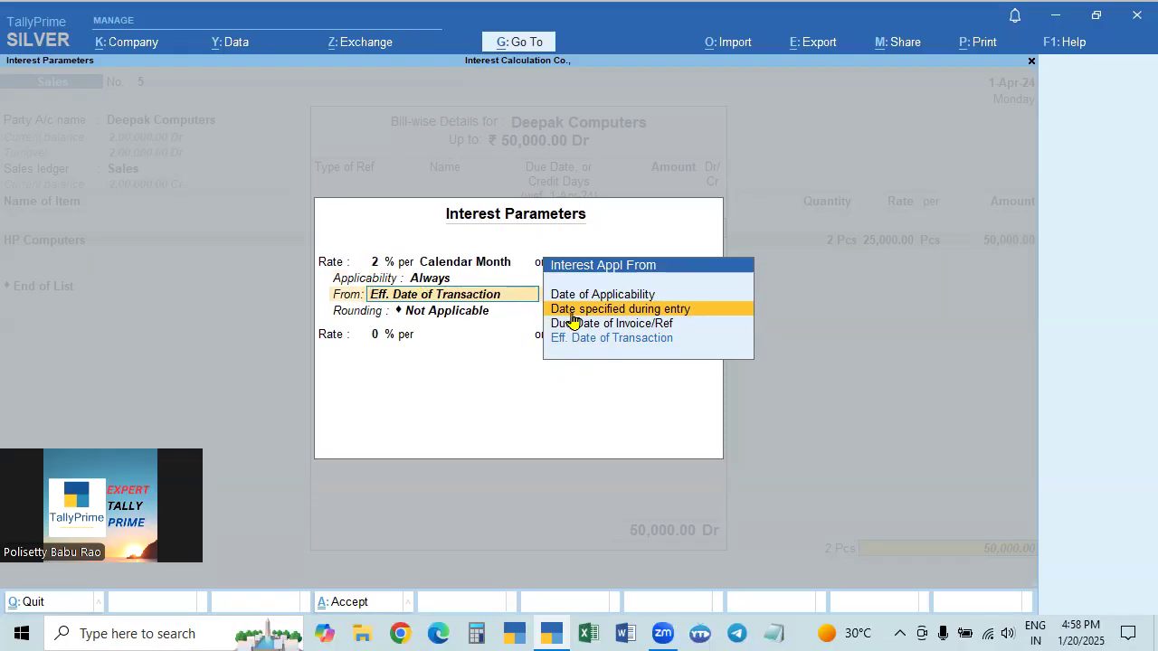
pyautogui.click(649, 309)
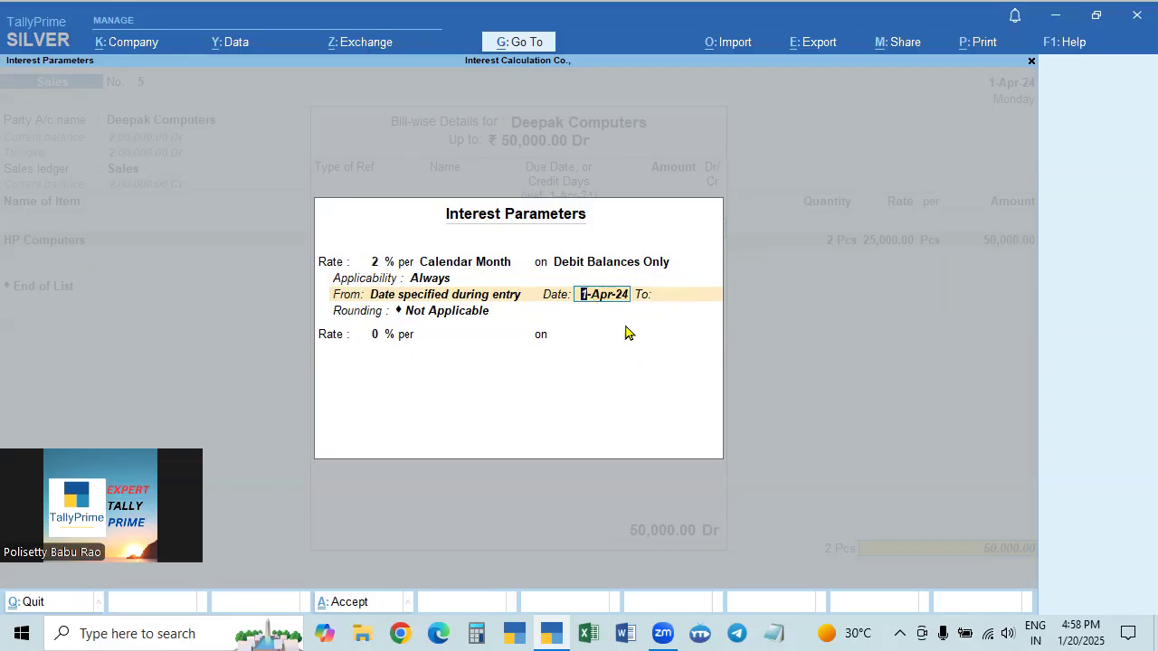
# Set the 2% interest period from 1-Apr-24 to 30-Apr-24.
pyautogui.write('5.4')
pyautogui.press('Return')
pyautogui.press('BackSpace')
pyautogui.press('BackSpace')
pyautogui.write('1.4')
pyautogui.press('Return')
pyautogui.write('30.4')
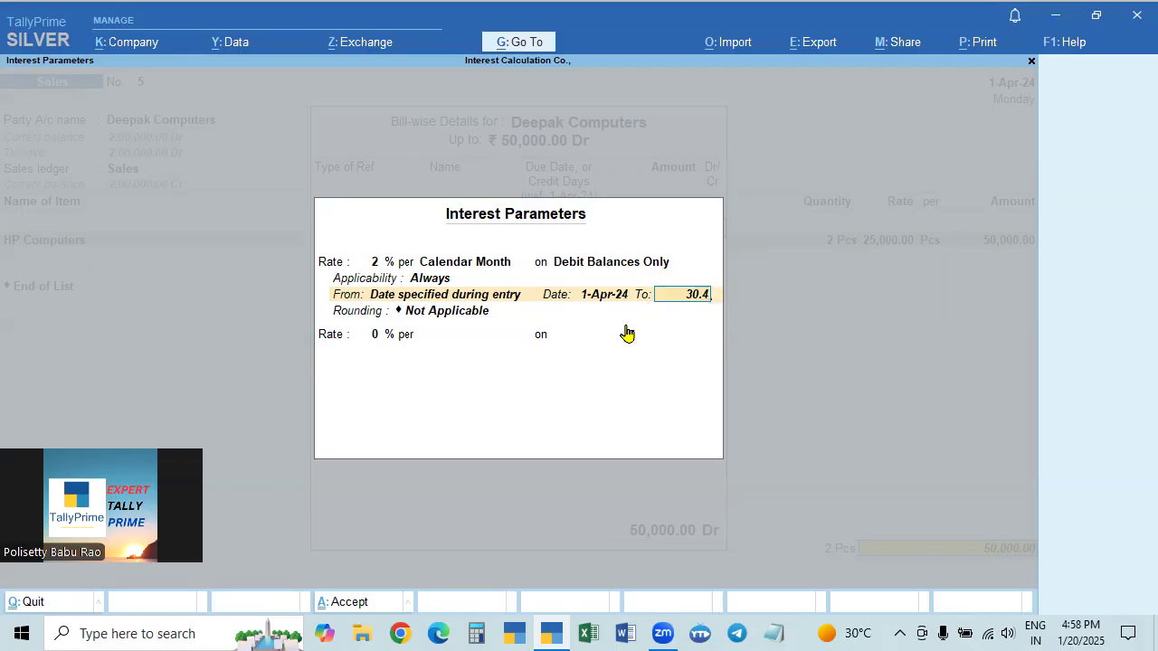
pyautogui.press('Return')
# Apply Normal Rounding with a limit of 1 to the 2% interest rate.
pyautogui.press('Down')
pyautogui.press('Down')
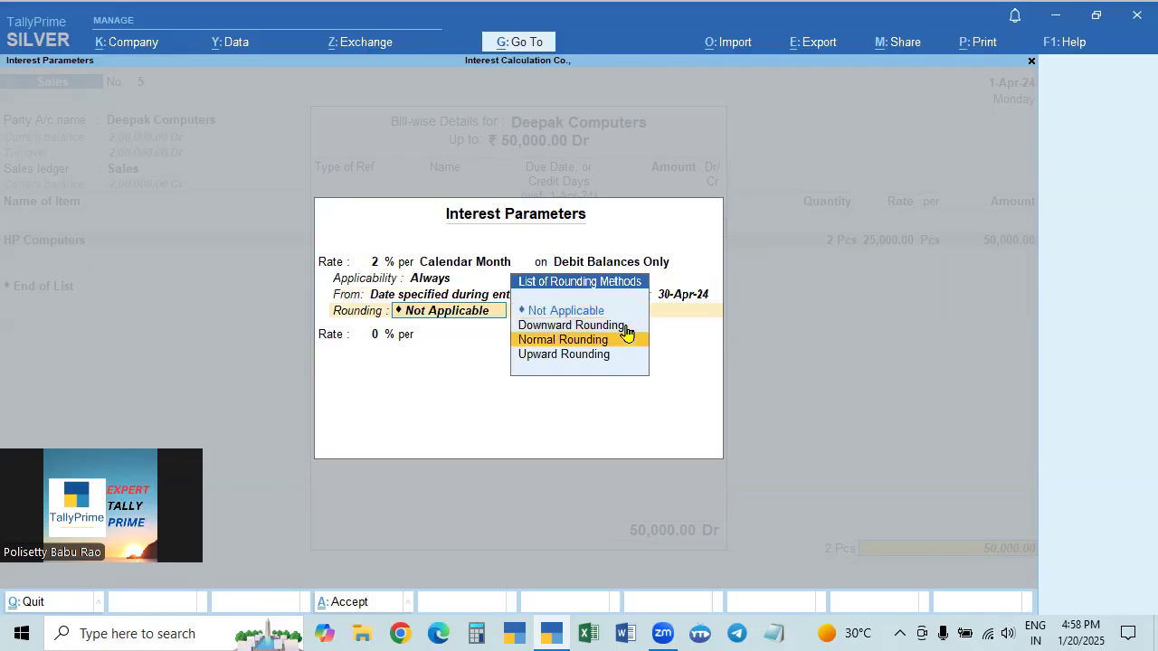
pyautogui.press('Return')
pyautogui.write('1')
pyautogui.press('Return')
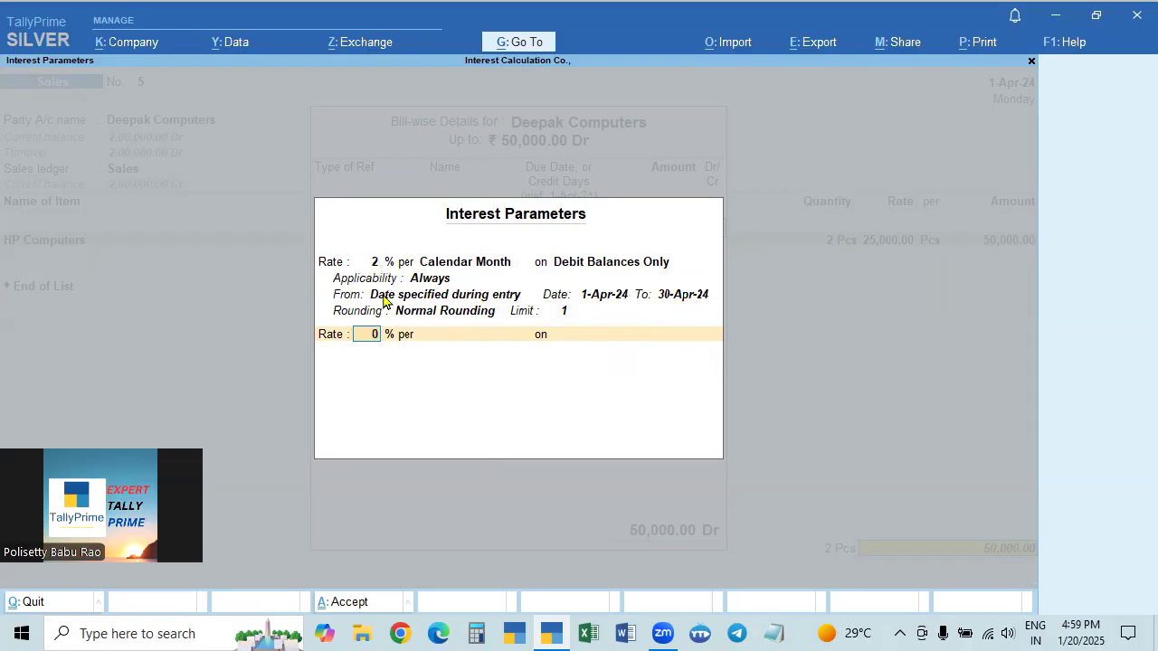
# Add a second interest rate of 3% per Calendar Month on All Balances.
pyautogui.press('Return')
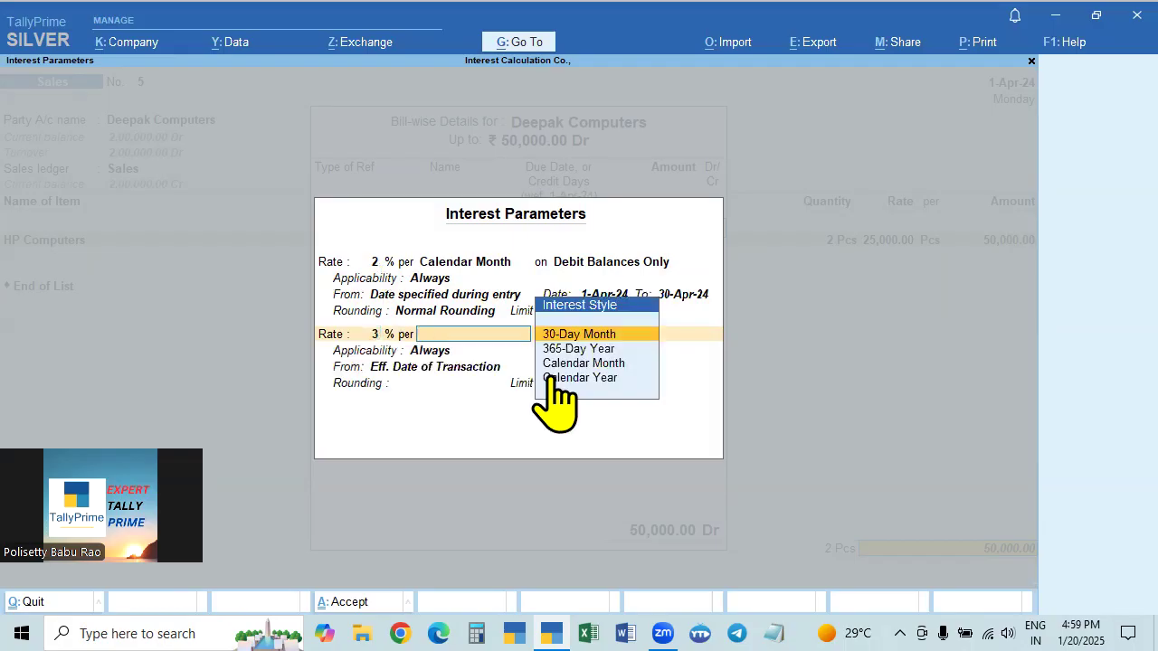
pyautogui.press('Down')
pyautogui.press('Down')
pyautogui.press('Return')
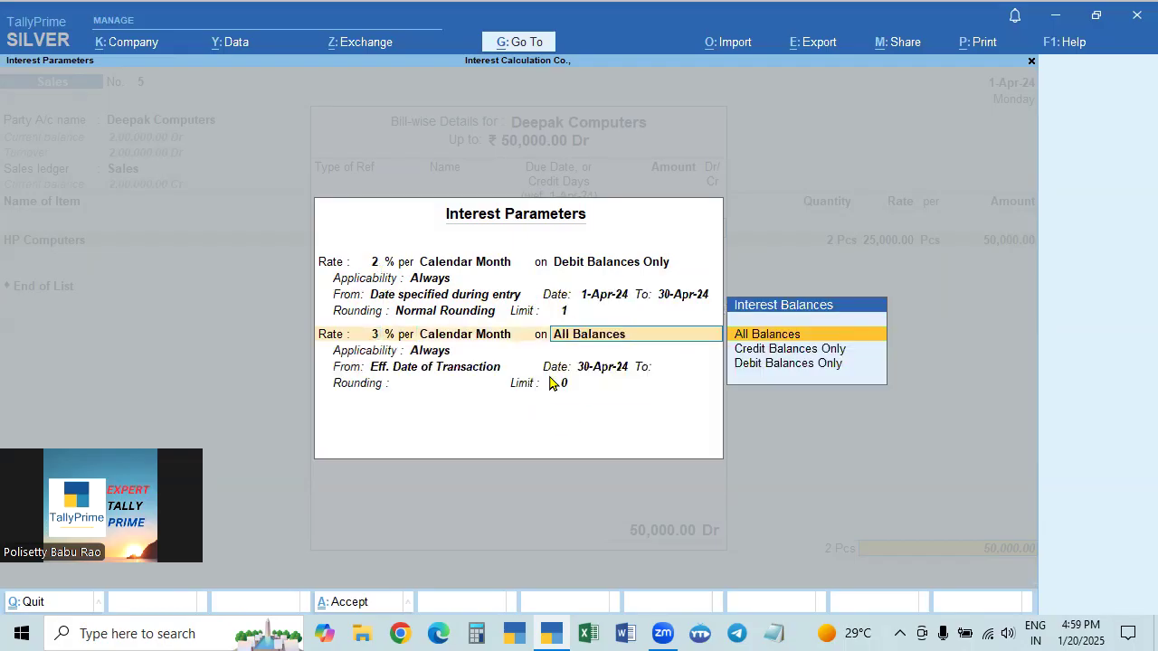
pyautogui.press('Down')
pyautogui.press('Down')
pyautogui.press('Up')
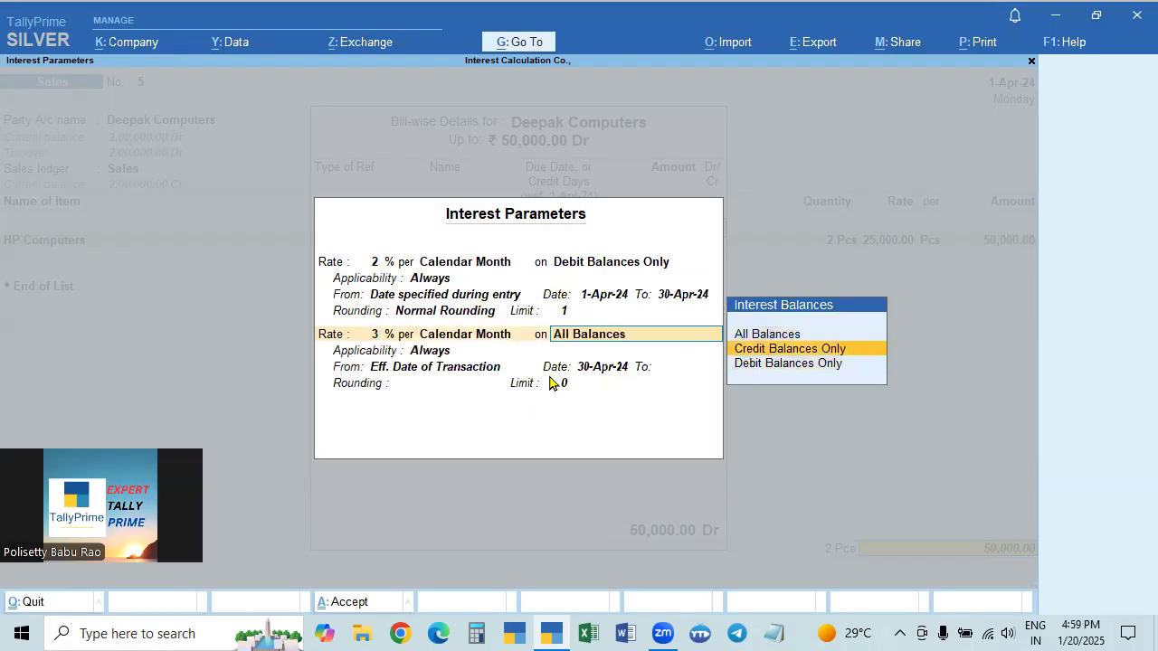
pyautogui.press('Up')
pyautogui.press('Return')
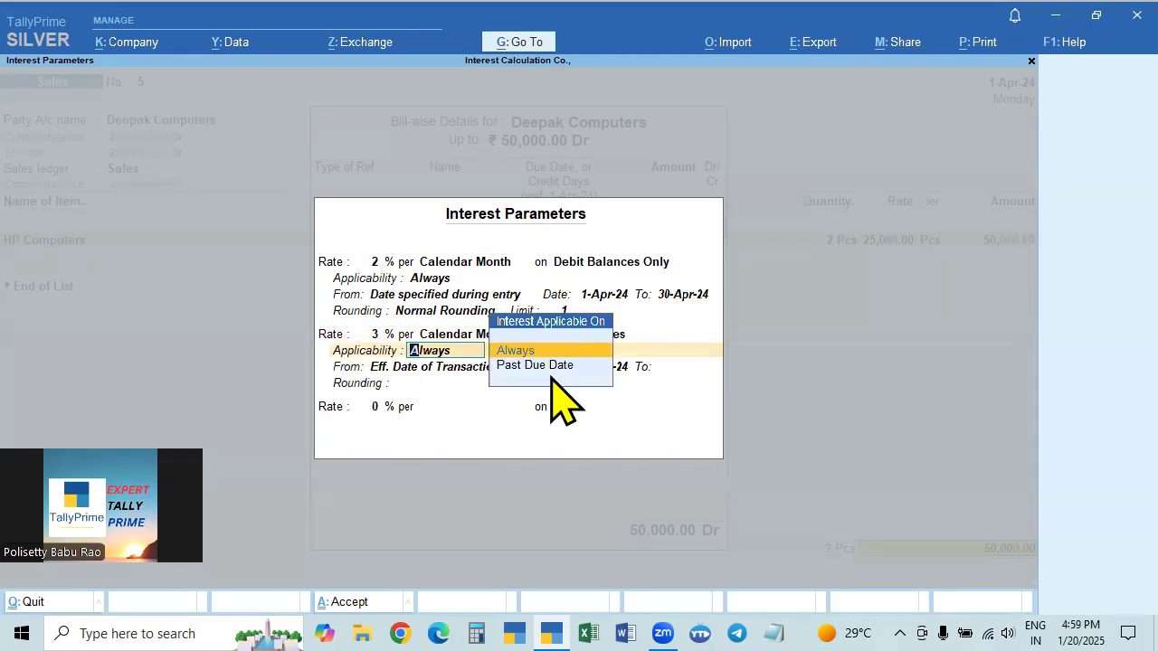
# Make the 3% rate apply Always, from Date specified during entry, covering 30-Apr-24 to 31-May-24.
pyautogui.press('Return')
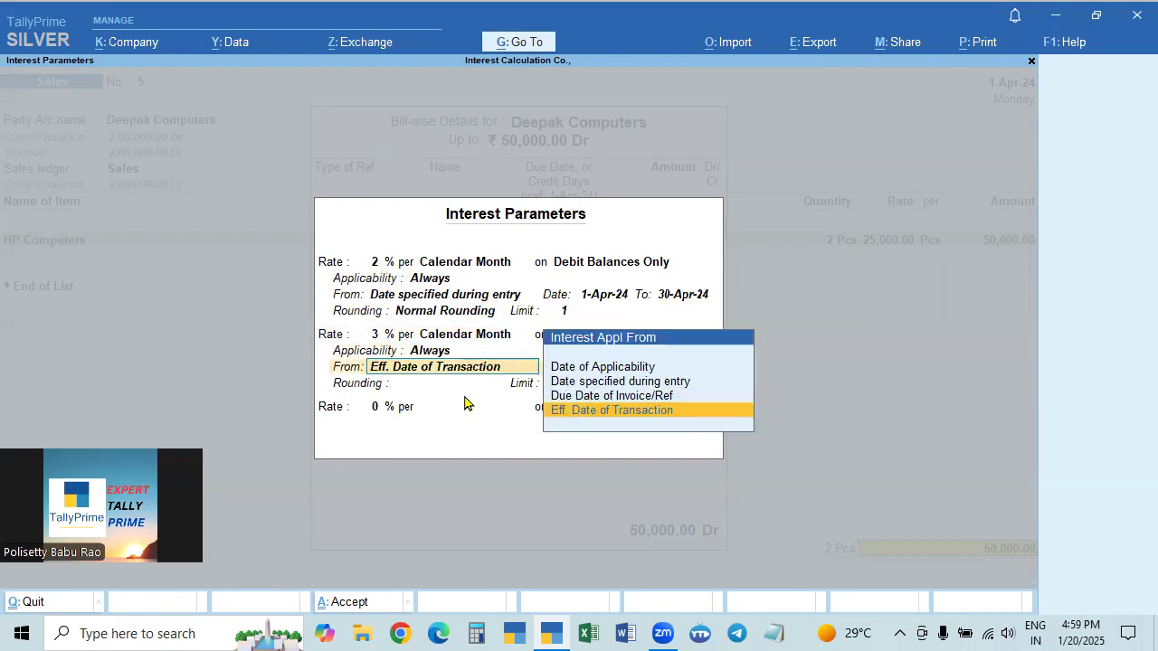
pyautogui.click(570, 382)
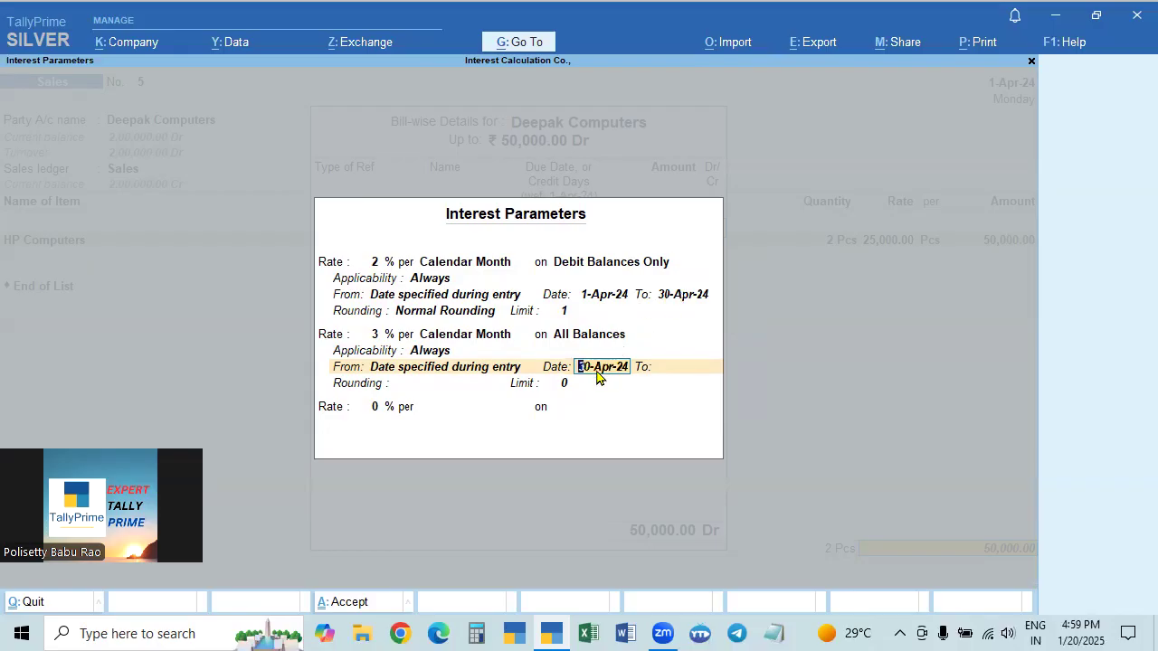
pyautogui.press('Return')
pyautogui.write('31.5')
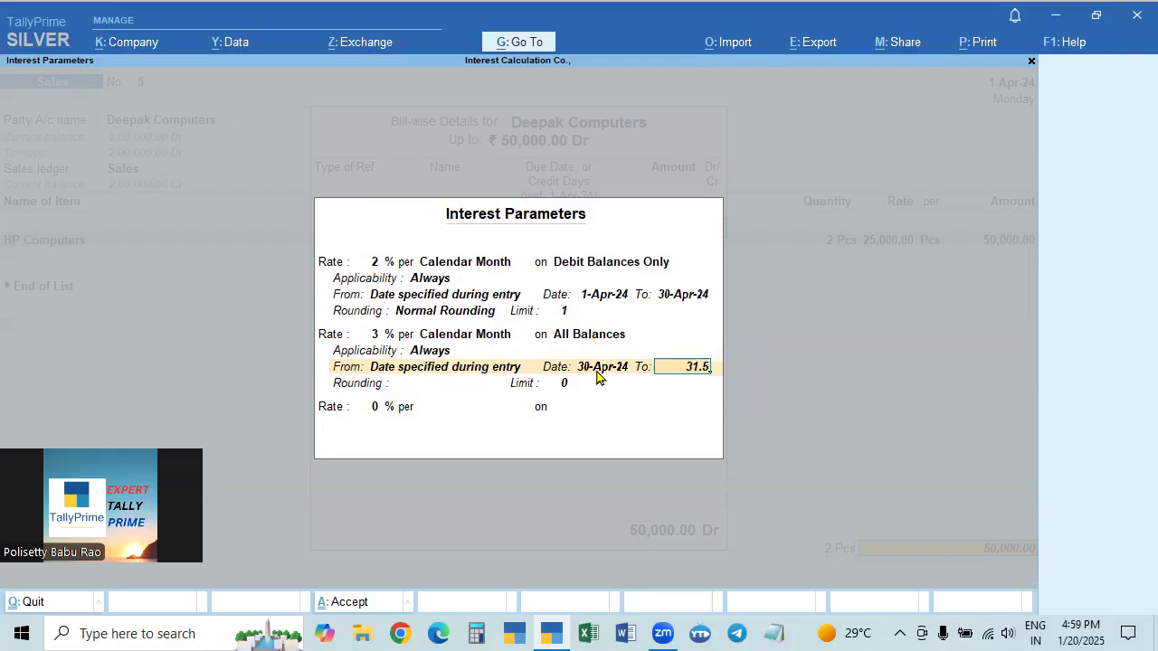
pyautogui.press('Return')
# Apply Normal Rounding with a limit of 1 to the 3% interest rate.
pyautogui.press('Down')
pyautogui.press('Down')
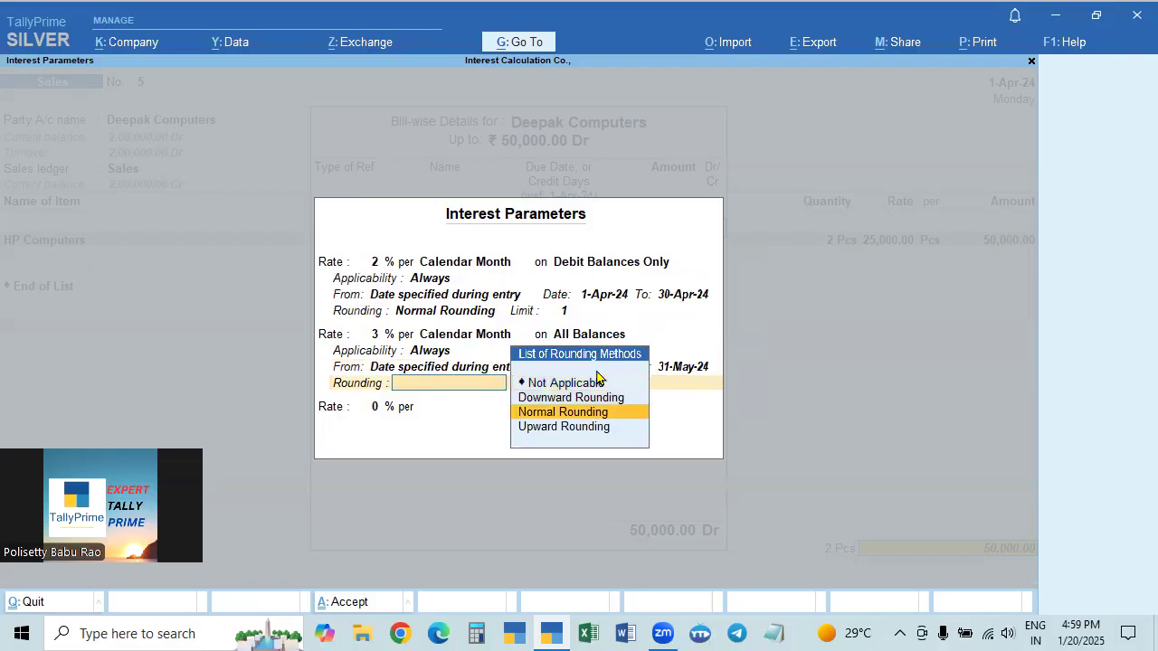
pyautogui.press('Return')
pyautogui.write('1')
pyautogui.press('Return')
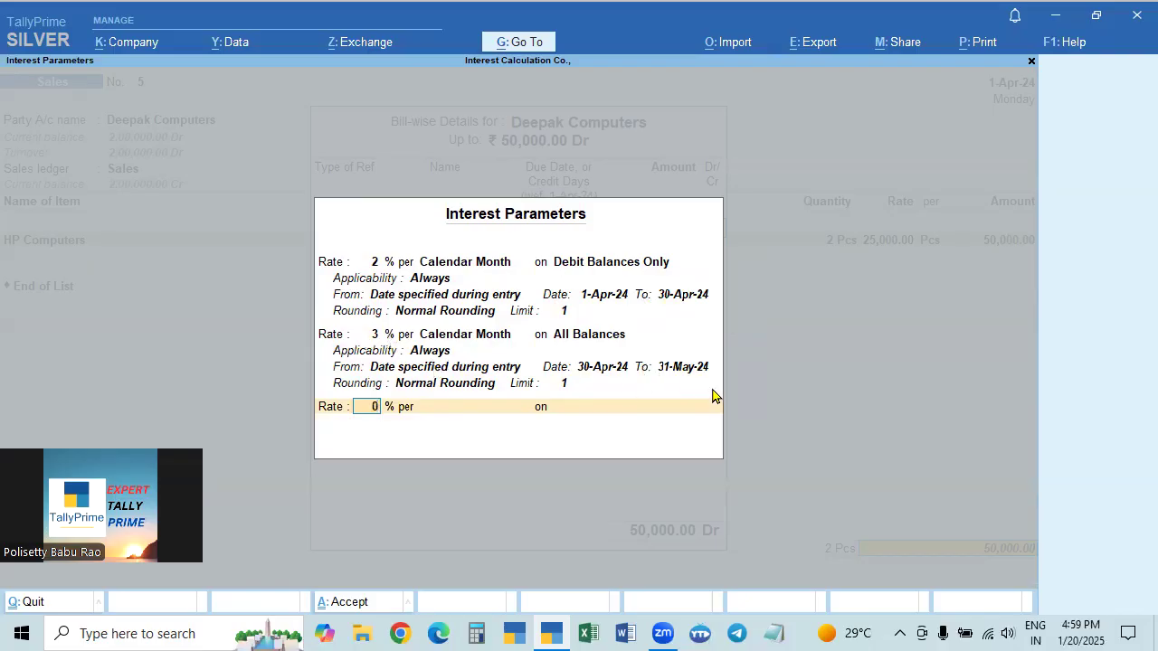
# Add a third interest rate of 4% per Calendar Month on All Balances.
pyautogui.press('Return')
pyautogui.press('Down')
pyautogui.press('Down')
pyautogui.press('Return')
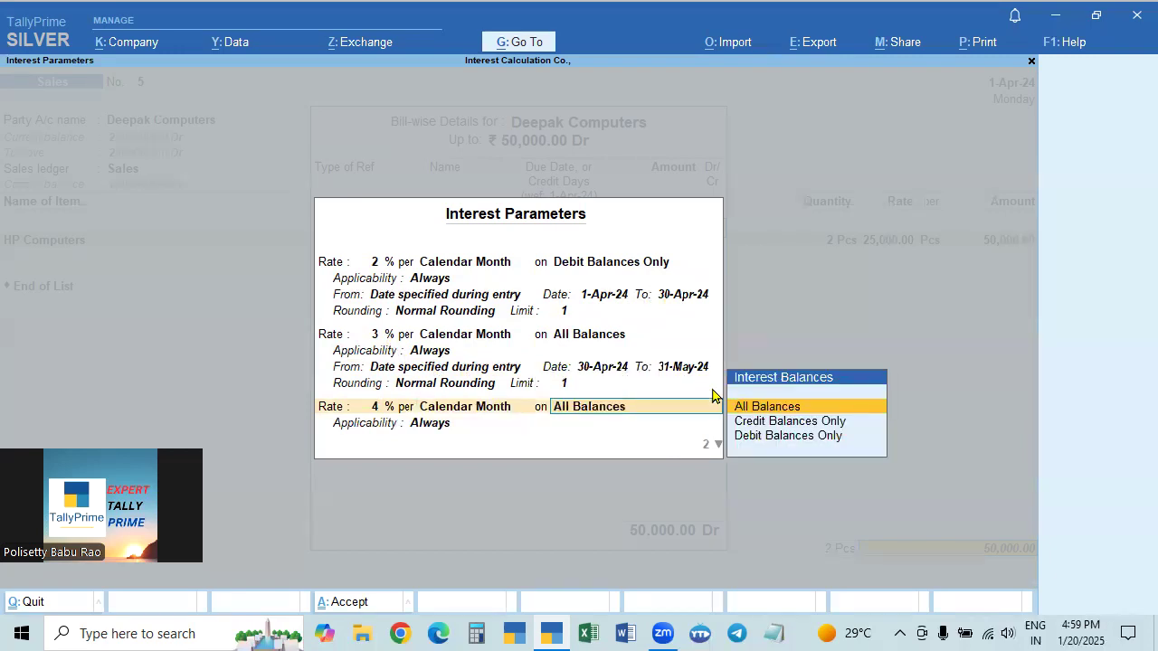
pyautogui.press('Down')
pyautogui.press('Down')
pyautogui.press('Up')
pyautogui.press('Up')
pyautogui.press('Return')
# Make the 4% rate apply Always, from Date specified during entry, starting 31-May-24 with no end date.
pyautogui.press('Return')
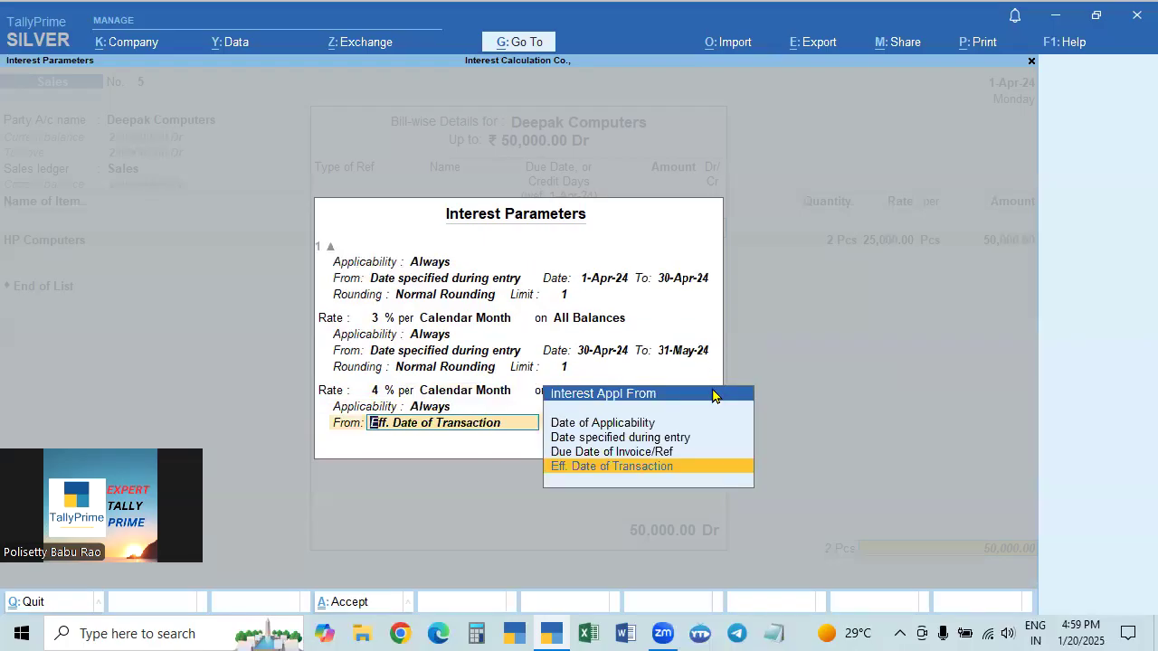
pyautogui.click(622, 440)
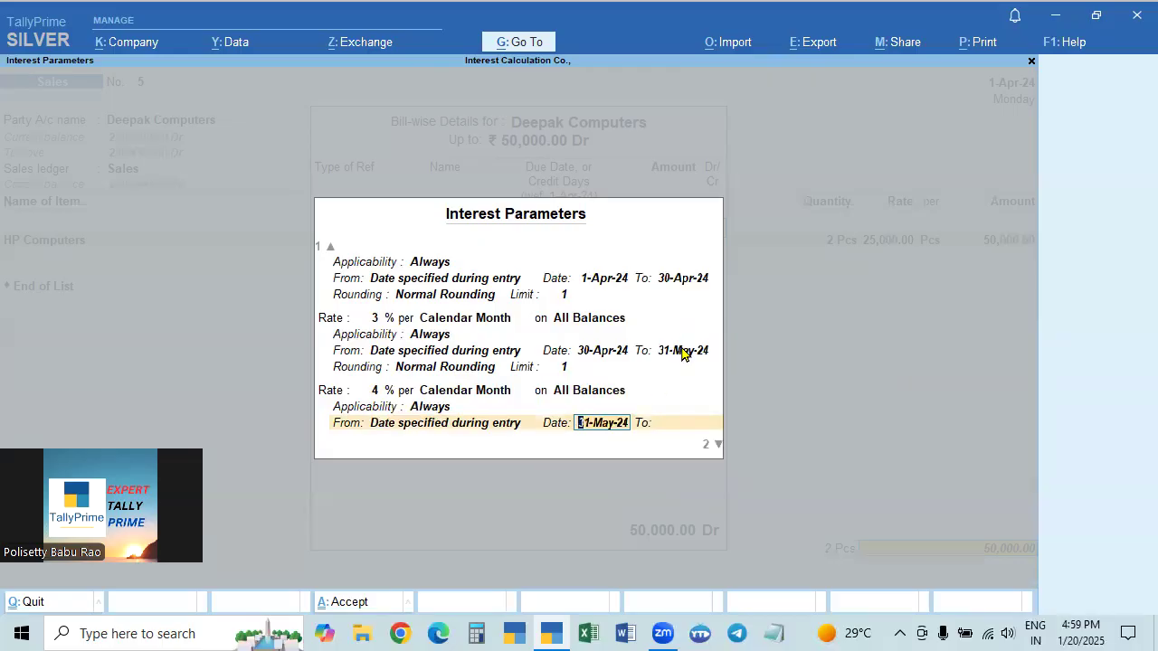
pyautogui.click(669, 427)
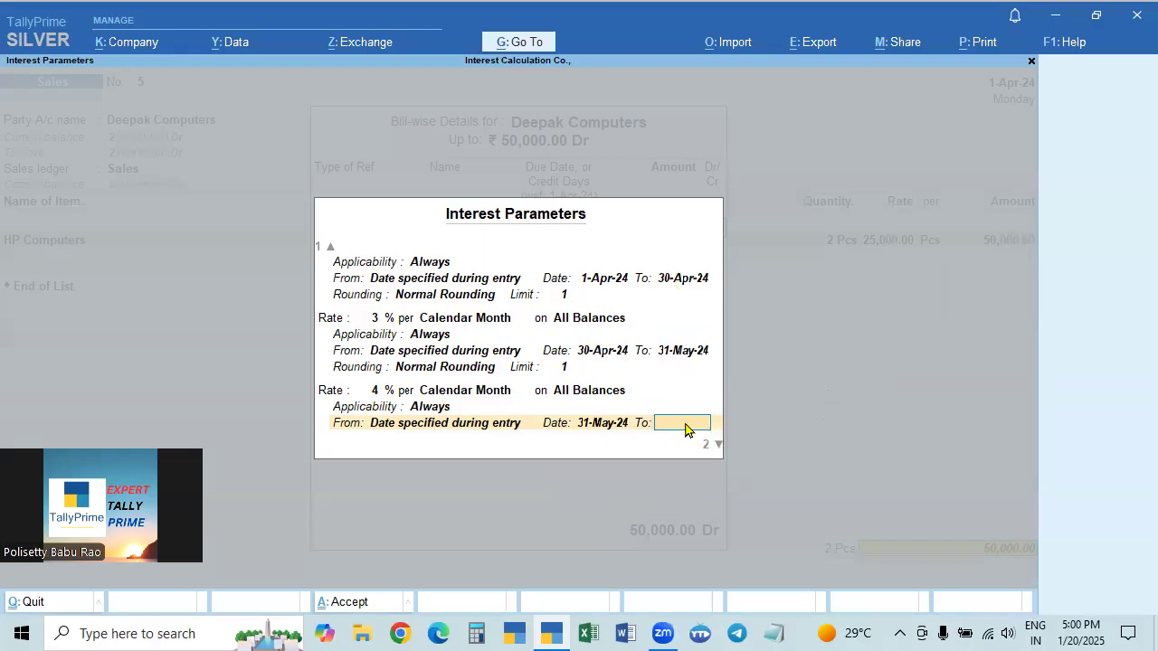
pyautogui.press('Return')
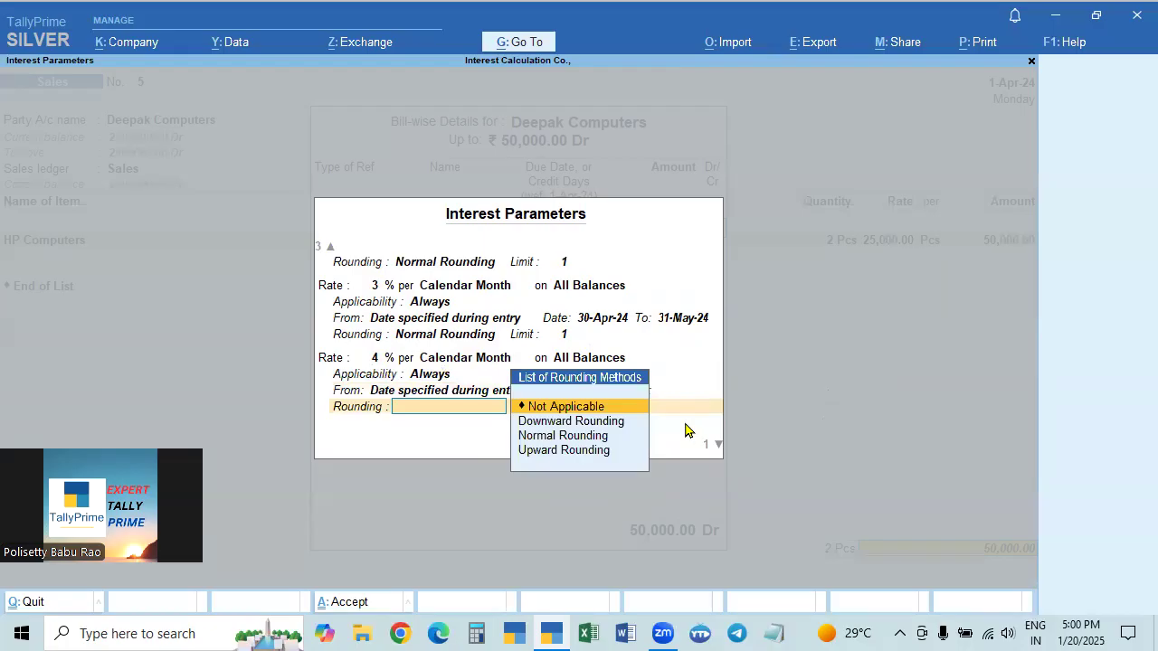
# Apply Normal Rounding with a limit of 1 to the 4% interest rate.
pyautogui.press('Down')
pyautogui.press('Down')
pyautogui.press('Return')
pyautogui.write('1')
pyautogui.press('Return')
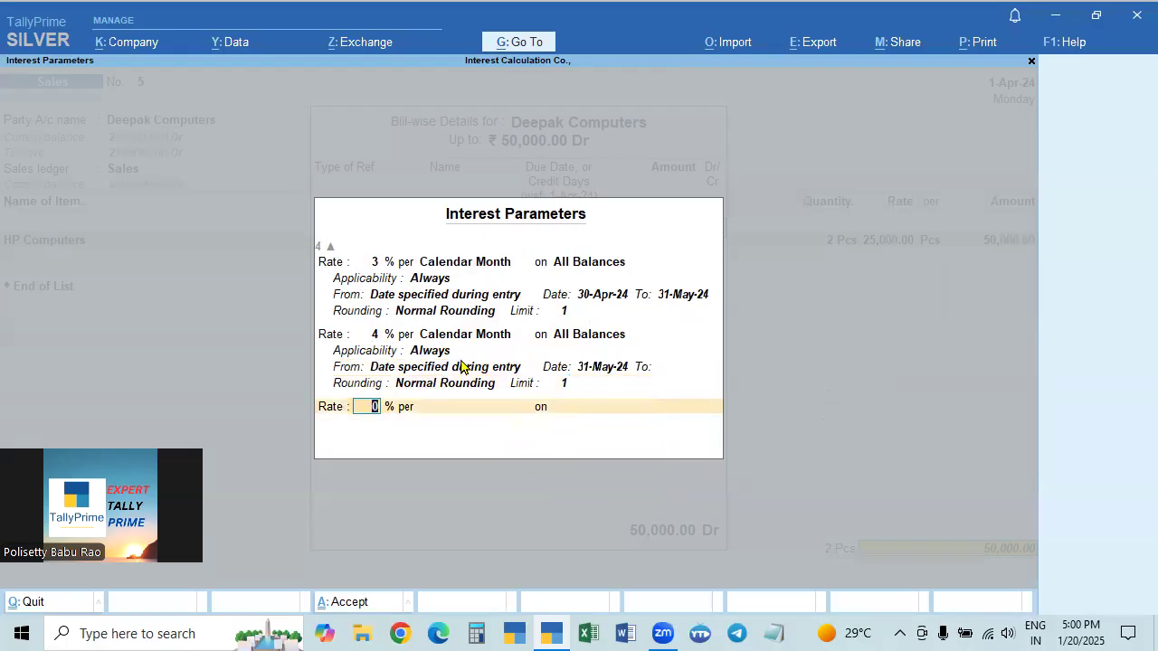
# Finish the interest parameters, save the sales voucher without a narration, and return to the Deepak Computers interest report.
pyautogui.press('Return')
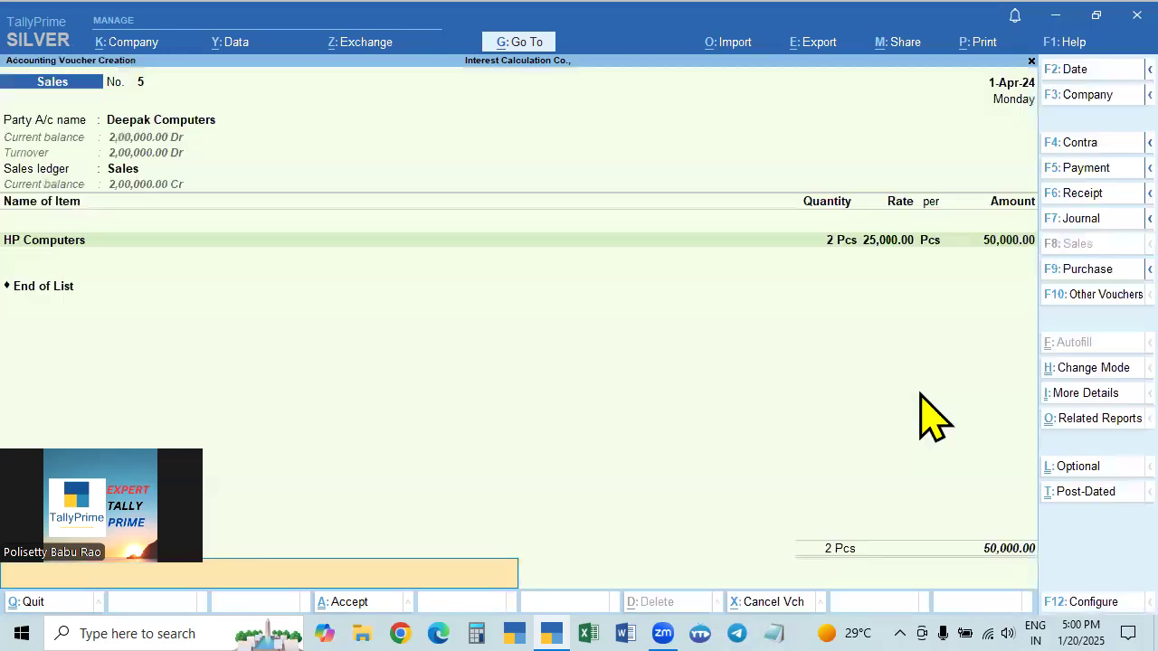
pyautogui.press('Return')
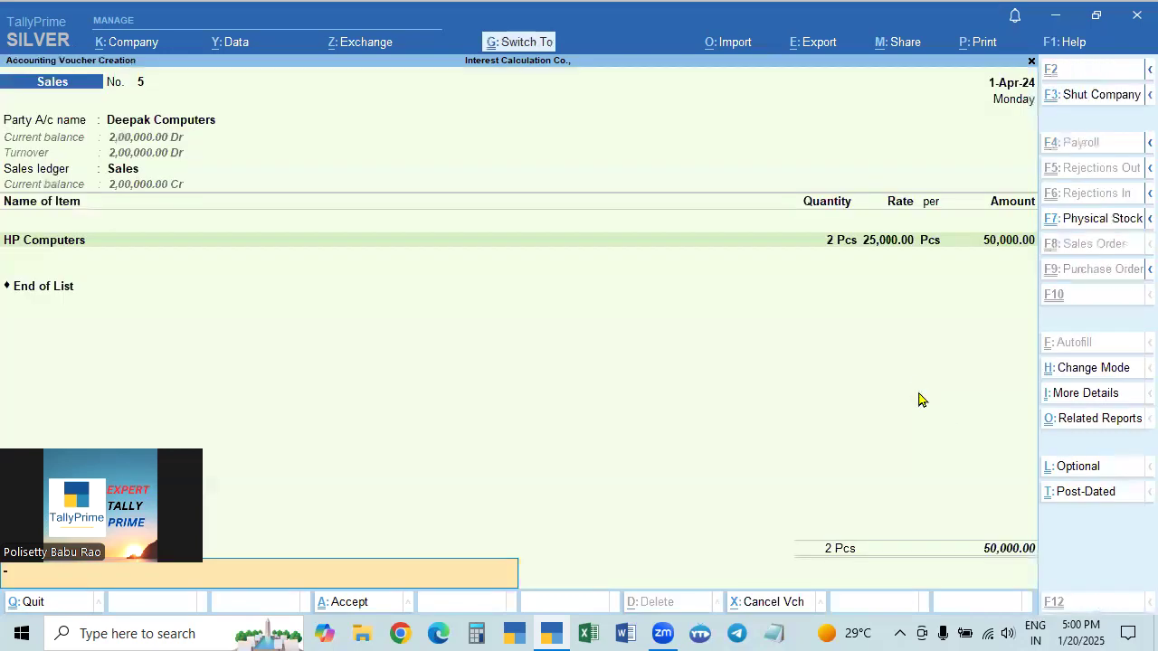
pyautogui.press('Escape')
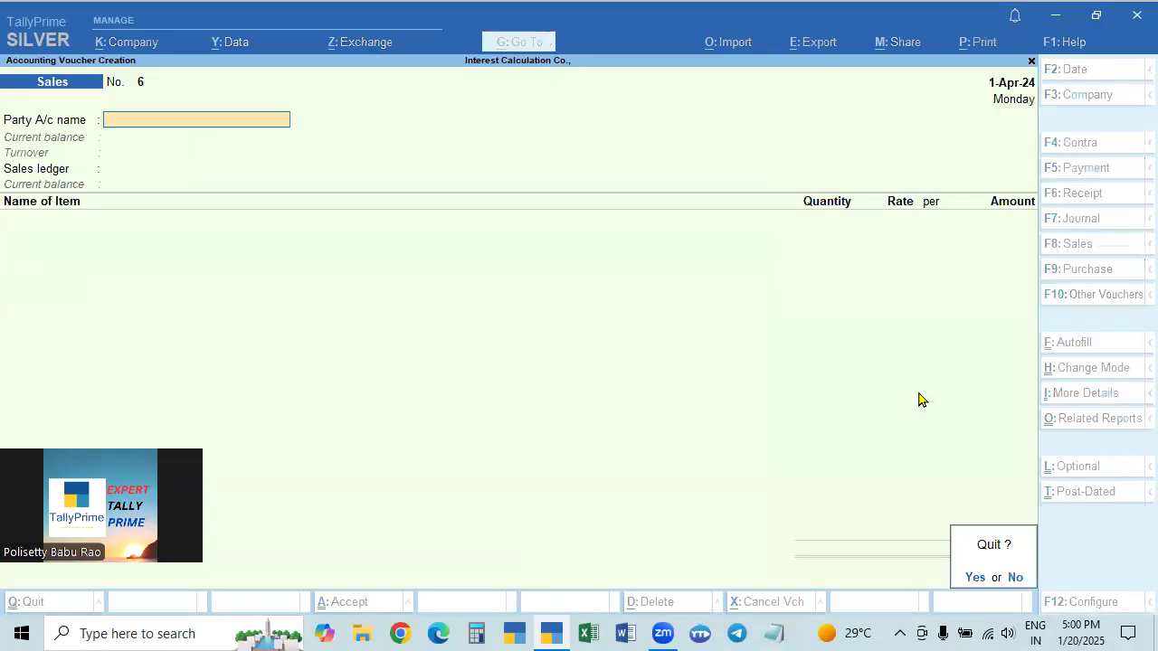
pyautogui.press('Return')
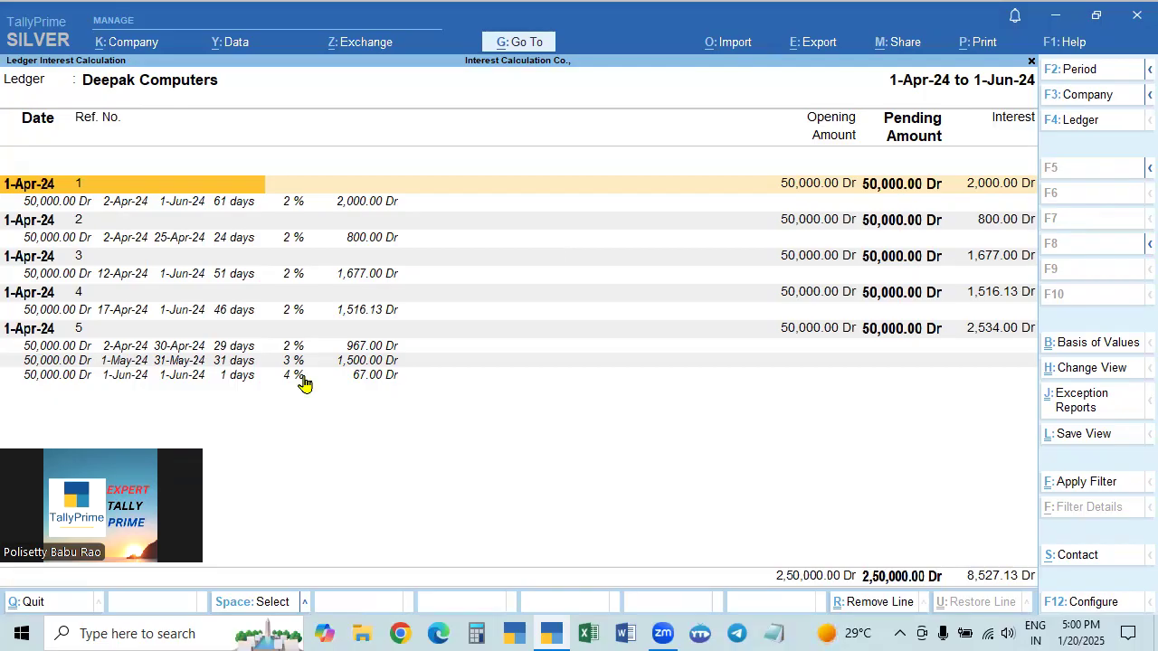
# Extend the interest report period to 1-Jul-24 to check the interest charged on bill 5.
pyautogui.press('F2')
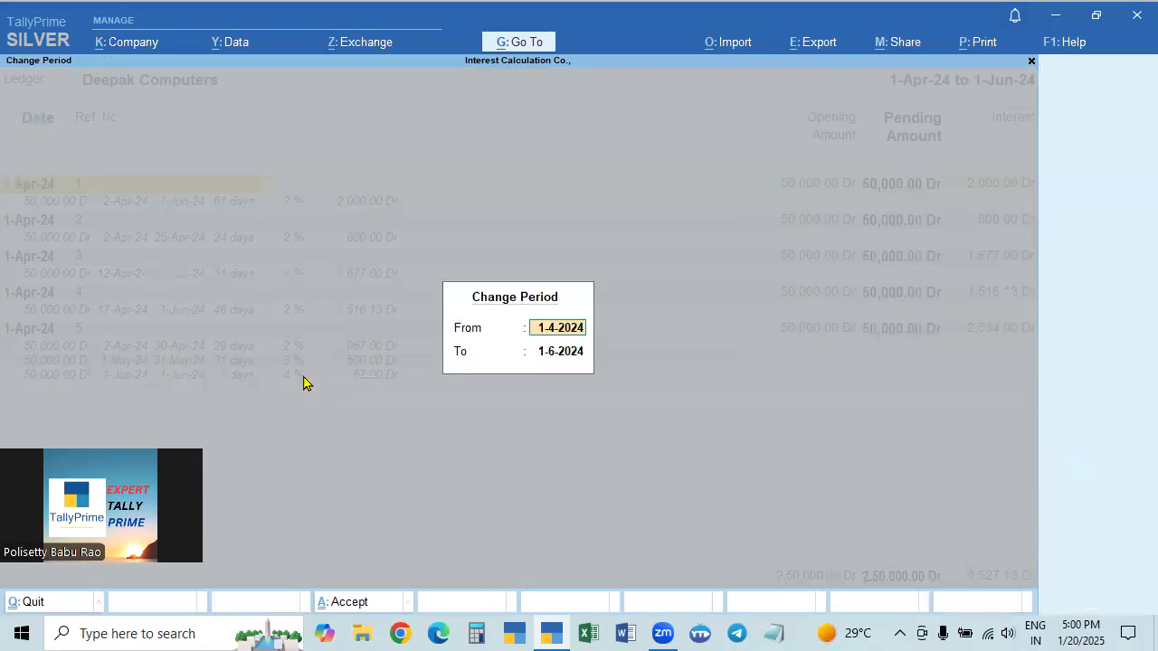
pyautogui.press('Return')
pyautogui.write('1.7')
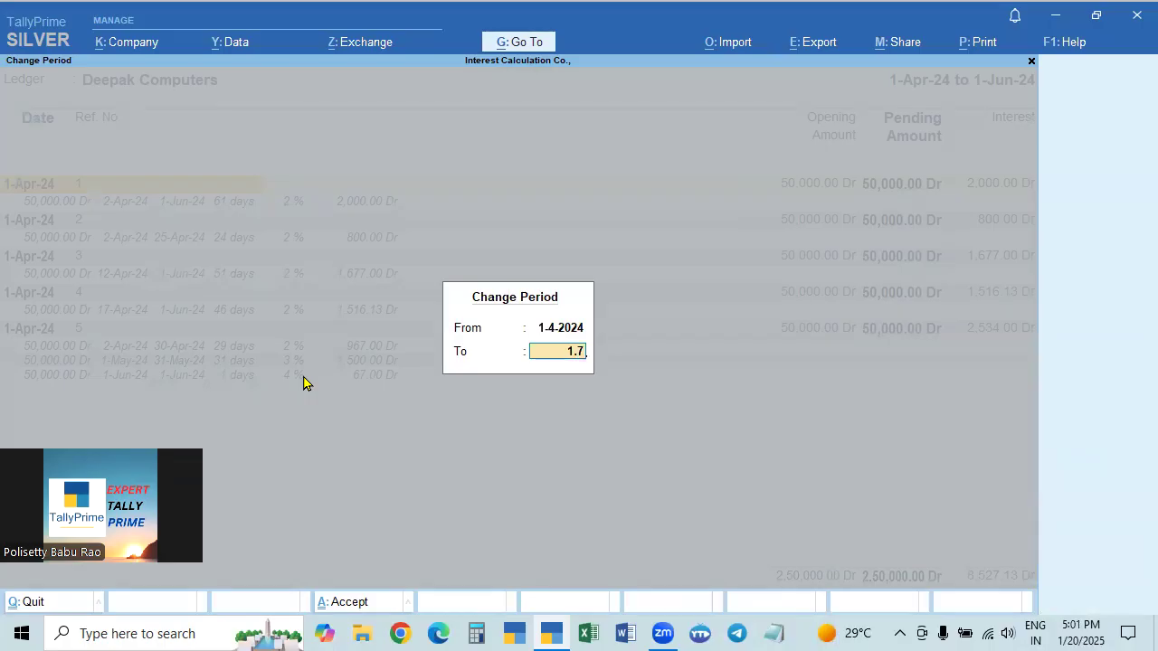
pyautogui.press('Return')
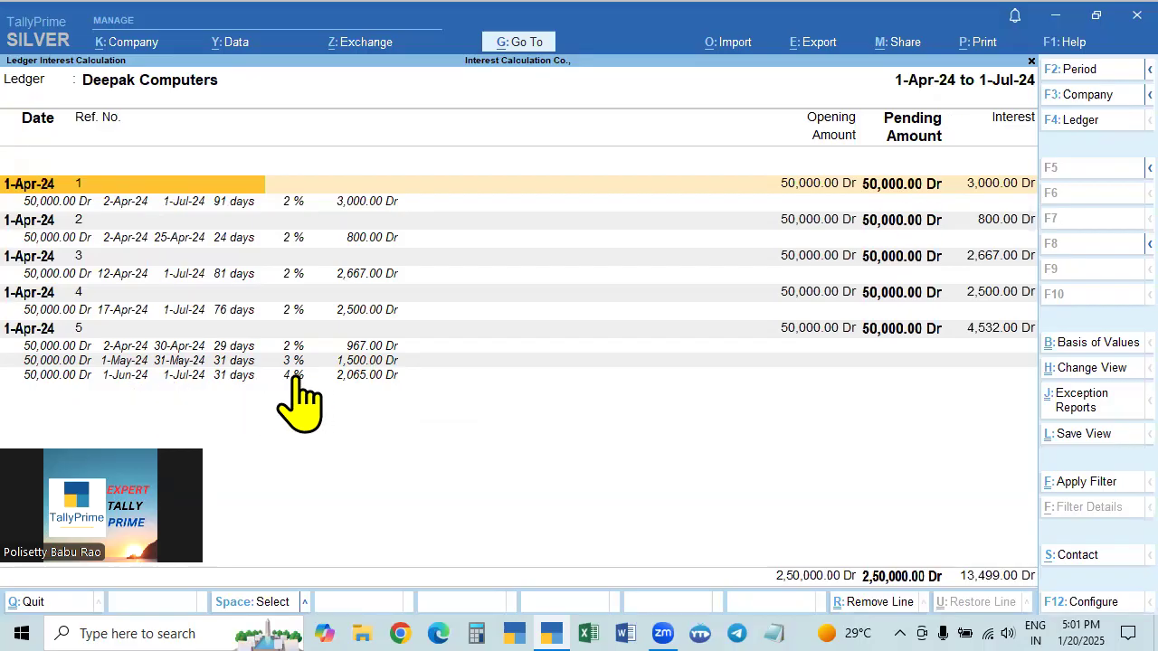
# Set the interest report period from 1-Apr-24 to 1-Aug-24.
pyautogui.press('F2')
pyautogui.write('1.4')
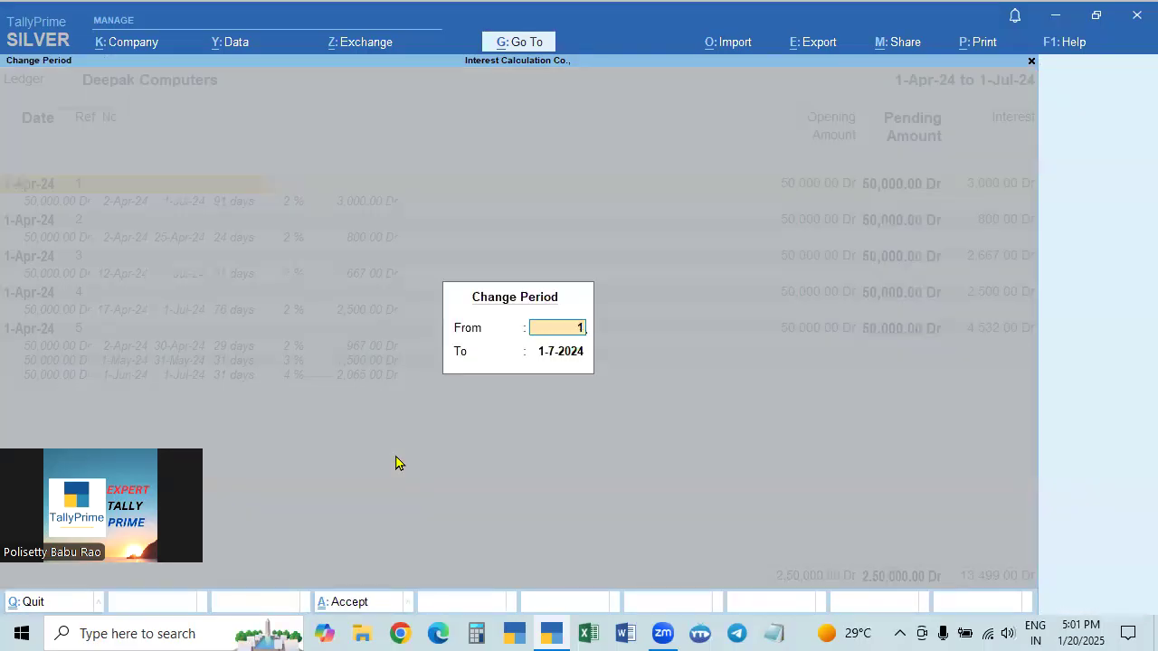
pyautogui.press('Return')
pyautogui.write('1.8')
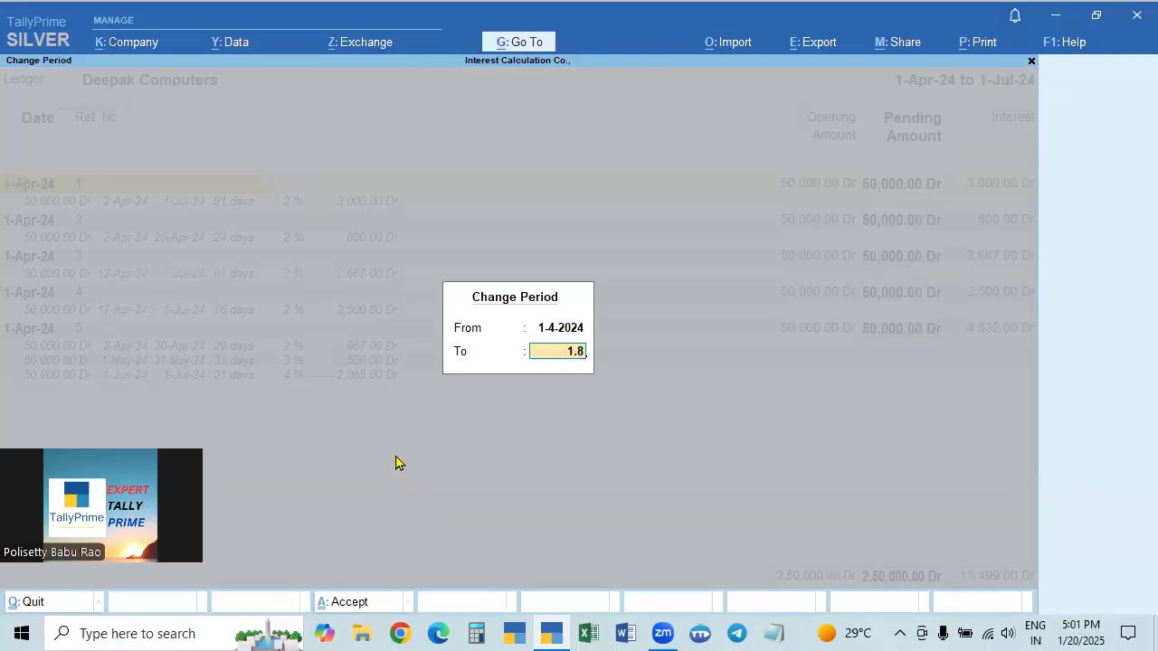
pyautogui.press('Return')
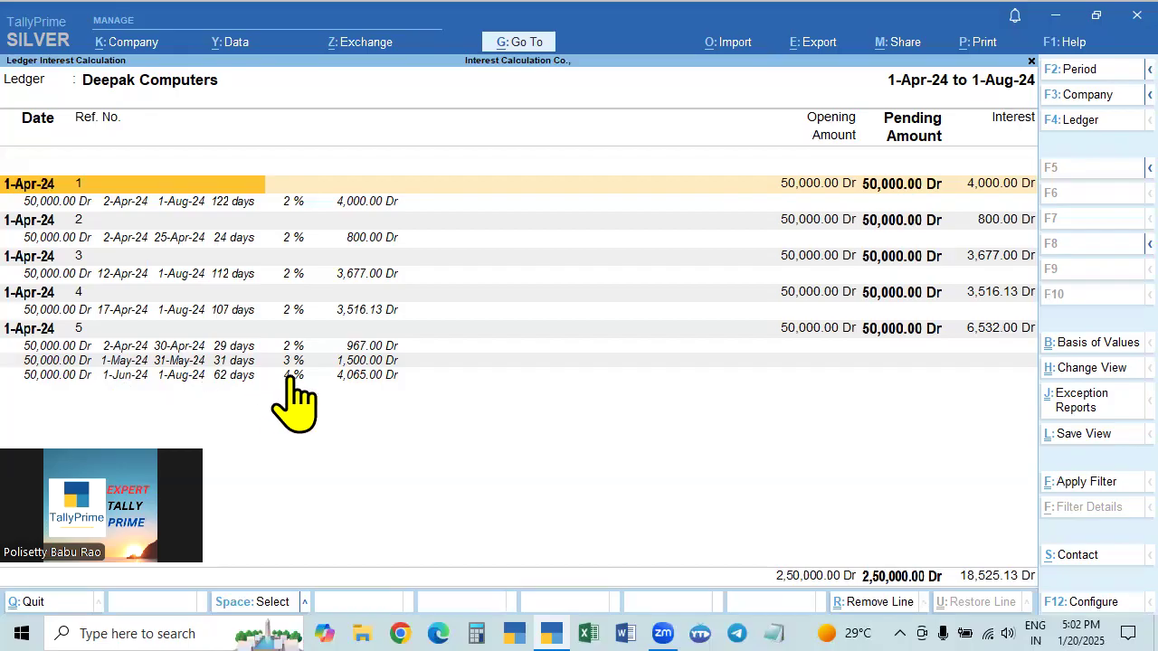
# Examine bill 5's 4% interest line, and extend the report period to 1-Sep-24.
pyautogui.click(231, 378)
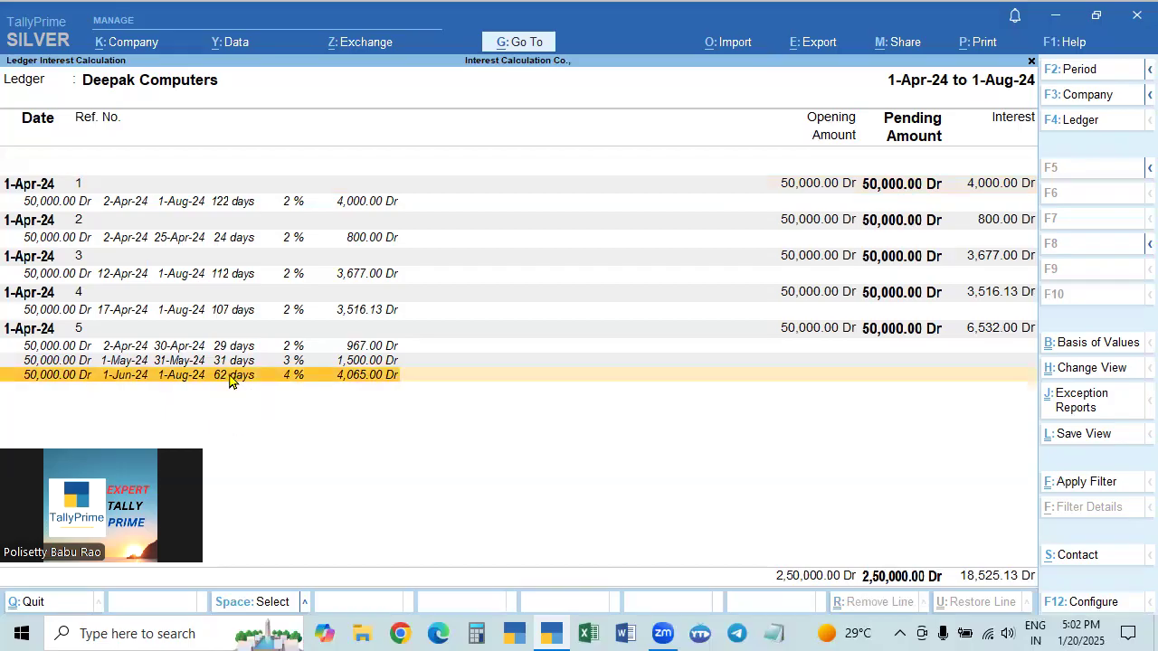
pyautogui.press('F2')
pyautogui.press('Return')
pyautogui.write('1.9')
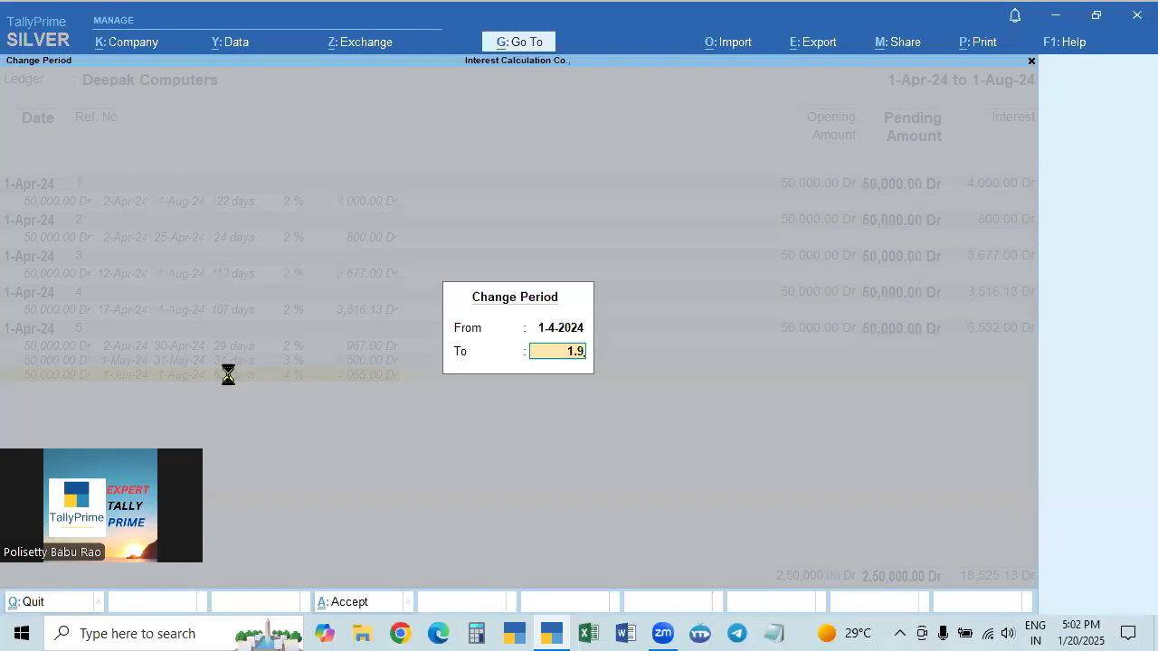
pyautogui.press('Return')
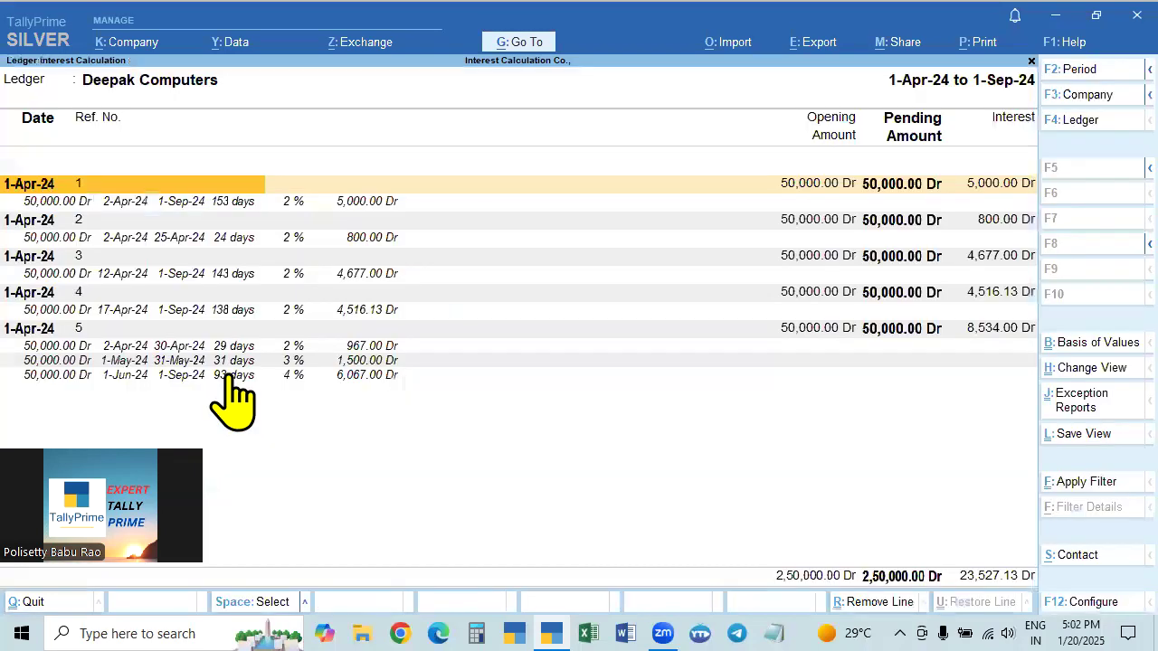